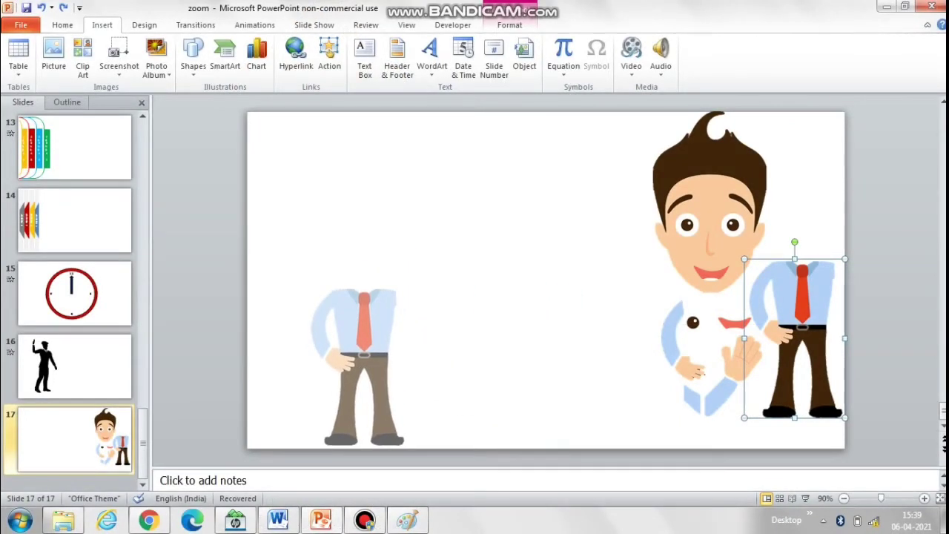
Assemble the man from the body and head, and place a copy of the head beside him
left_click_drag(360, 359, 444, 359)
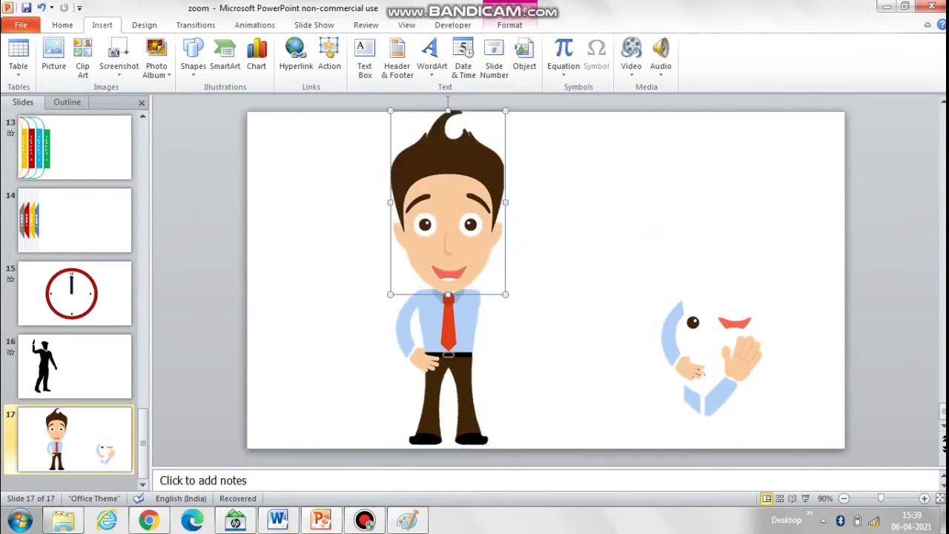
key("ctrl+v")
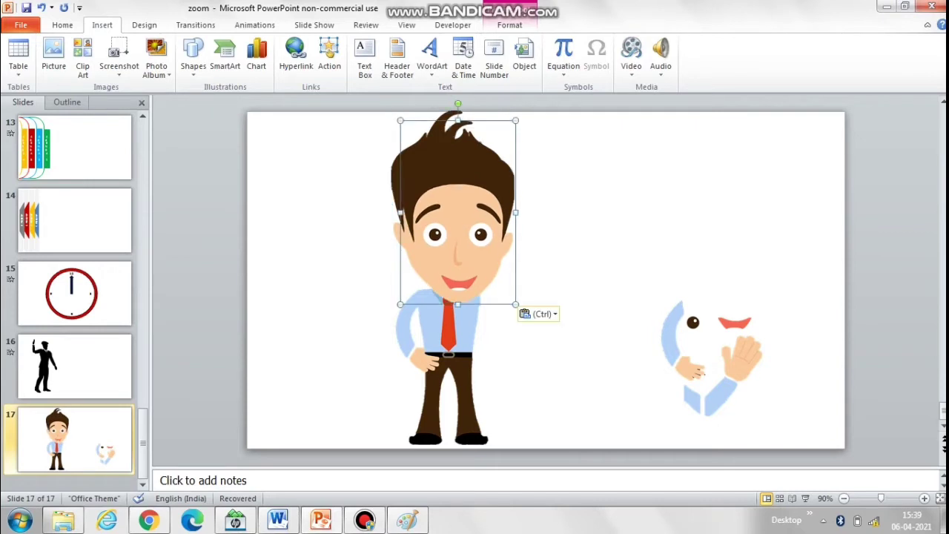
left_click_drag(577, 204, 577, 211)
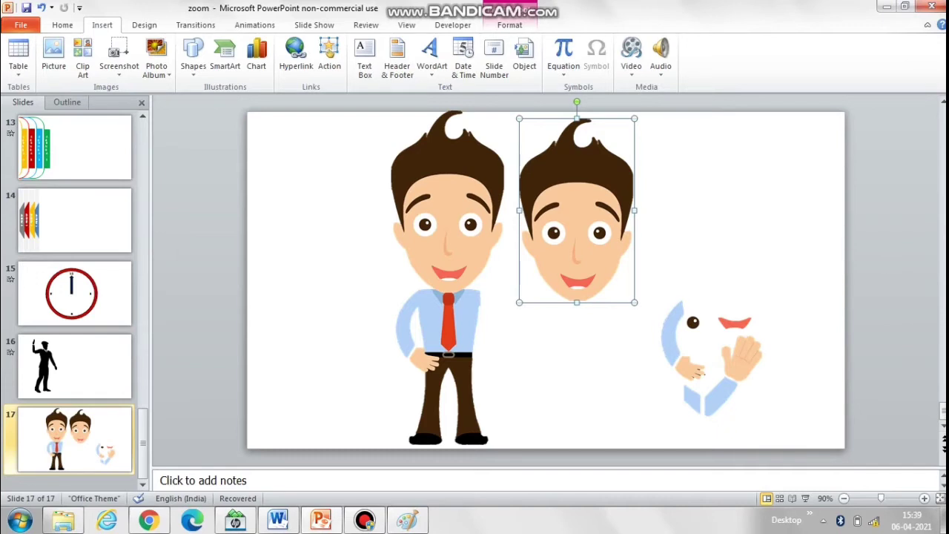
Draw a small rectangle over the left eye of the copied head and nudge it left to cover the eye
left_click(193, 58)
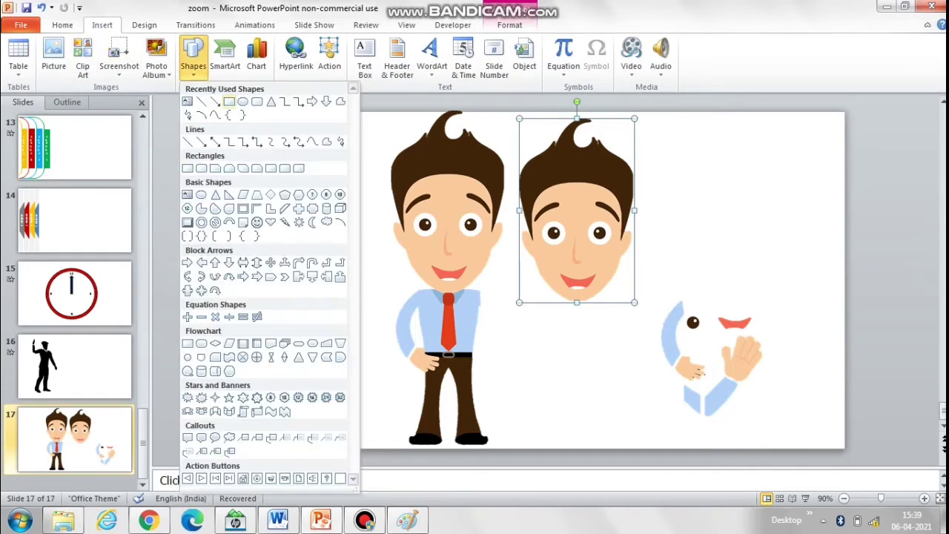
left_click(229, 102)
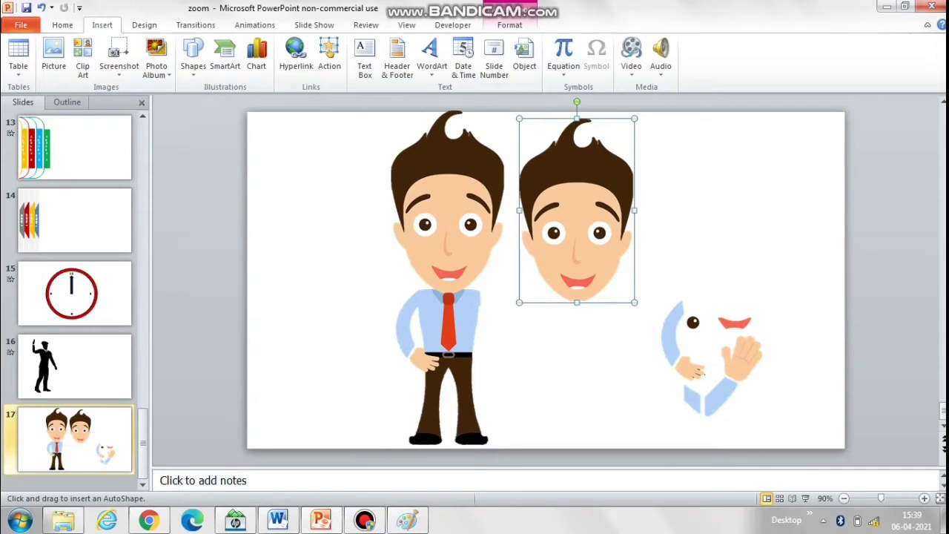
left_click_drag(540, 218, 571, 249)
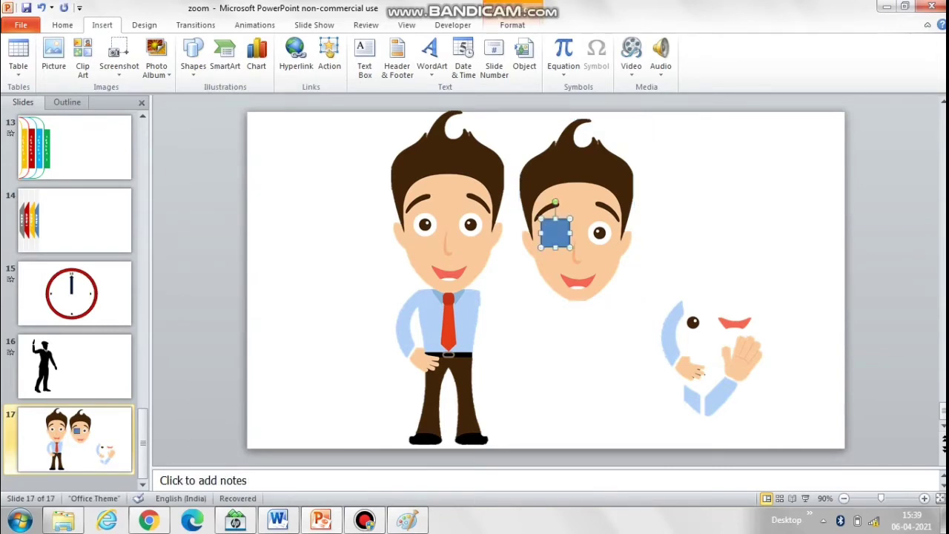
key("Left")
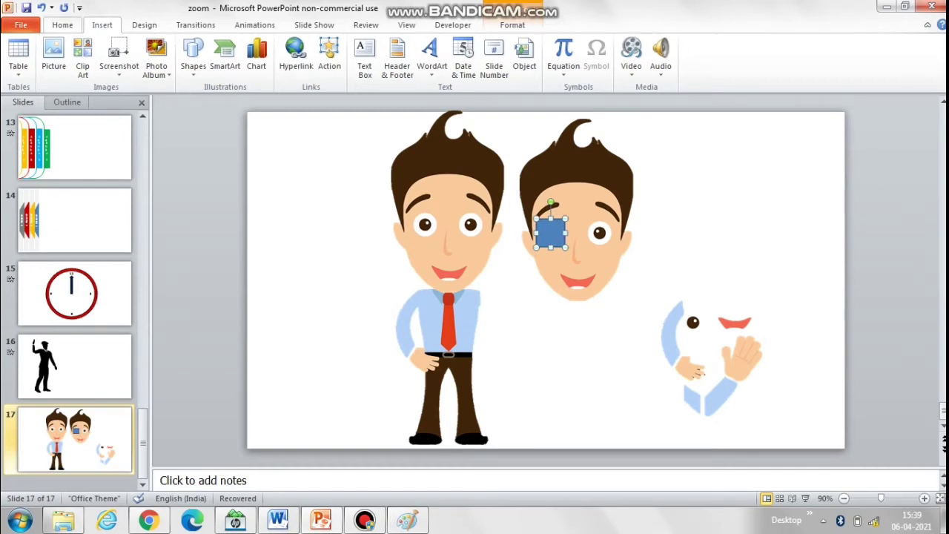
Fill the rectangle over the eye with a custom skin tone using red 250 and green 201
left_click(62, 25)
left_click(785, 43)
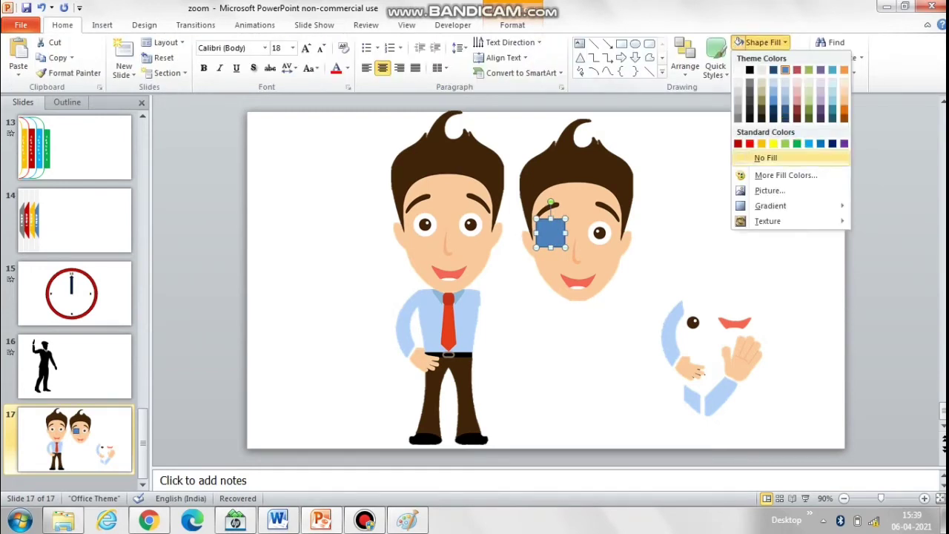
left_click(786, 175)
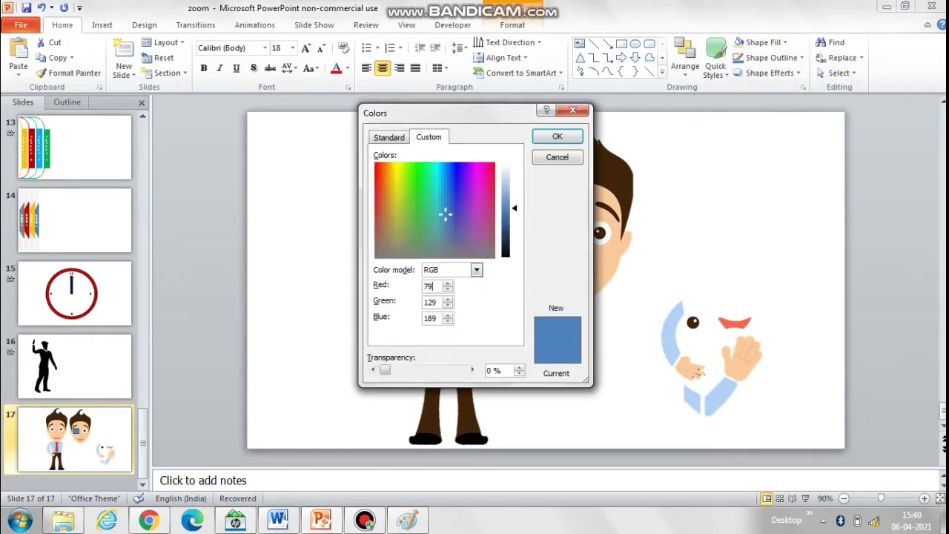
double_click(429, 286)
type("250")
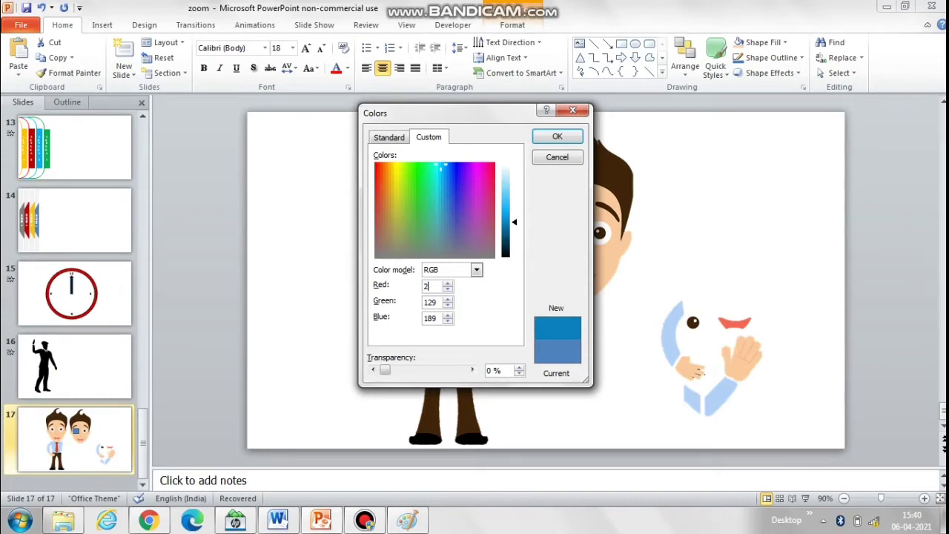
key("Tab")
type("201")
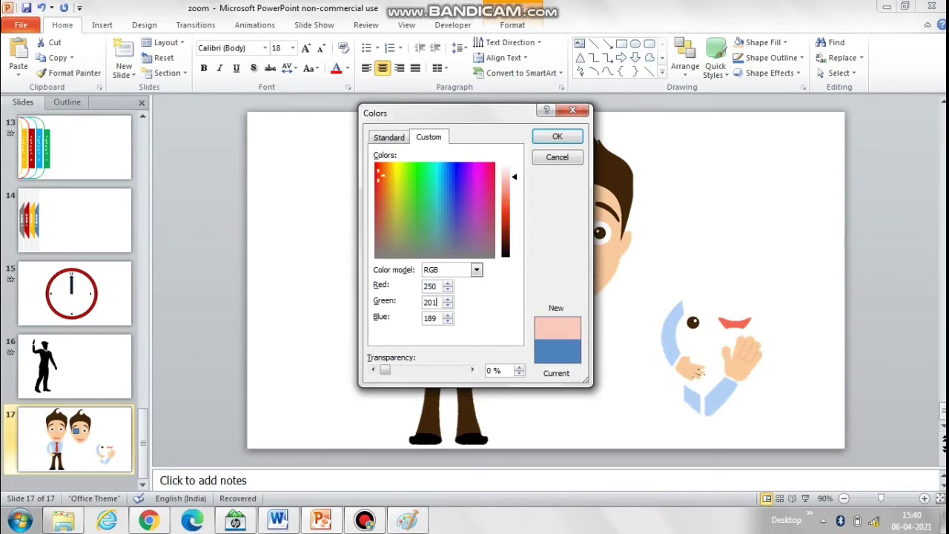
key("shift+Home")
key("Return")
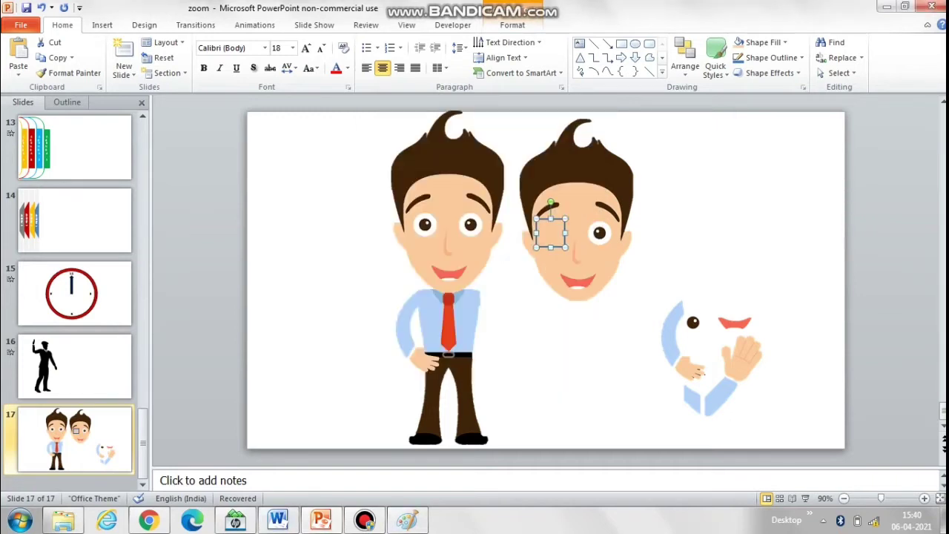
Remove the eye patch's outline and widen the patch slightly to the right
left_click(772, 57)
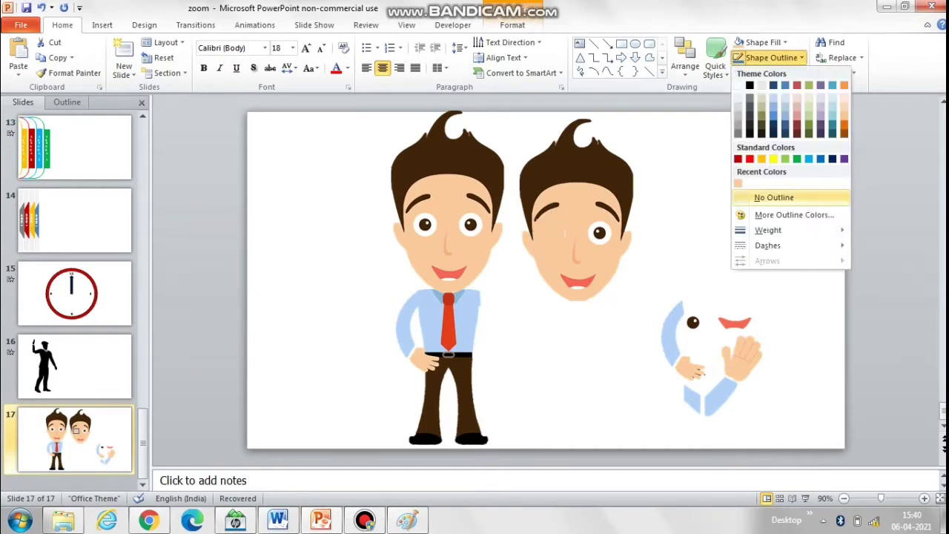
left_click(775, 198)
left_click_drag(565, 233, 570, 233)
key("Escape")
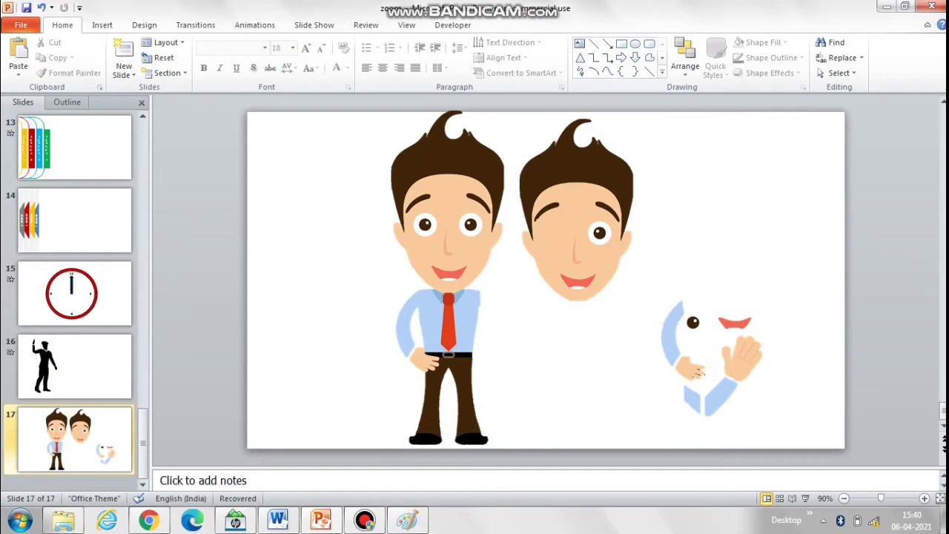
Place a copy of the skin-coloured patch over the right eye of the copied head
key("ctrl+v")
left_click_drag(563, 243, 605, 233)
key("Escape")
left_click(605, 233)
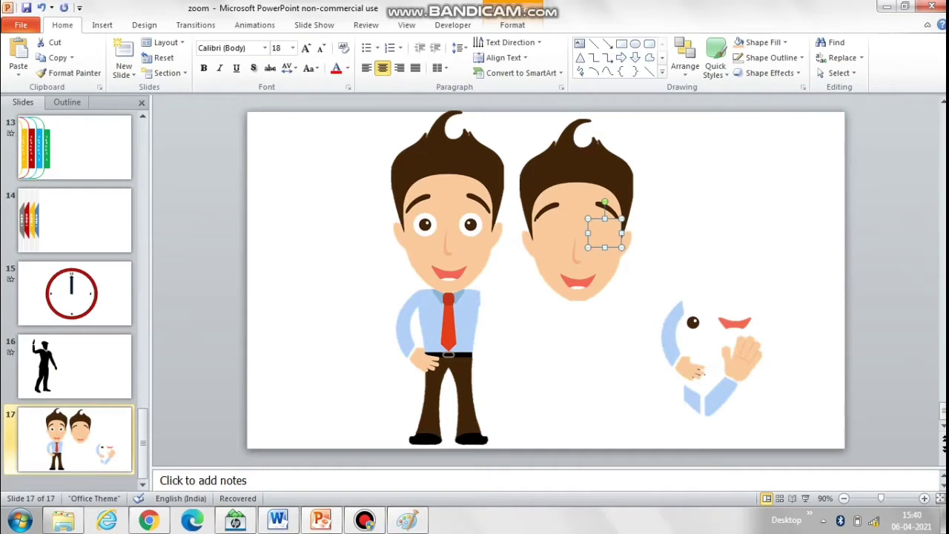
Add another copy of the patch over the copied head's mouth and shrink it to stay within the chin
key("ctrl+v")
left_click_drag(612, 239, 599, 281)
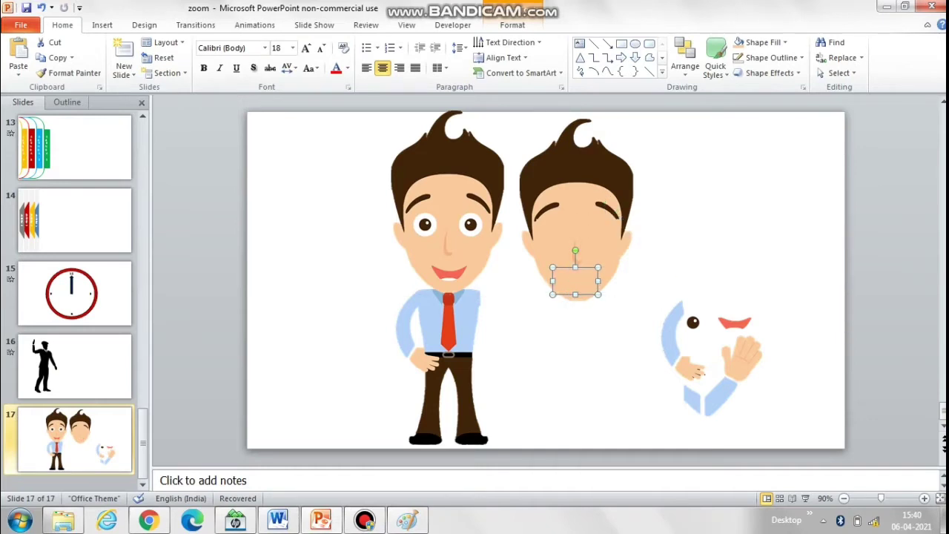
left_click_drag(553, 295, 560, 286)
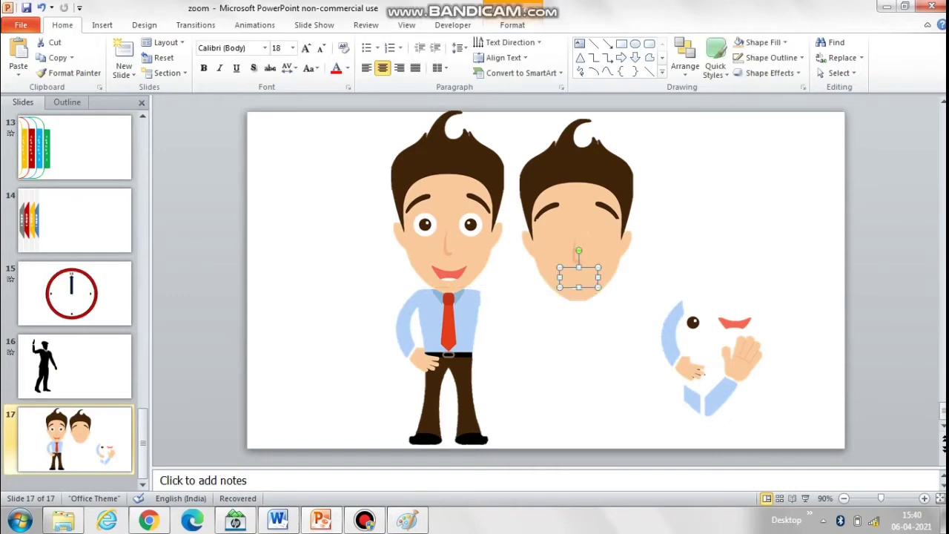
key("Escape")
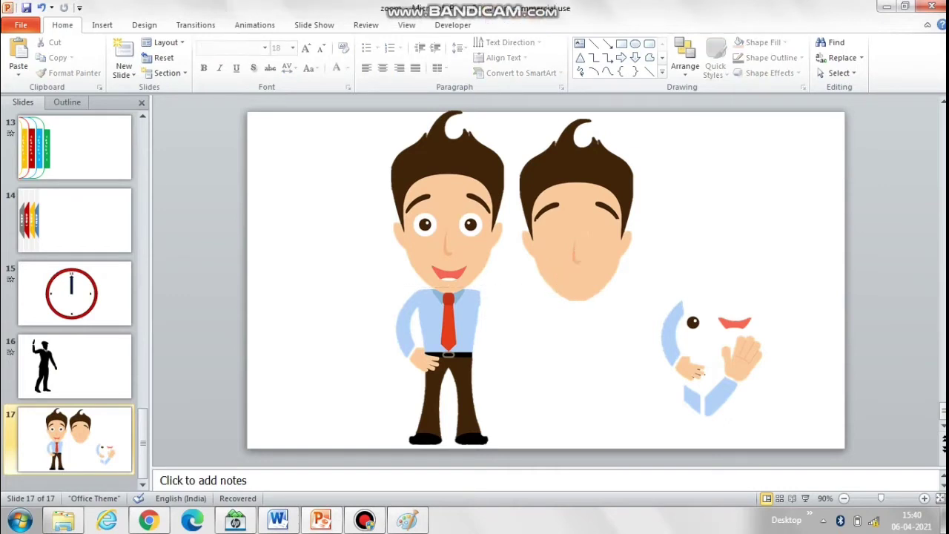
Group the two eye patches and the mouth patch on the copied head
left_click(579, 280)
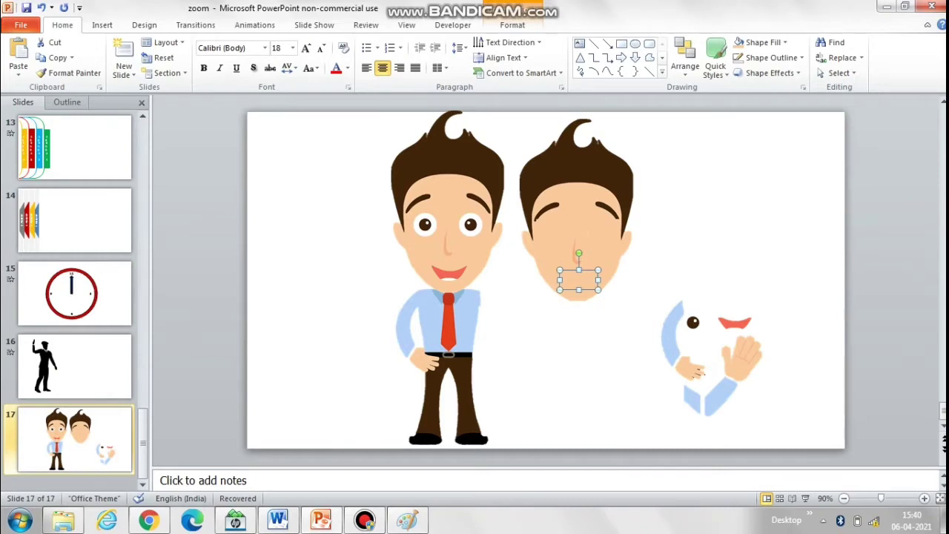
left_click(553, 233, "ctrl")
left_click(607, 226, "shift")
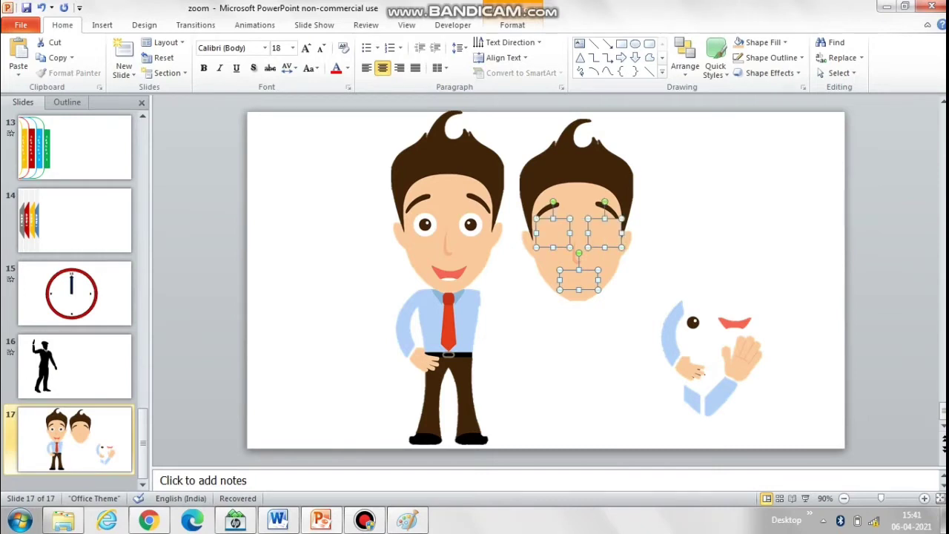
right_click(603, 221)
mouse_move(639, 302)
left_click(747, 303)
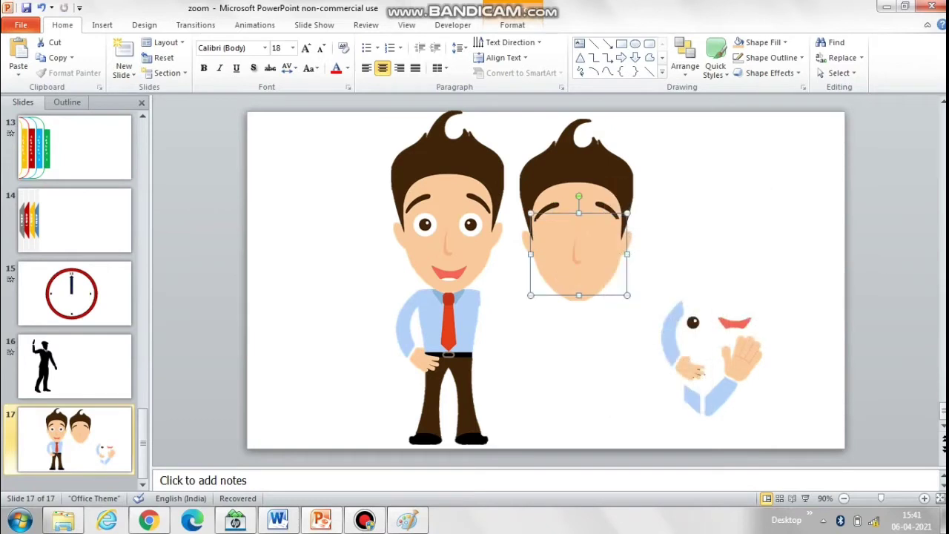
Group the patch group with the copied head picture so the blank face is one object
left_click(580, 165, "shift")
right_click(569, 194)
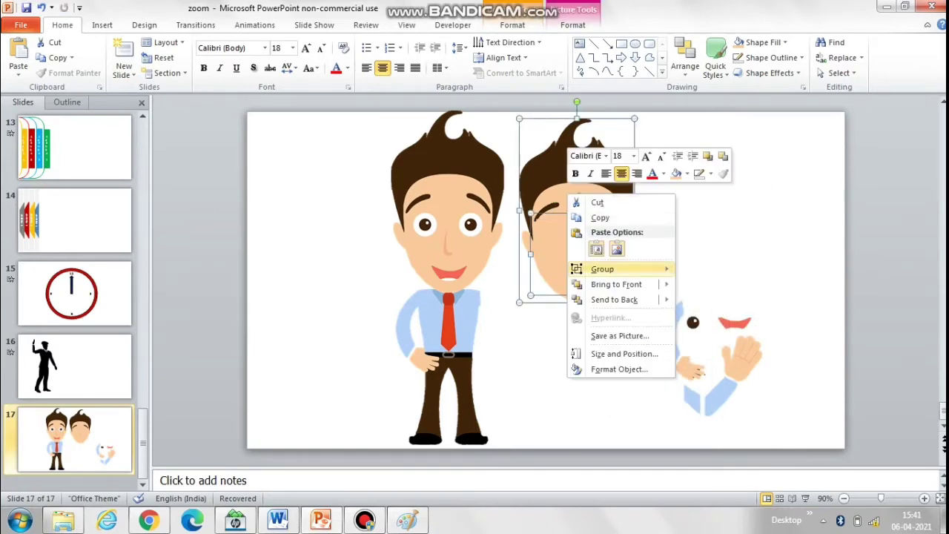
mouse_move(631, 267)
left_click(710, 267)
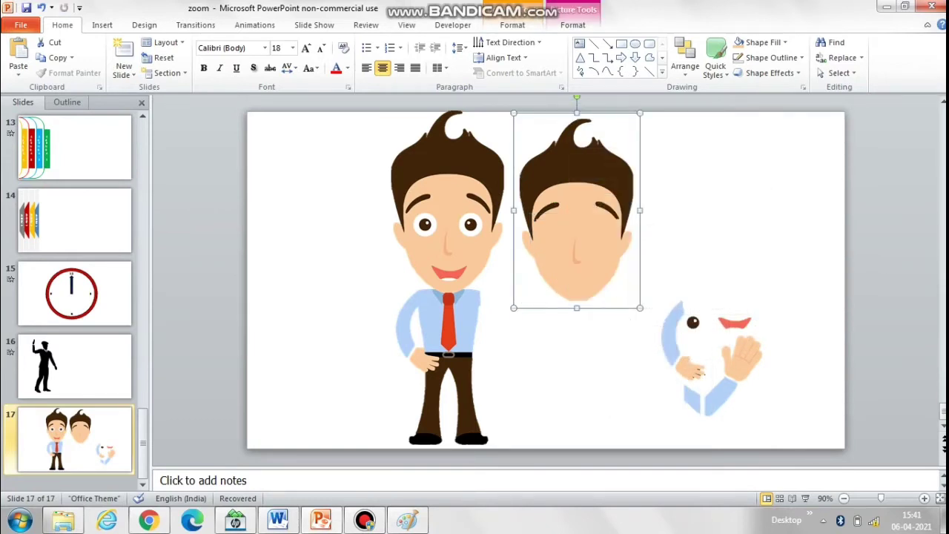
Move the bent arm clear of the loose eye, and place that eye at the blank face's left eye position, brought to front
left_click(674, 340)
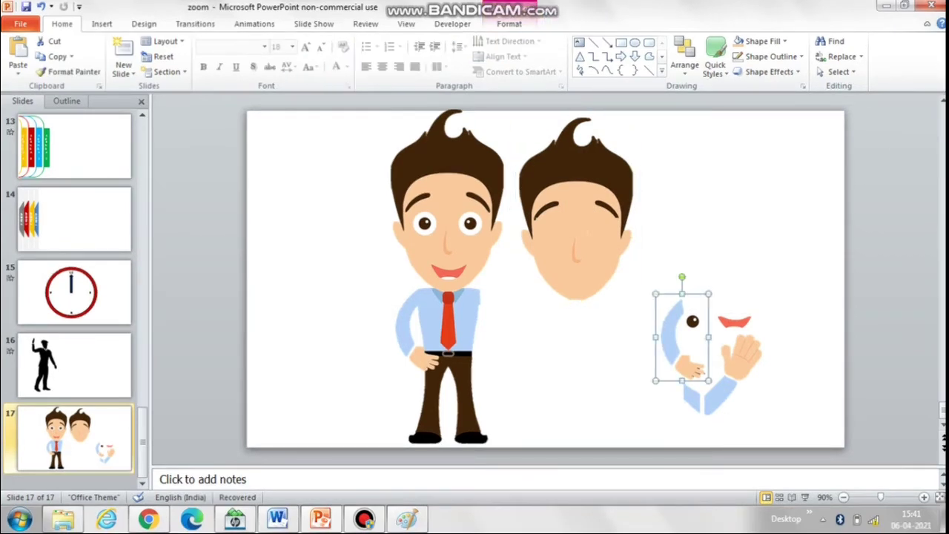
left_click_drag(681, 337, 780, 295)
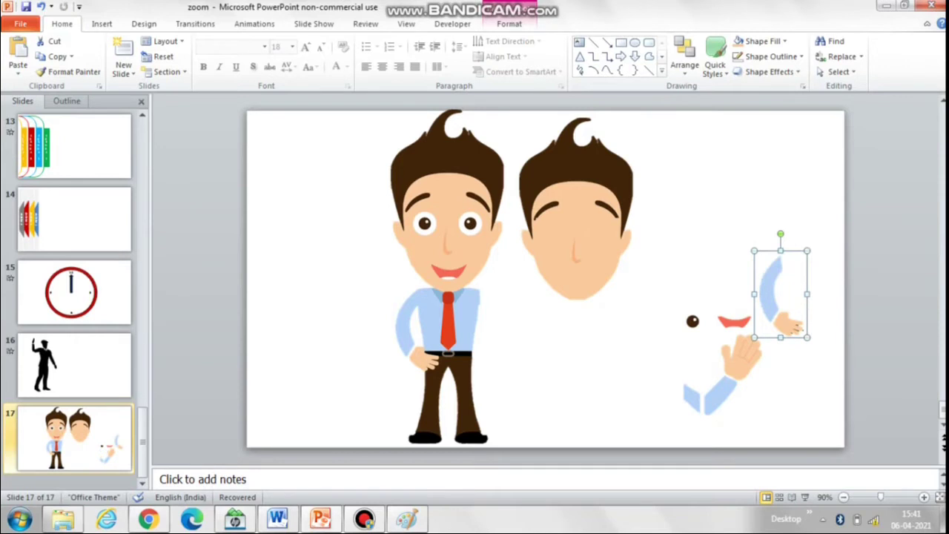
left_click_drag(693, 321, 554, 231)
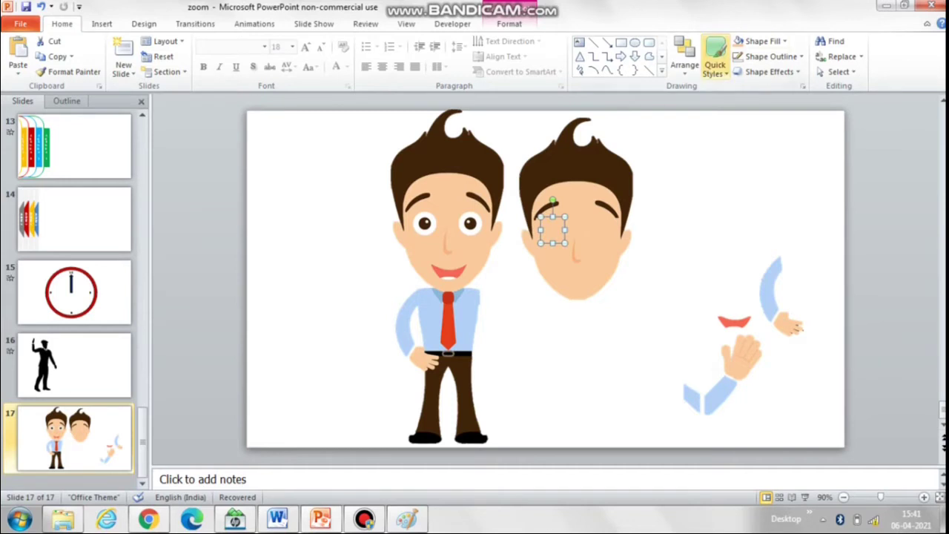
left_click(715, 60)
left_click(684, 60)
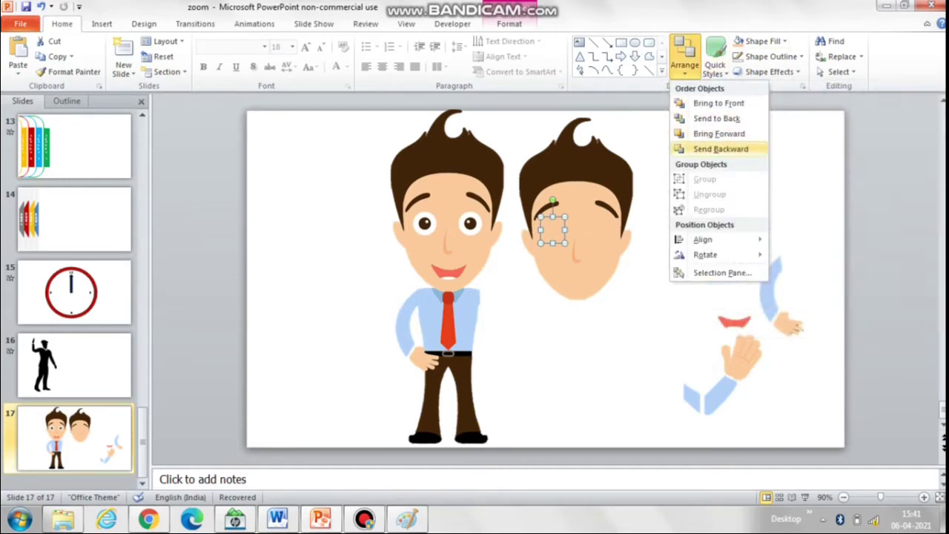
left_click(718, 103)
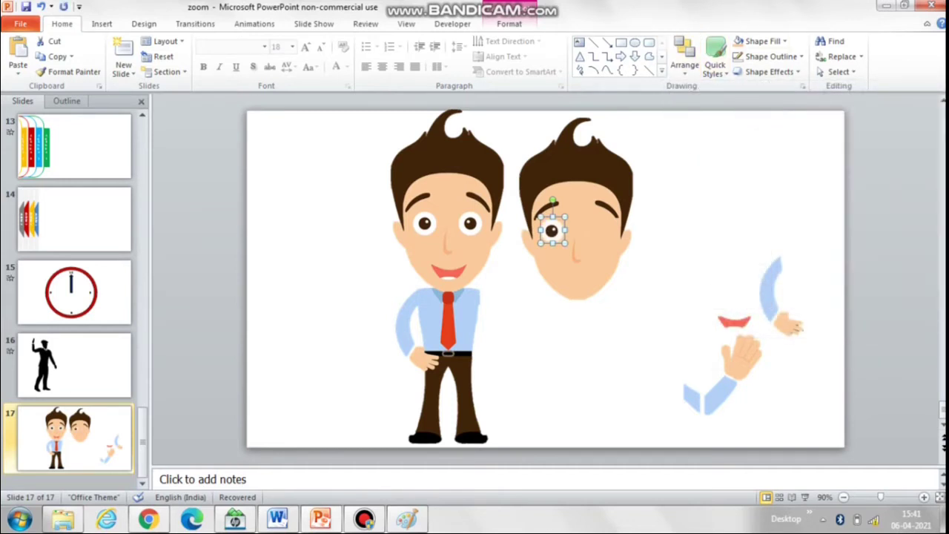
Duplicate the eye and place the copy at the right eye position of the blank face
key("ctrl+d")
left_click_drag(561, 239, 599, 231)
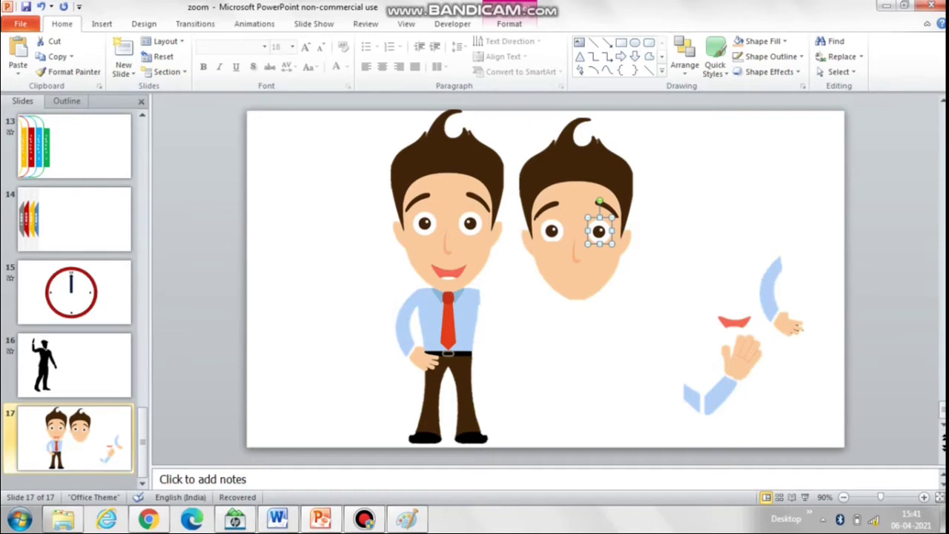
key("Escape")
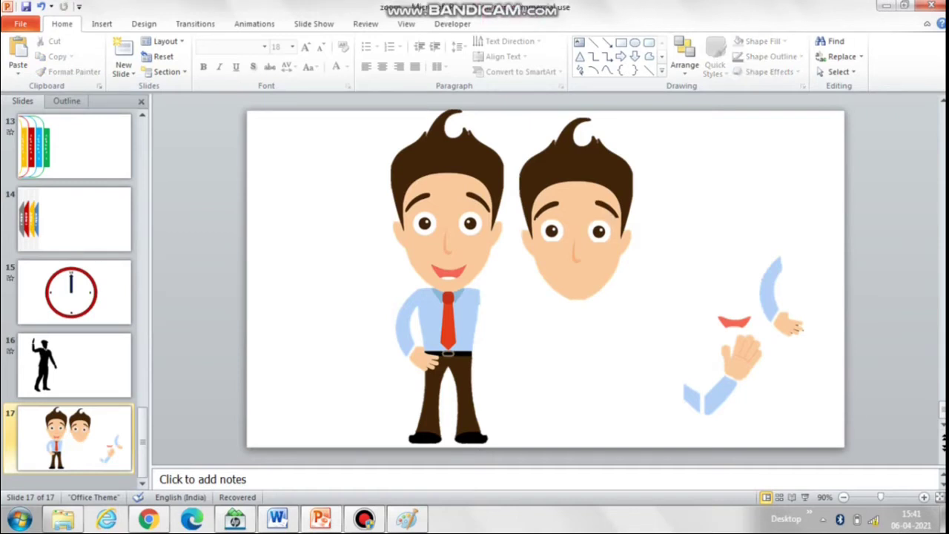
Move the loose mouth onto the blank face below the nose and bring it to the front
left_click_drag(734, 321, 577, 276)
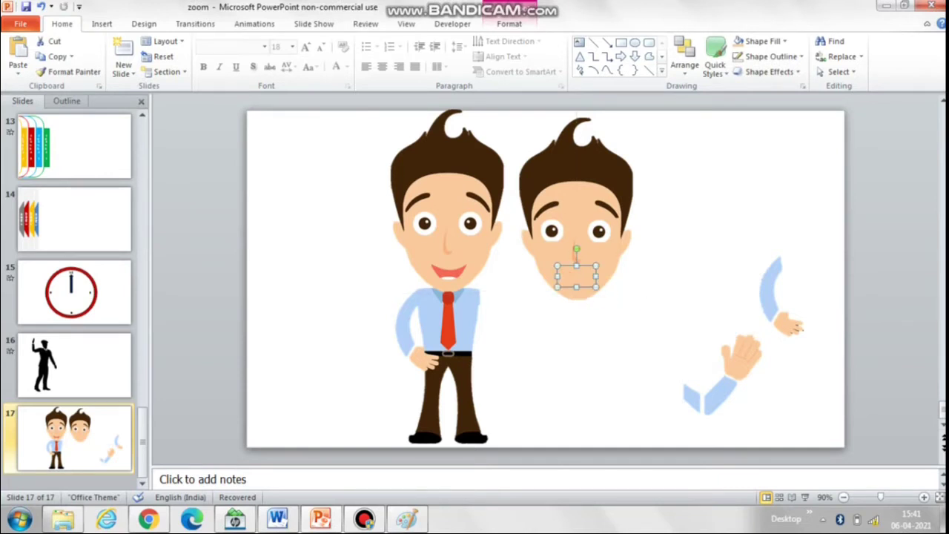
left_click(685, 59)
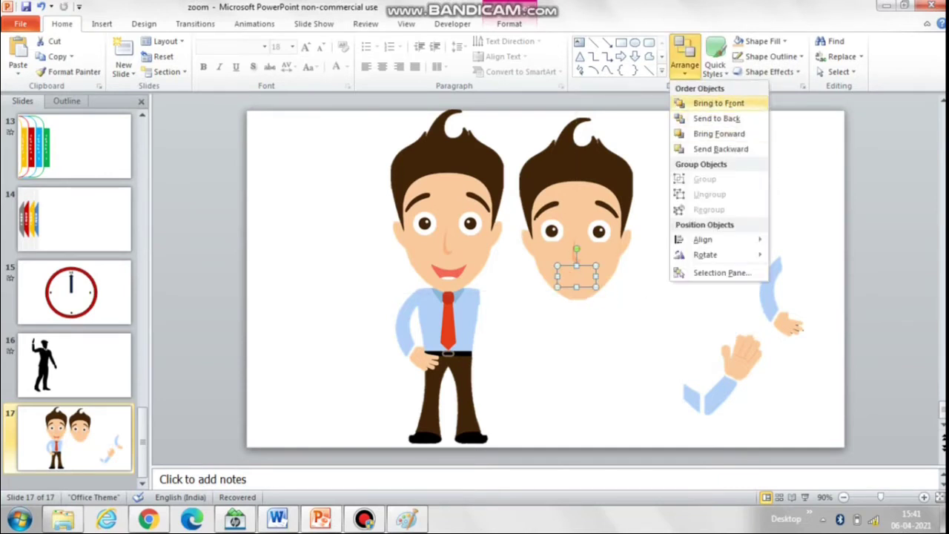
left_click(718, 103)
key("Escape")
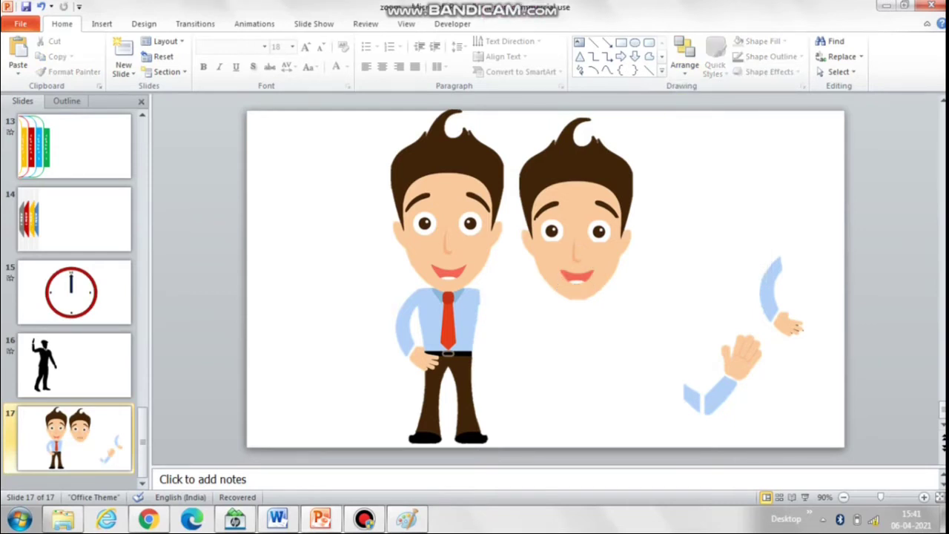
Add a Spin emphasis animation to the standing man's head
left_click(448, 126)
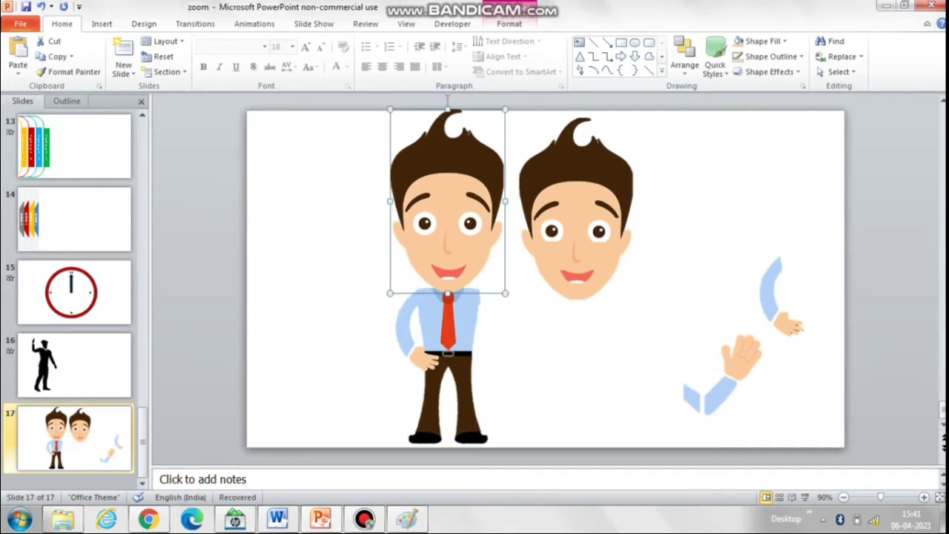
left_click(254, 24)
left_click(635, 56)
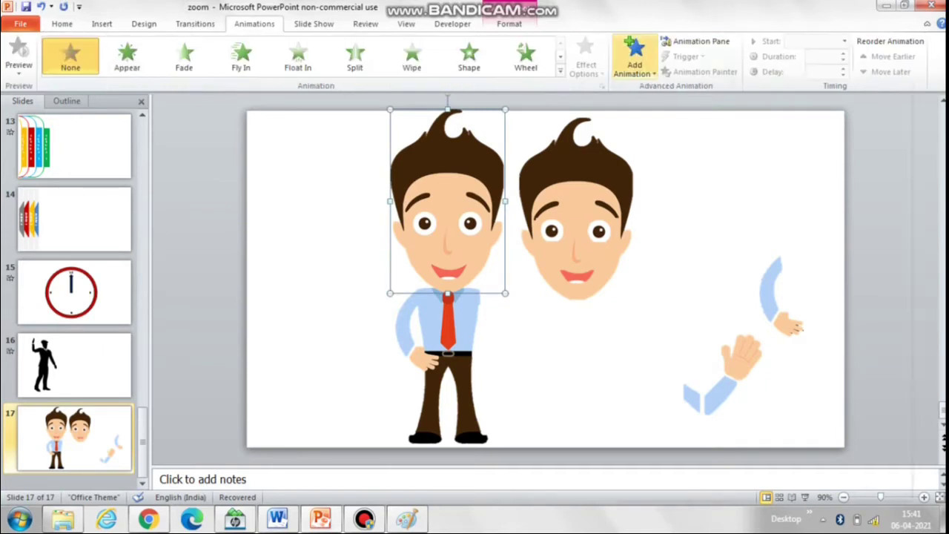
left_click(812, 234)
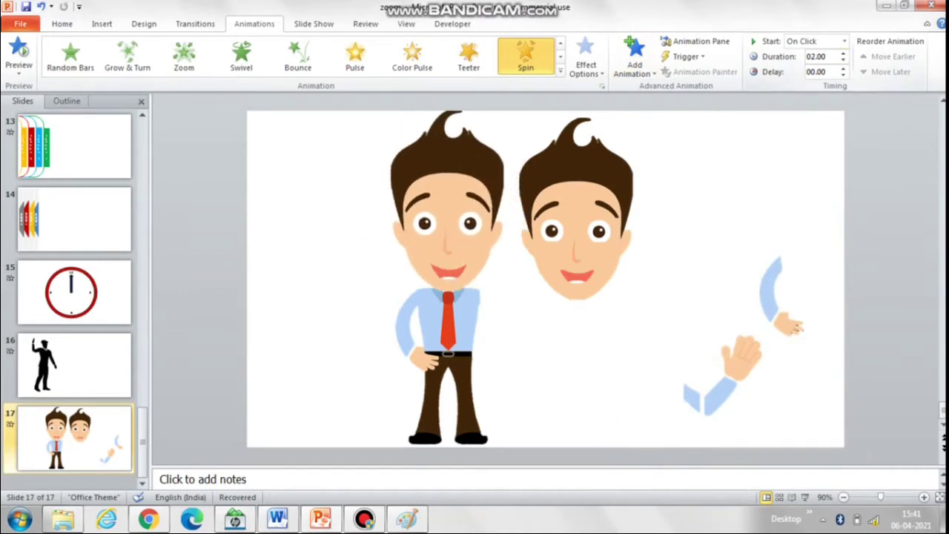
Show the animation list and set the head's spin to 10° clockwise with auto-reverse
left_click(696, 40)
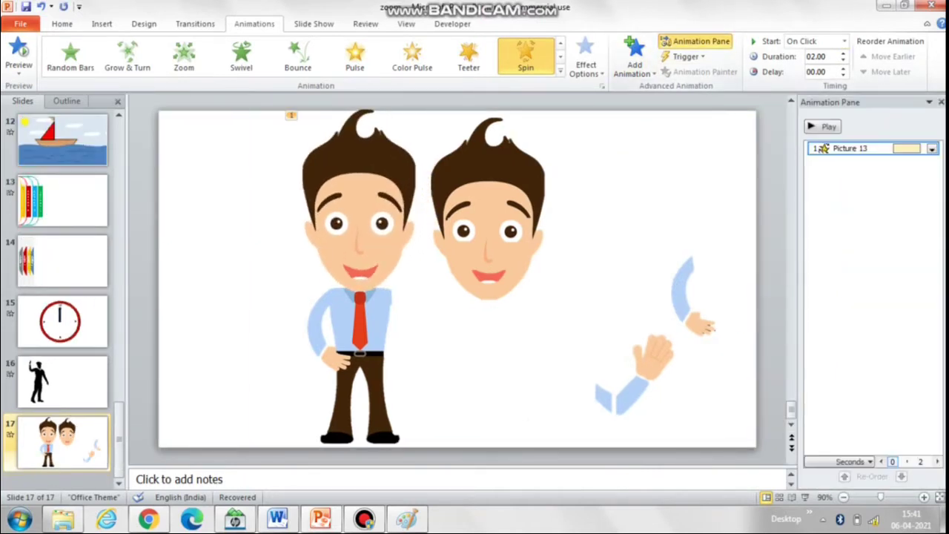
left_click(932, 148)
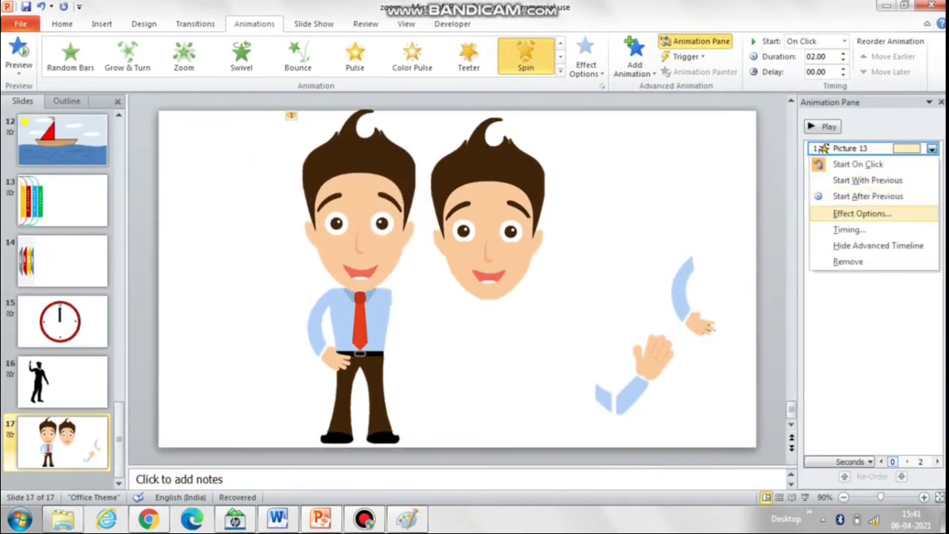
left_click(858, 214)
left_click_drag(445, 124, 651, 137)
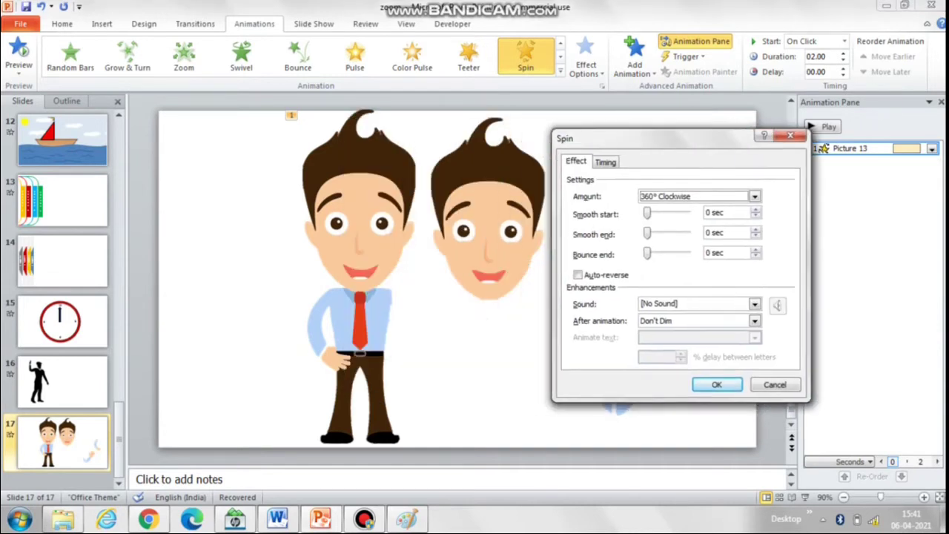
left_click(578, 274)
left_click(755, 196)
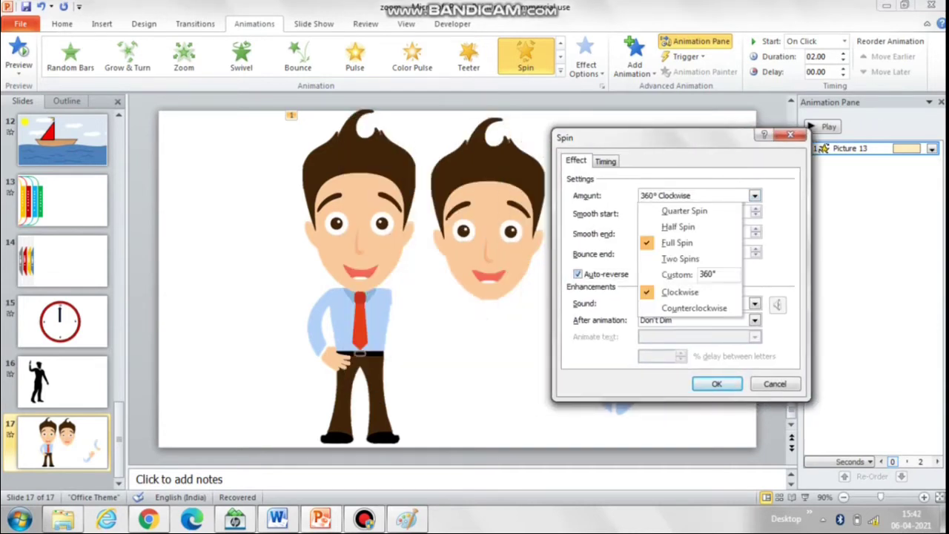
left_click(709, 274)
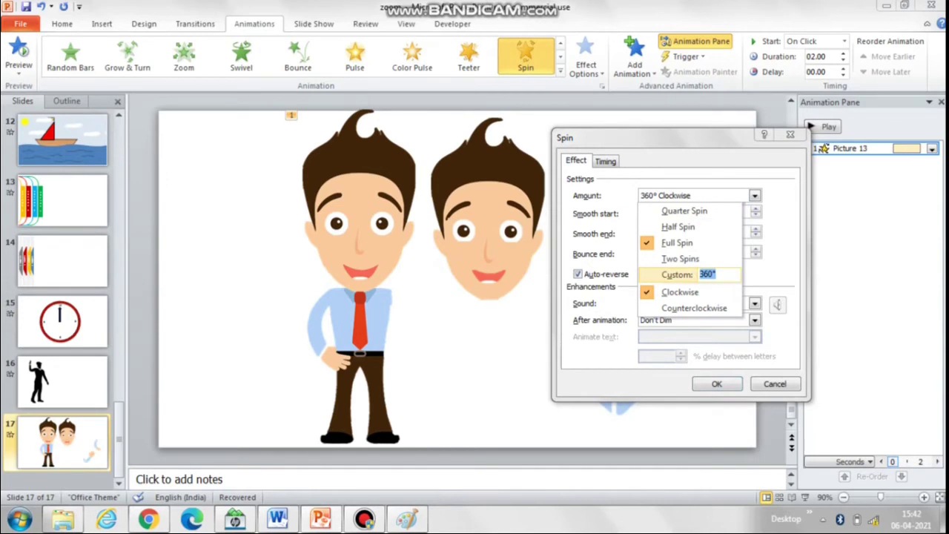
type("10")
key("Return")
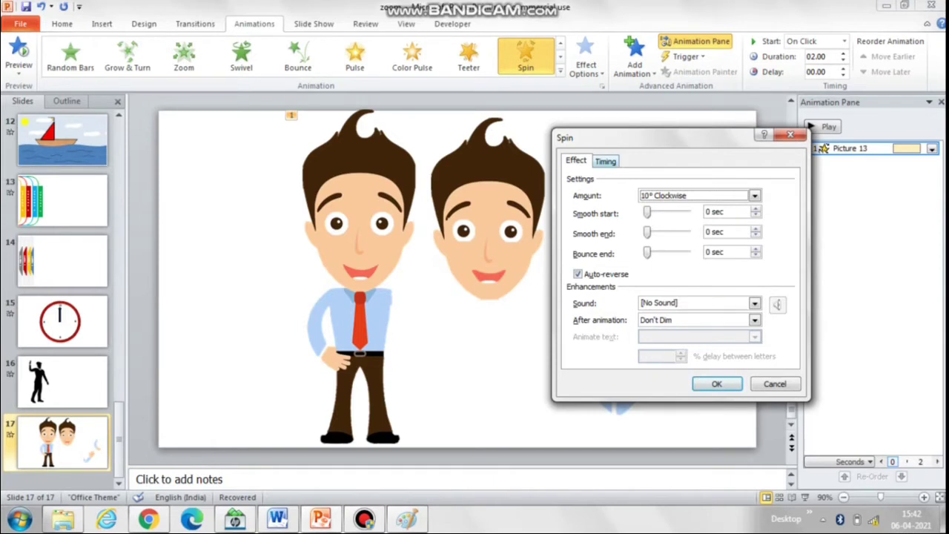
Shorten the head spin's duration to 0.25 seconds
left_click(605, 161)
left_click(700, 215)
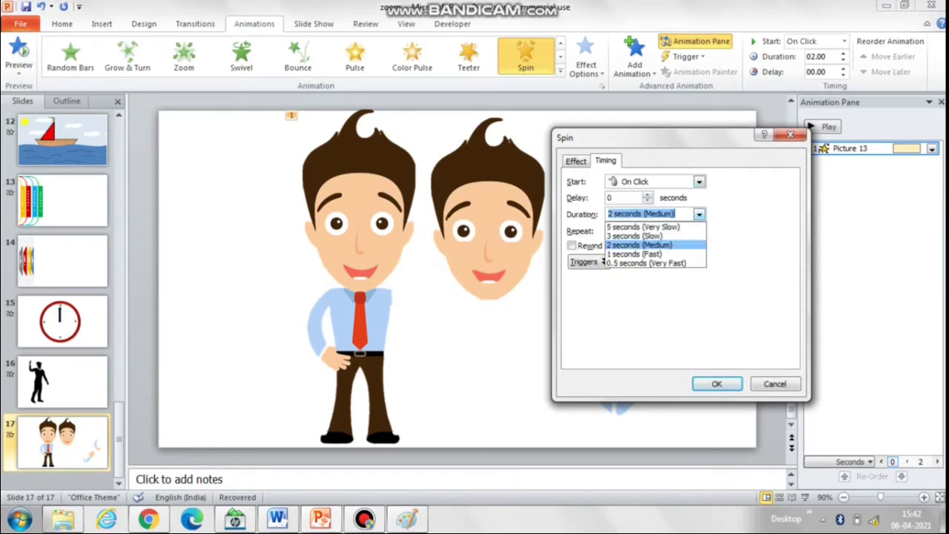
left_click(653, 264)
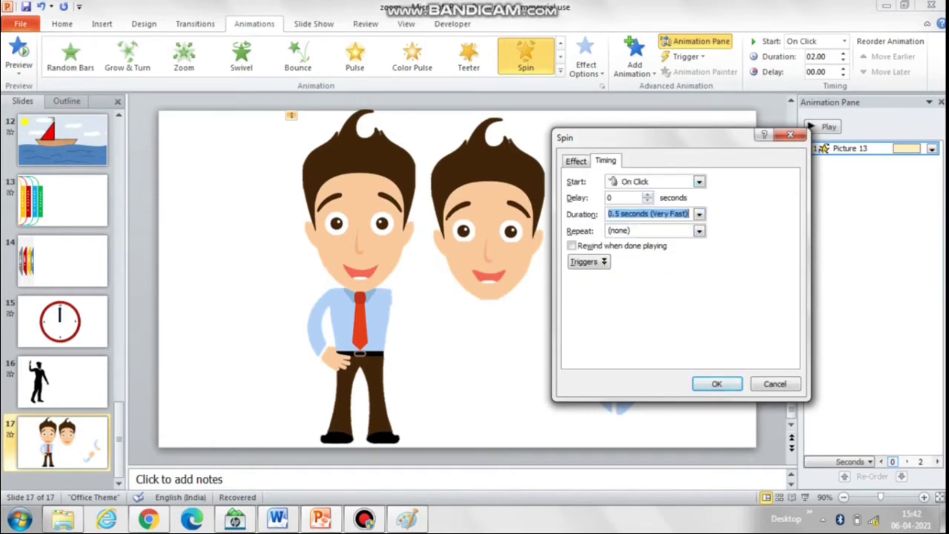
key("Return")
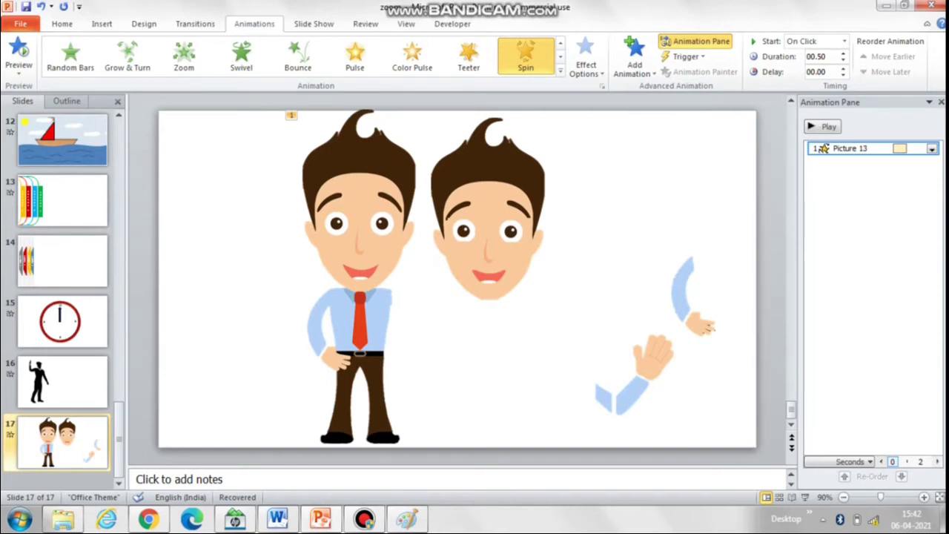
left_click(843, 60)
Try a 5° clockwise amount for the head's spin, and delete that animation from the slide
left_click(931, 150)
left_click(860, 210)
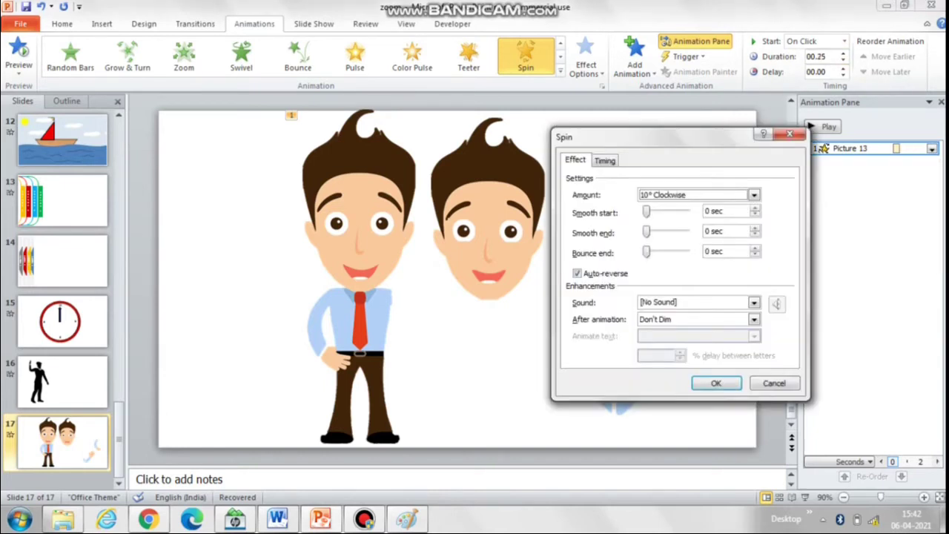
left_click(754, 195)
left_click(706, 274)
type("5")
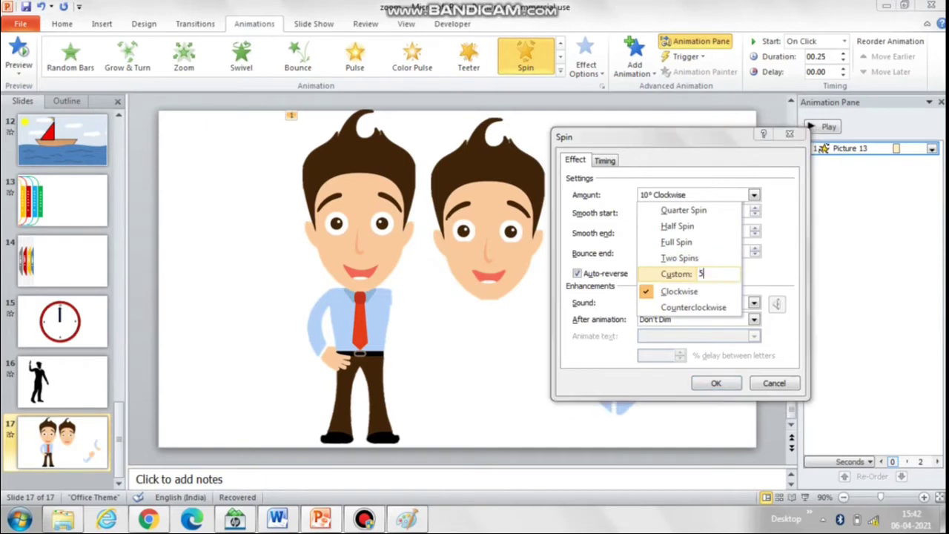
key("Return")
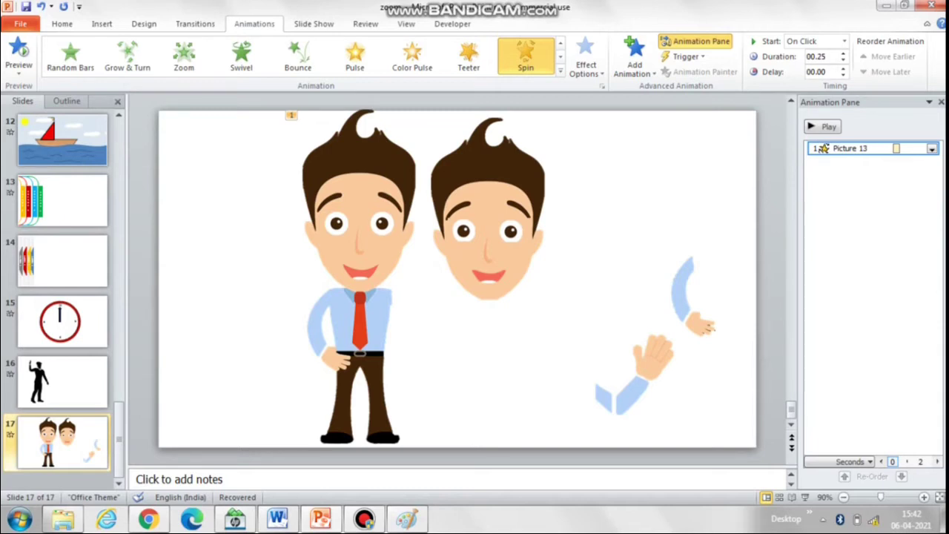
key("Delete")
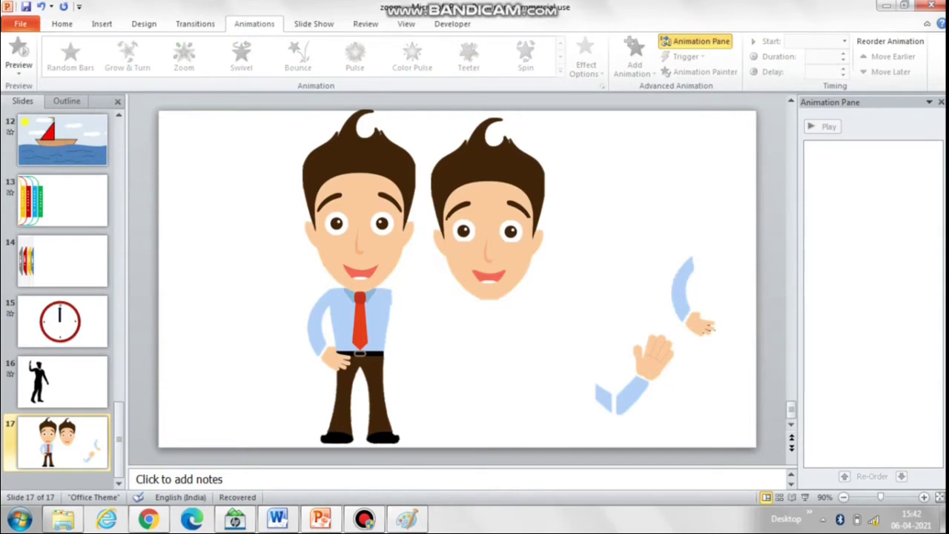
Draw a small circle between the man's lower legs, centred below his head
left_click(359, 201)
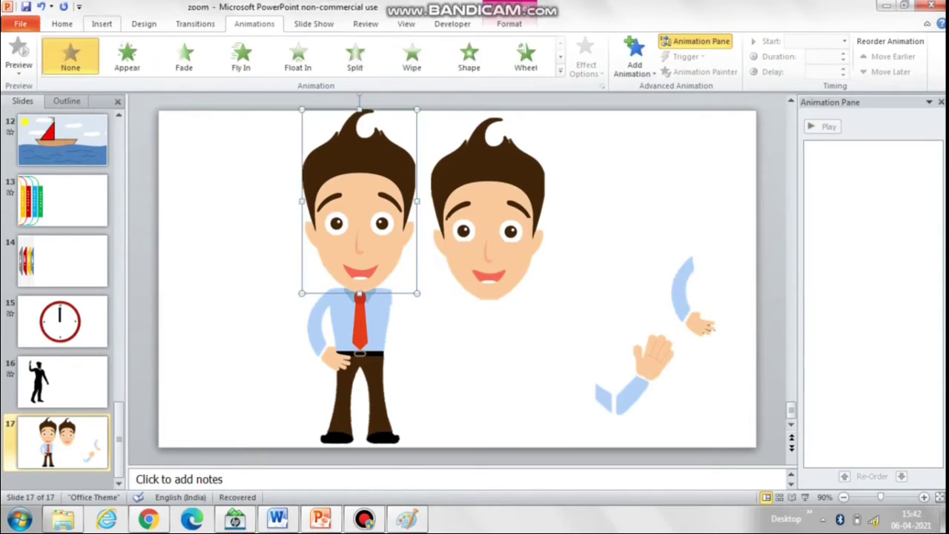
left_click(102, 24)
left_click(193, 55)
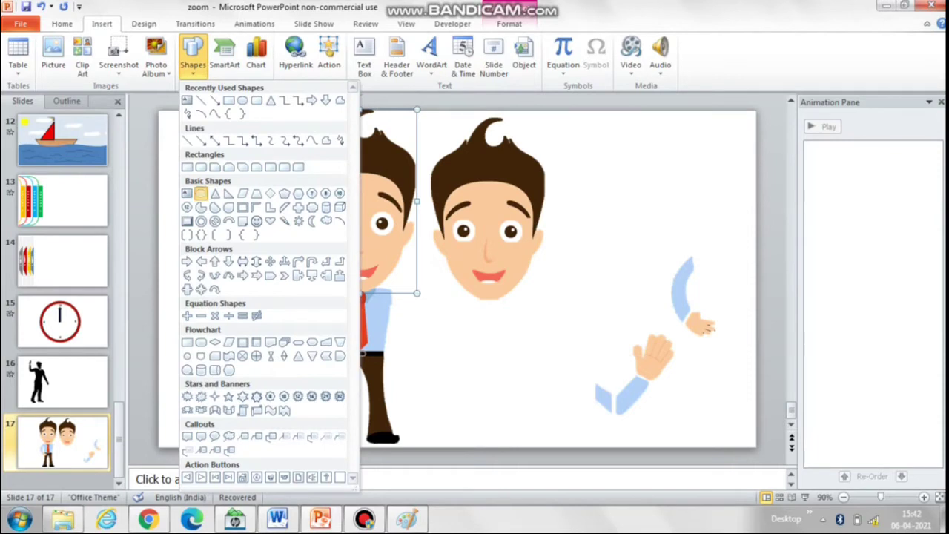
left_click(200, 193)
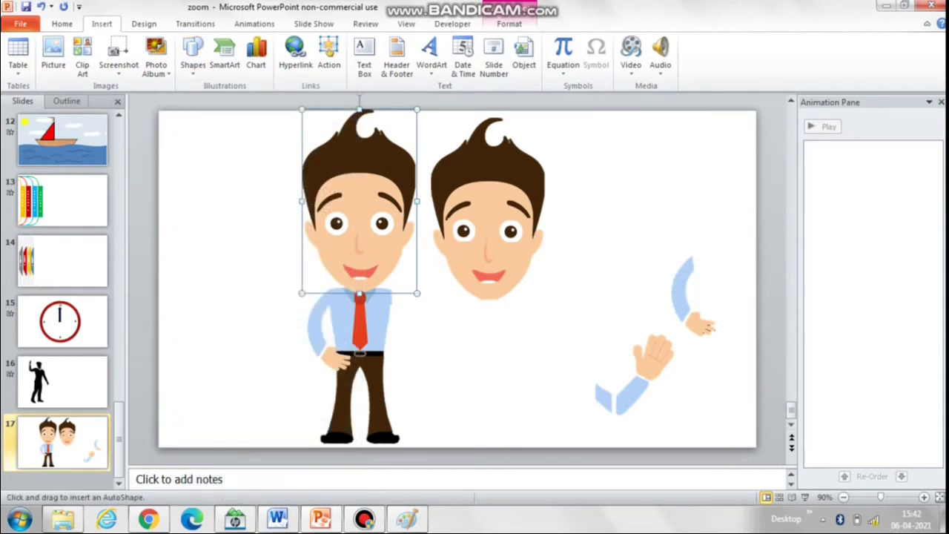
left_click_drag(351, 406, 368, 422)
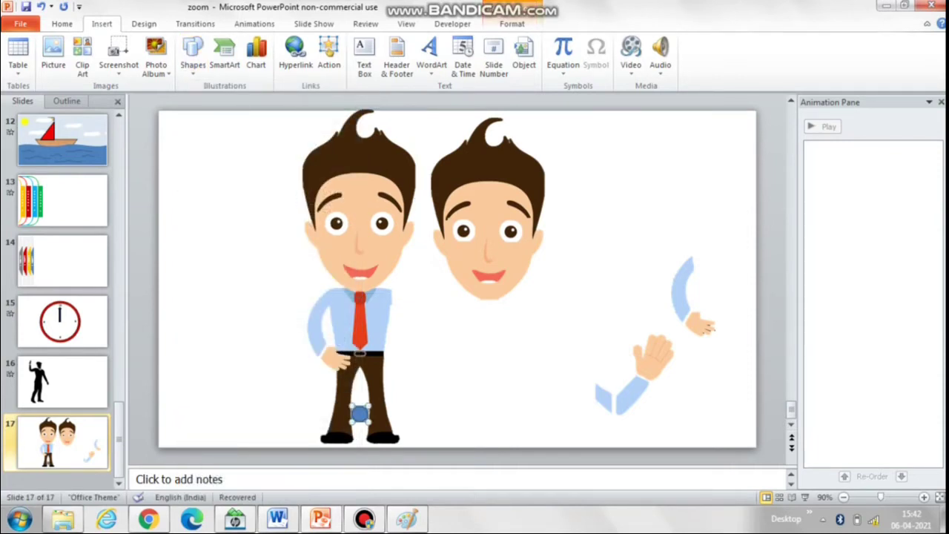
Group the small circle with the standing man's head
left_click(370, 202, "shift")
right_click(380, 206)
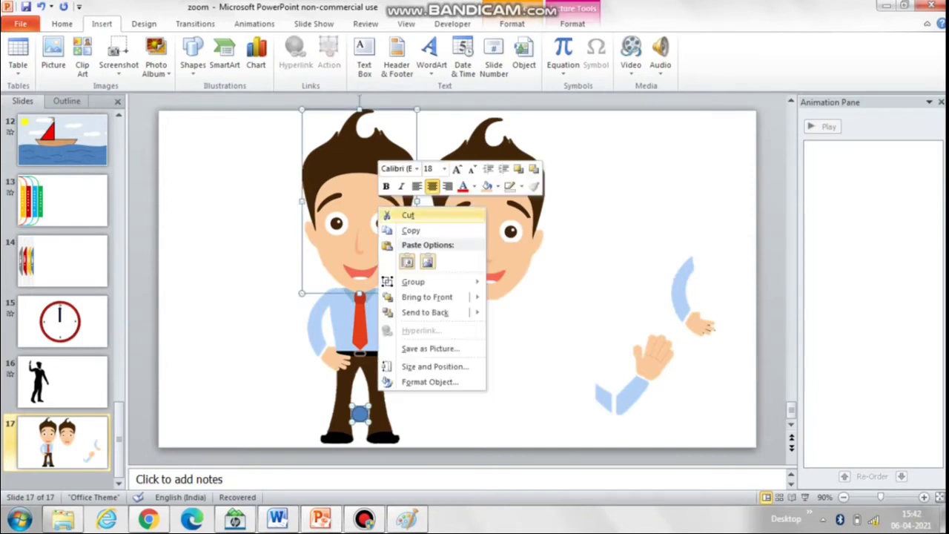
mouse_move(430, 282)
left_click(521, 283)
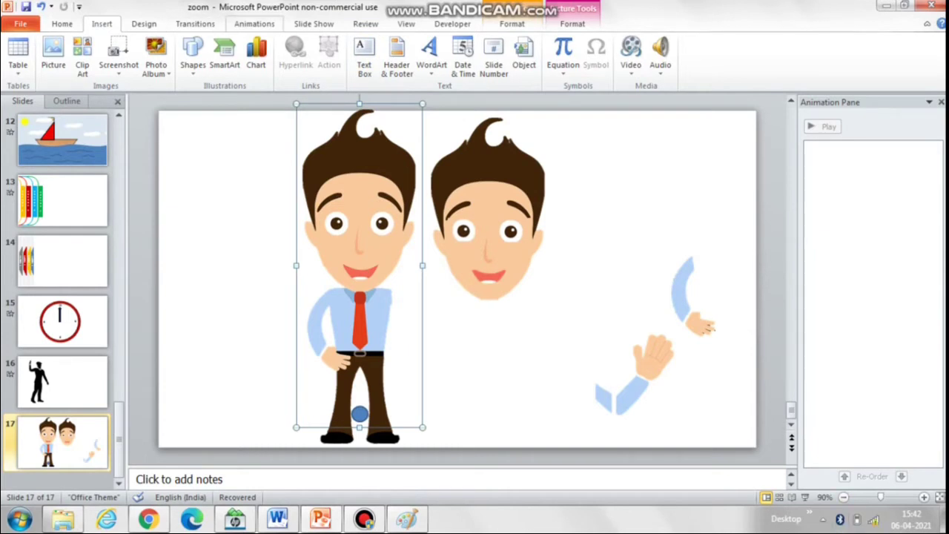
Add a Spin emphasis animation to the group of head and circle
left_click(255, 23)
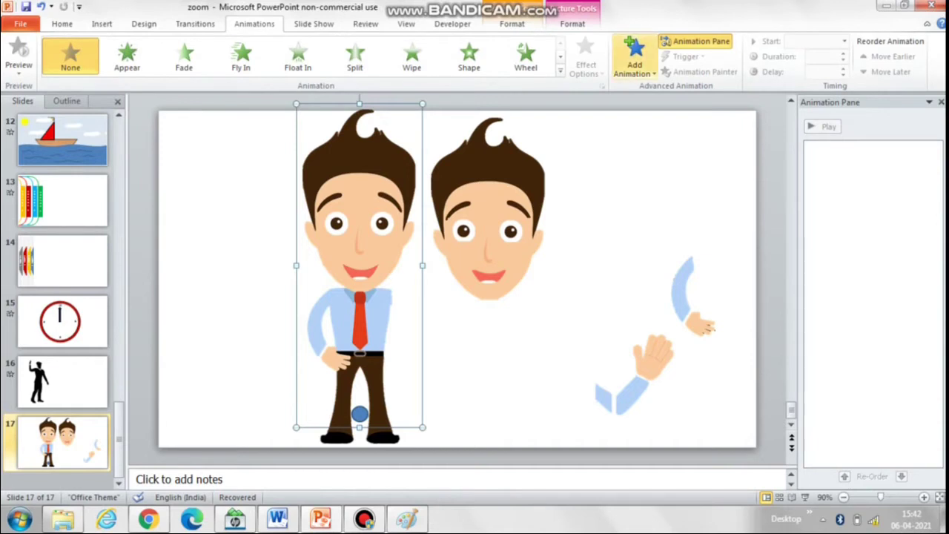
left_click(635, 59)
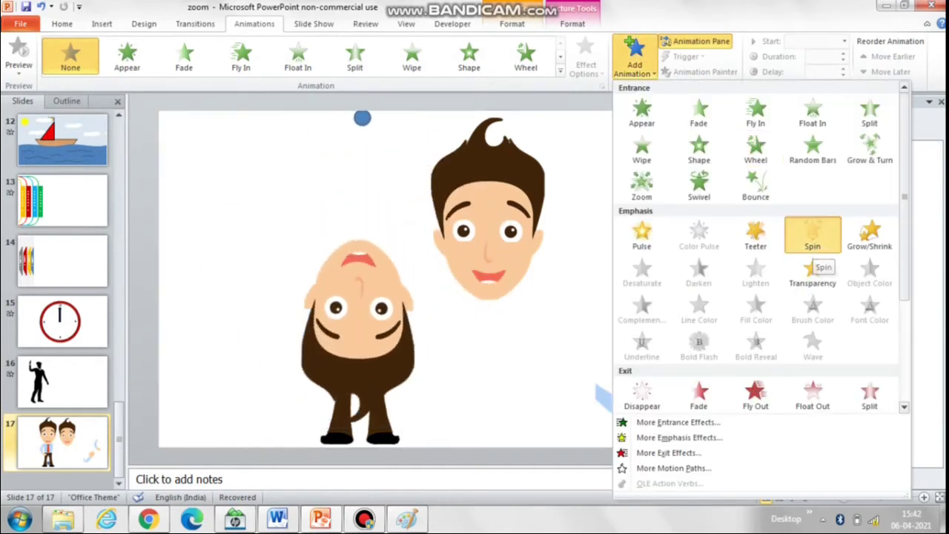
left_click(813, 235)
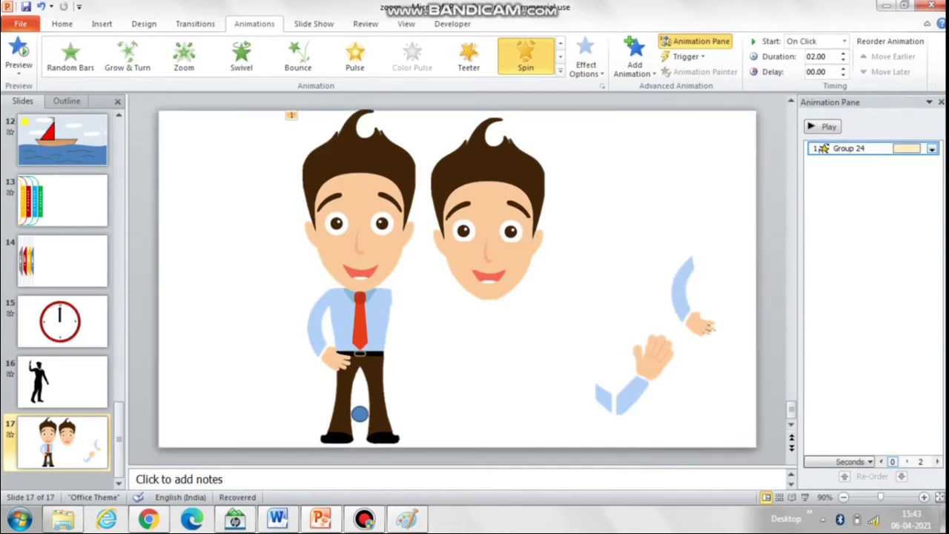
Set the group's spin to 5° clockwise with auto-reverse enabled
left_click(932, 149)
left_click(853, 212)
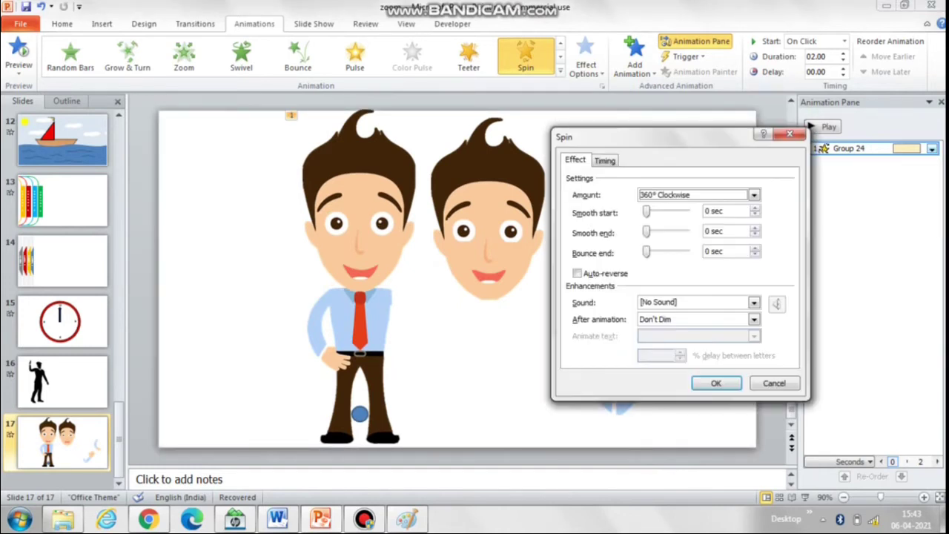
left_click(578, 274)
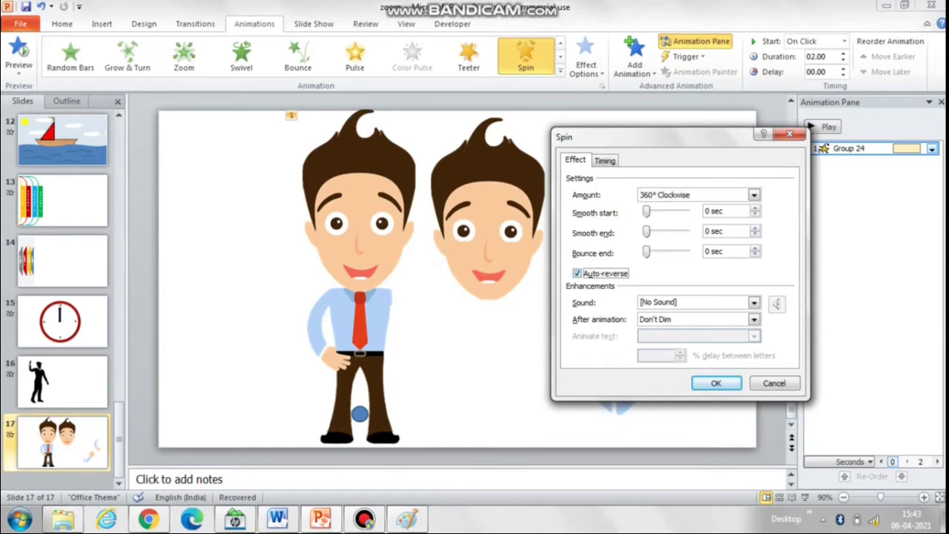
left_click(754, 195)
left_click(709, 274)
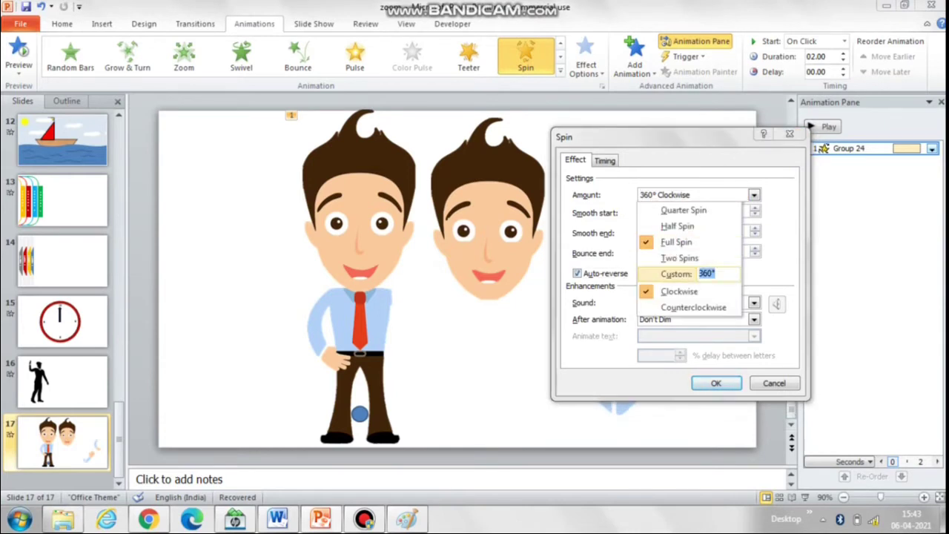
type("5")
key("Return")
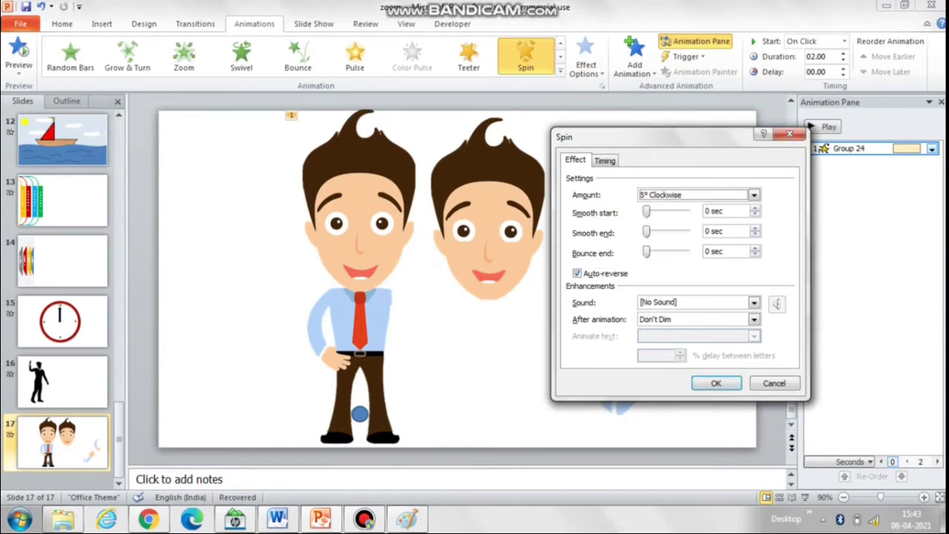
Shorten the duration of the head group's spin to 0.25 seconds
left_click(605, 161)
key("Tab")
key("Tab")
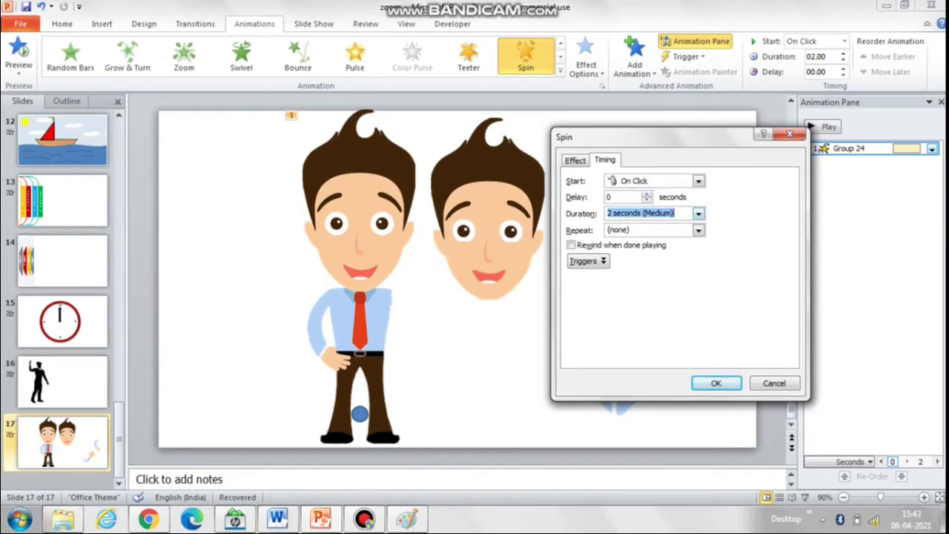
key("alt+Down")
key("Down")
key("Down")
key("Return")
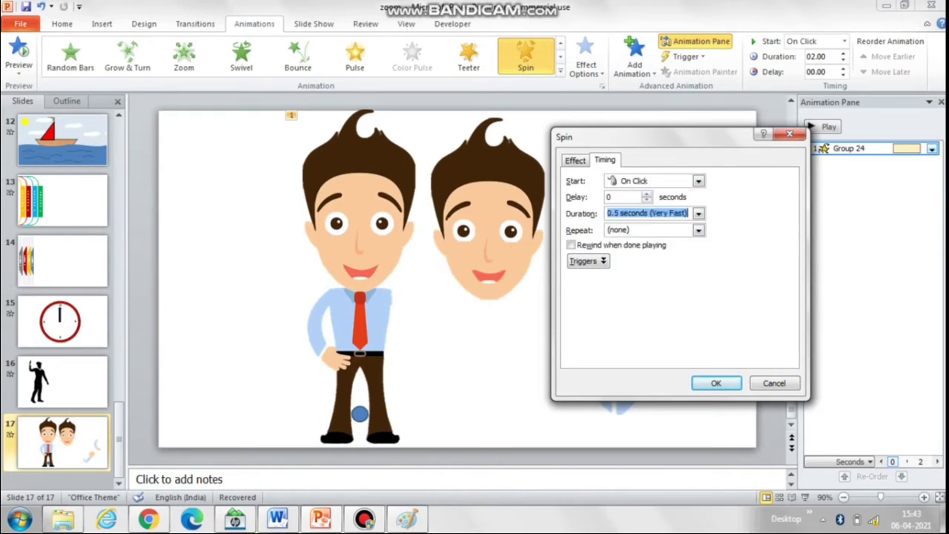
key("Return")
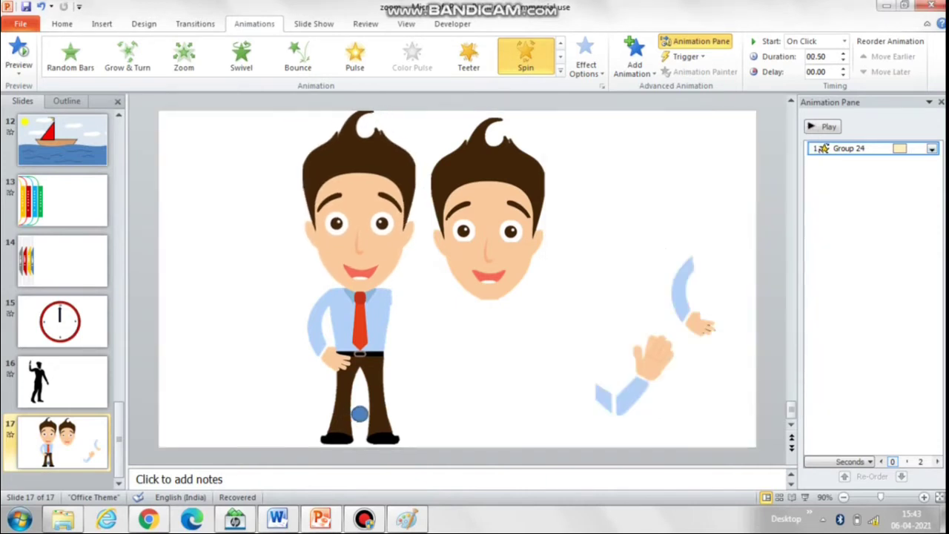
left_click(843, 61)
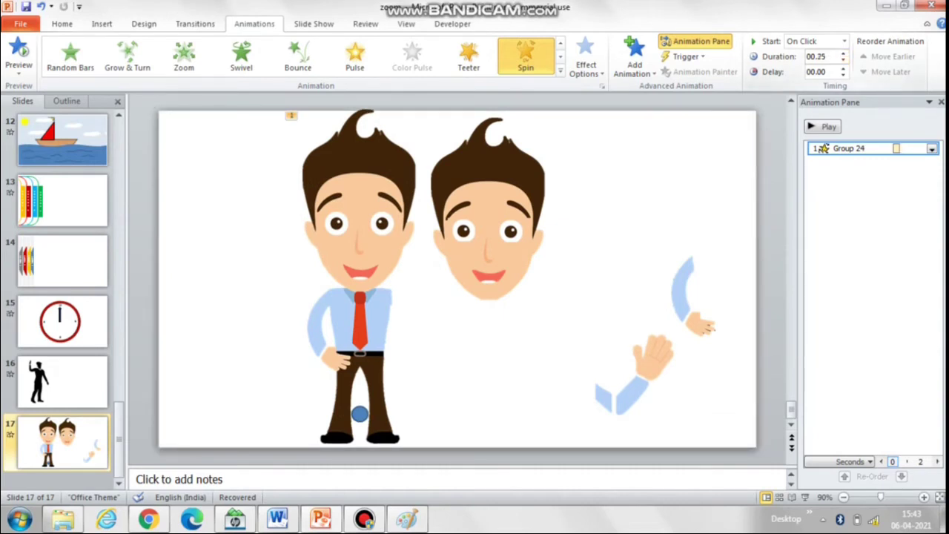
Remove both the fill and the outline of the helper circle in the standing man's head group
left_click(360, 413)
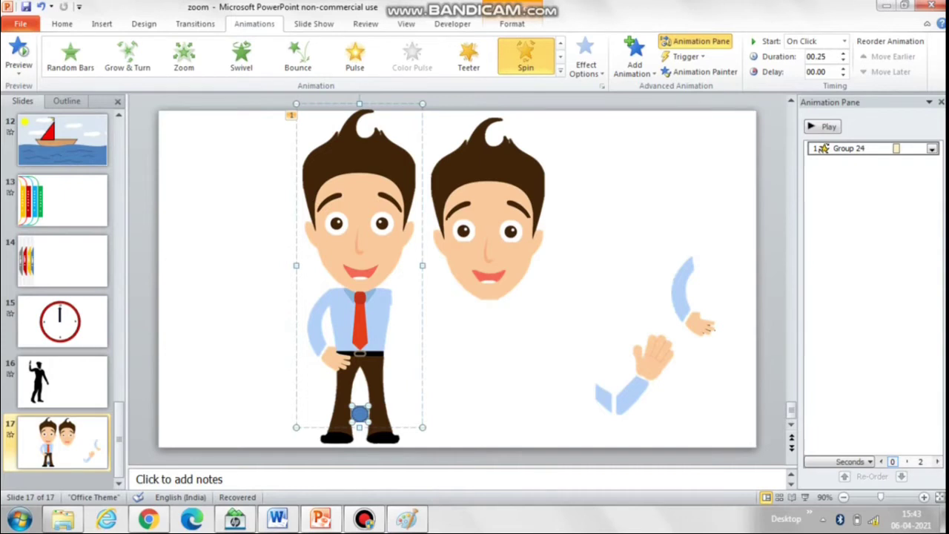
left_click(61, 24)
left_click(763, 42)
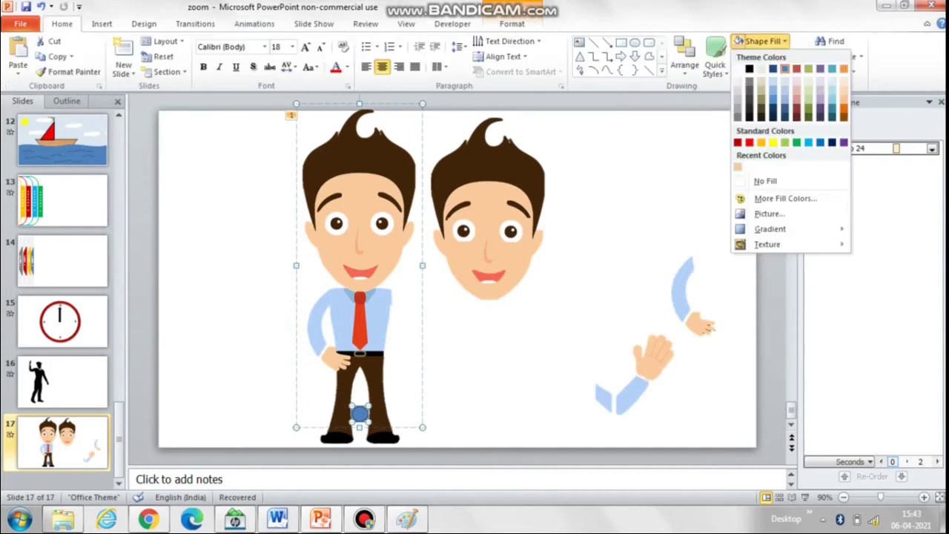
left_click(766, 181)
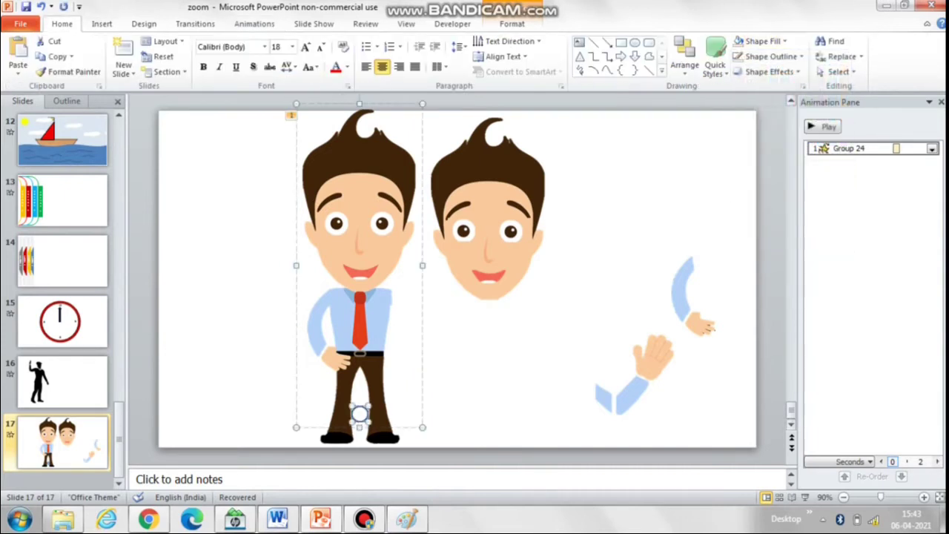
left_click(771, 56)
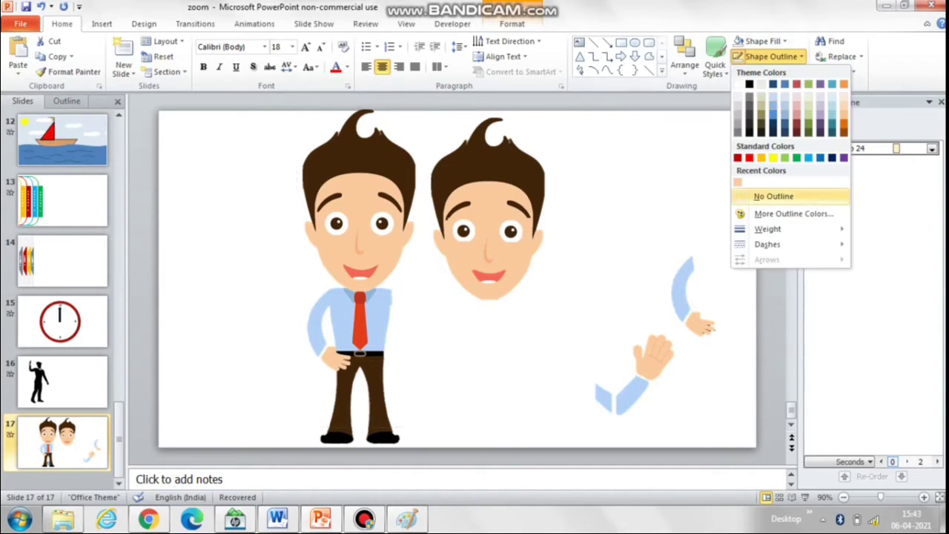
left_click(774, 196)
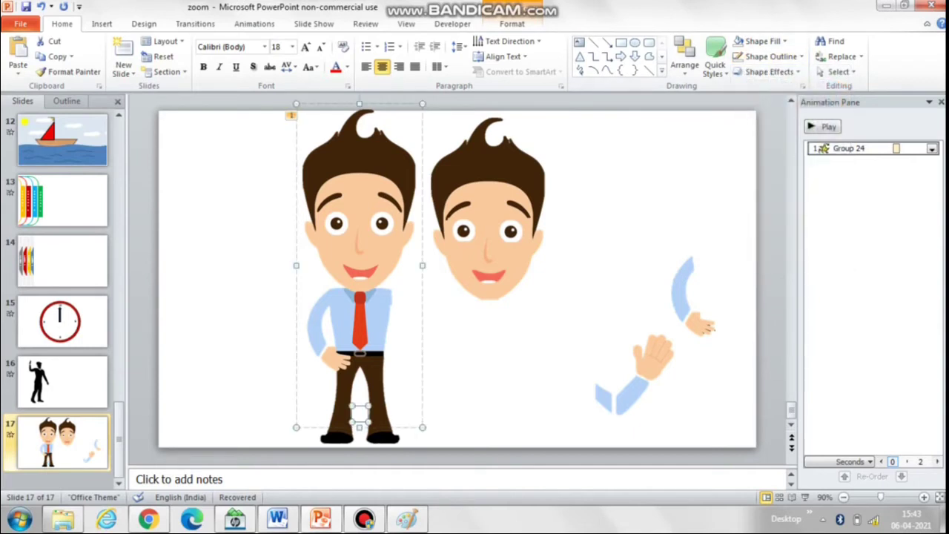
key("Escape")
left_click(360, 266)
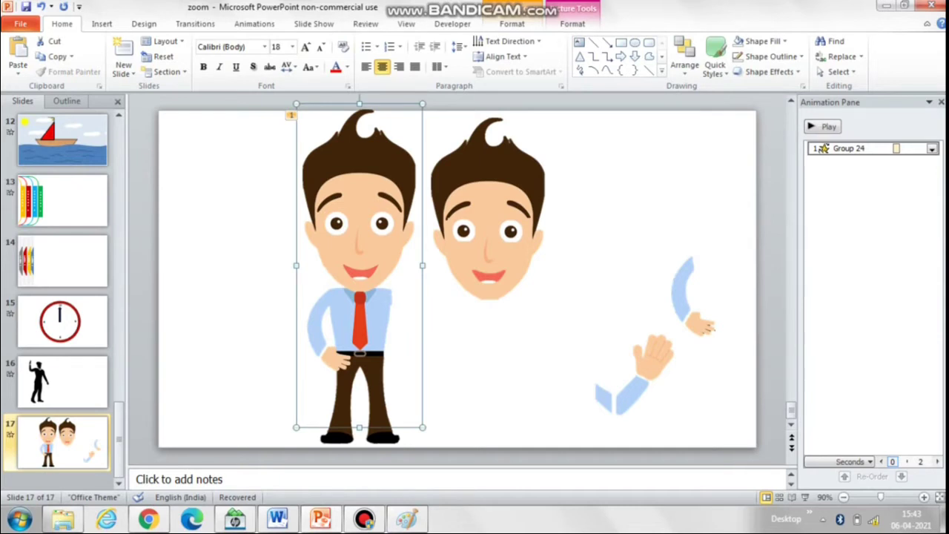
Place the loose sleeve piece at the standing man's shoulder and attach the raised forearm with the open hand to it
left_click_drag(604, 399, 392, 301)
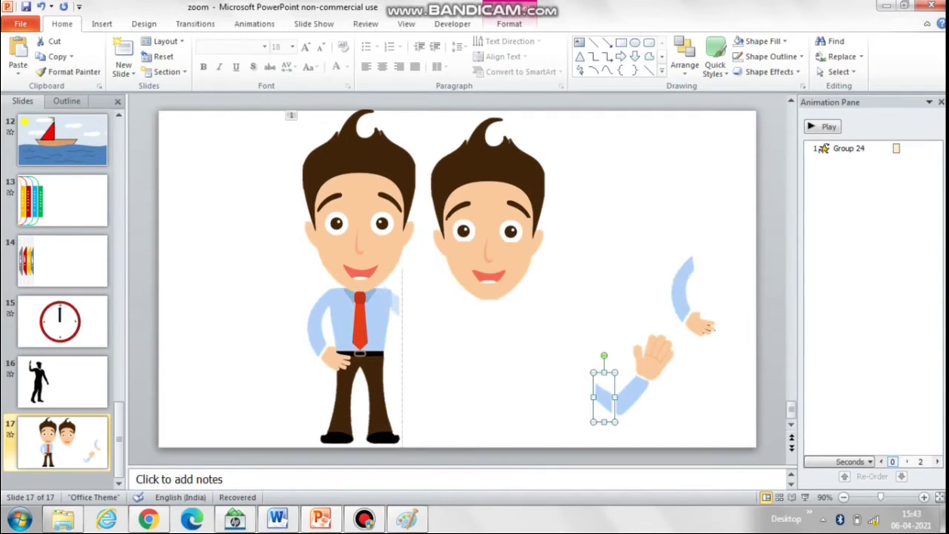
left_click_drag(604, 397, 391, 301)
key("Right")
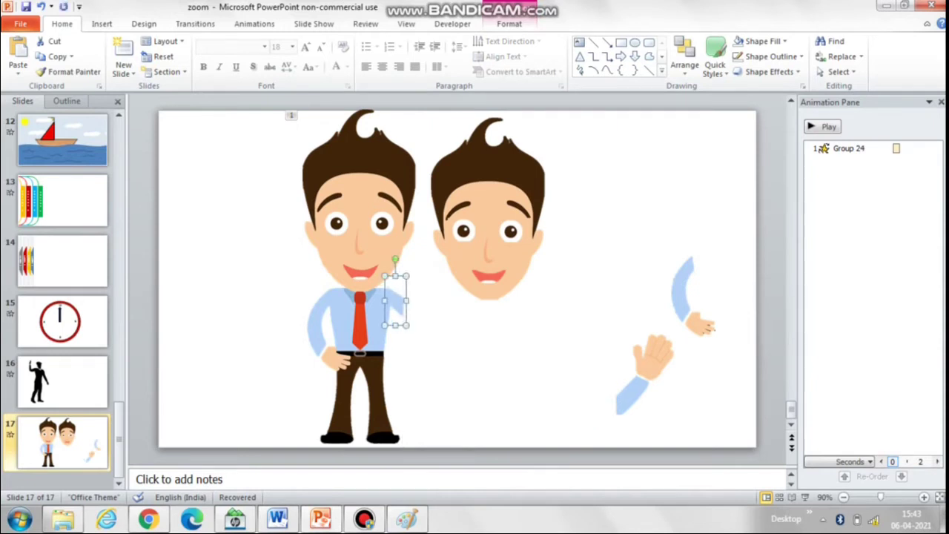
key("ctrl+Down")
left_click_drag(645, 371, 430, 272)
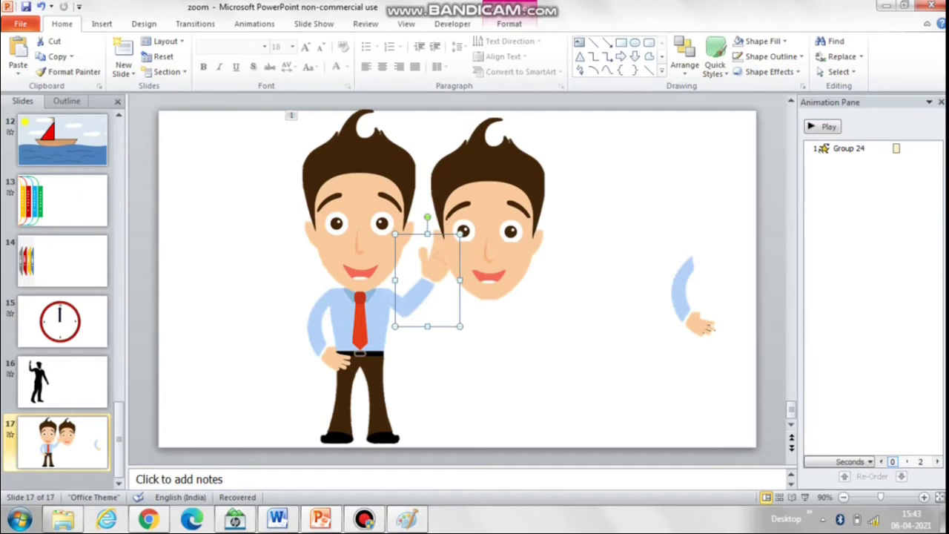
Draw a small circle over the man's belt and nudge it up to just below the tie's tip
left_click(102, 23)
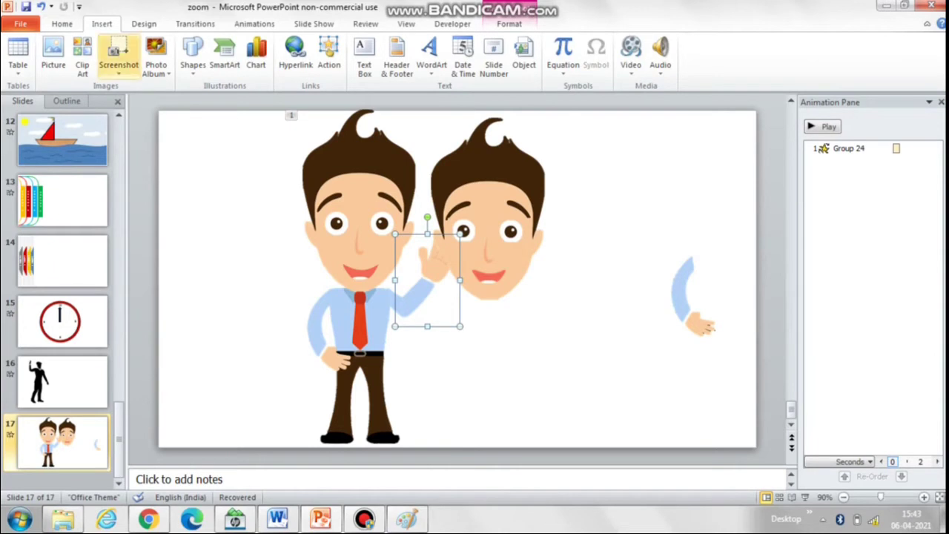
left_click(193, 58)
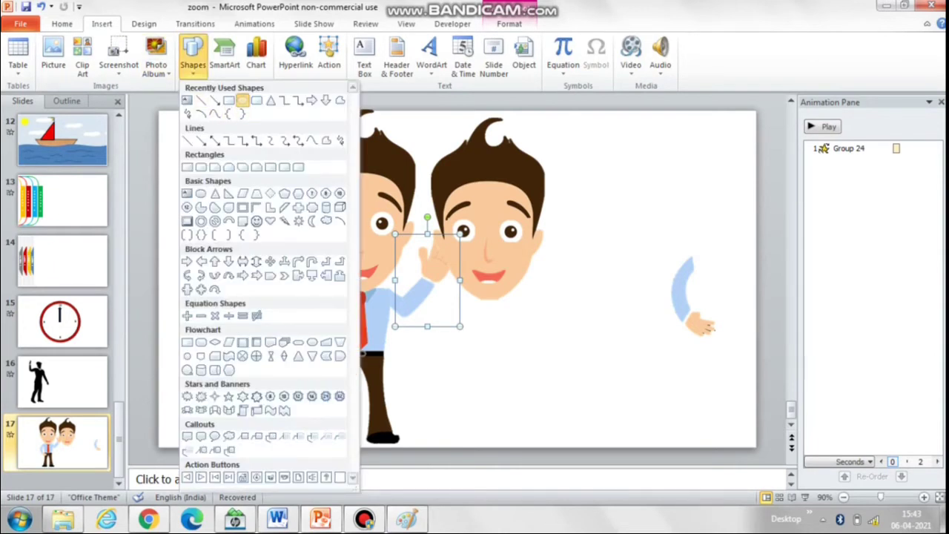
left_click(242, 113)
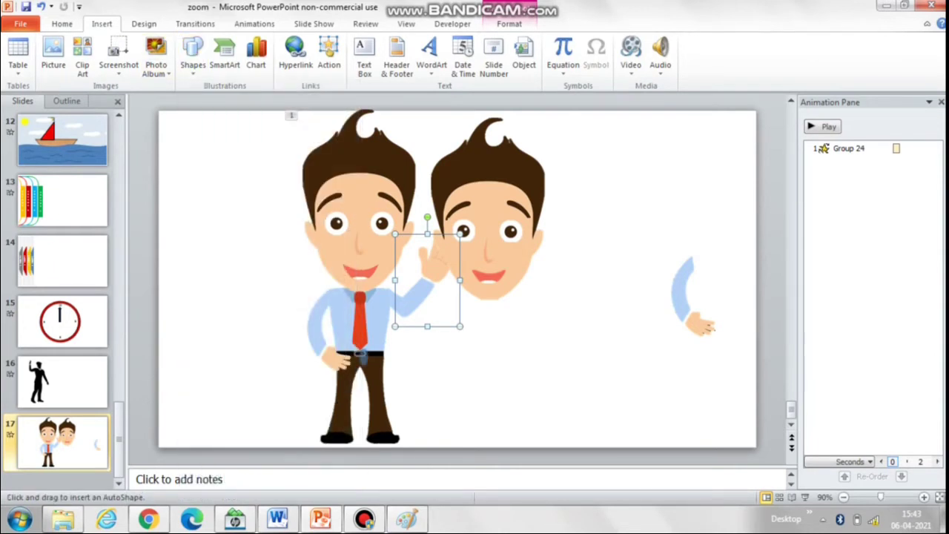
left_click_drag(359, 349, 380, 368)
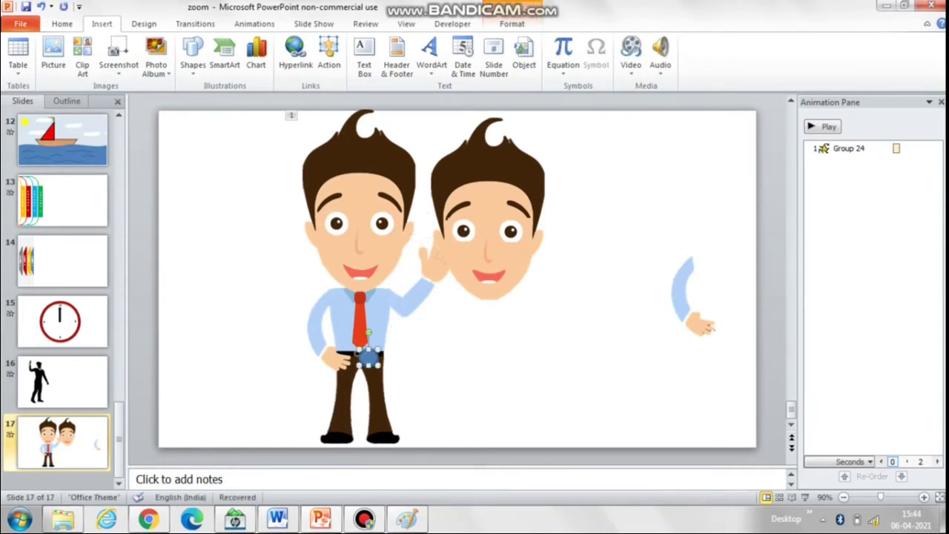
key("Up")
key("Up")
key("Left")
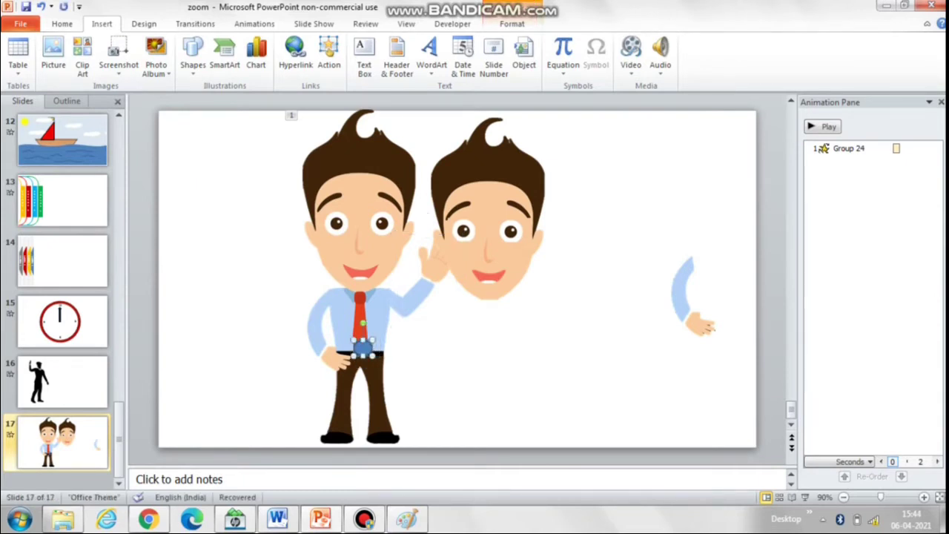
key("ctrl+Right")
Group the small circle at the belt with the raised forearm and hand
left_click(419, 293, "shift")
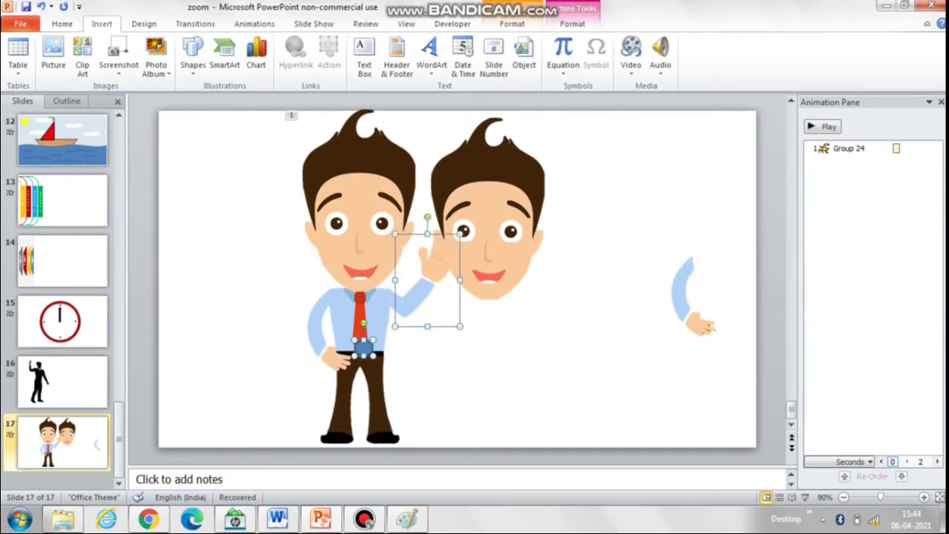
right_click(424, 291)
mouse_move(457, 365)
left_click(566, 367)
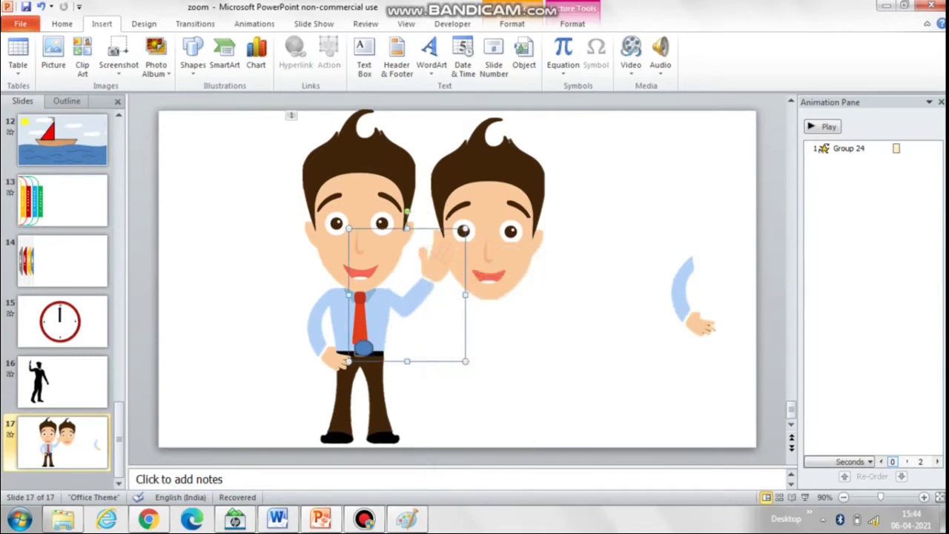
Make the circle in the forearm group invisible by removing its fill and outline
left_click(364, 348)
left_click(63, 24)
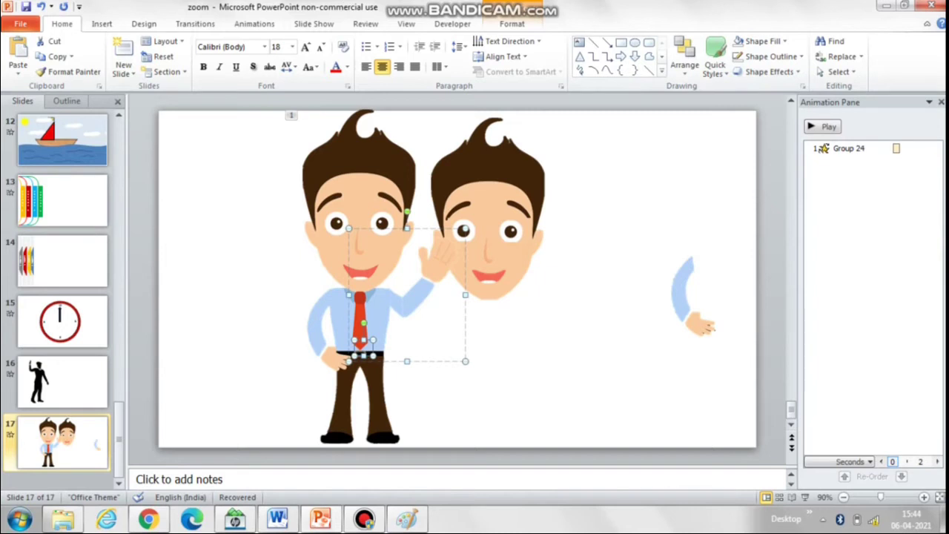
left_click(511, 348)
Add a Spin emphasis animation to the group of raised forearm and circle
left_click(416, 298)
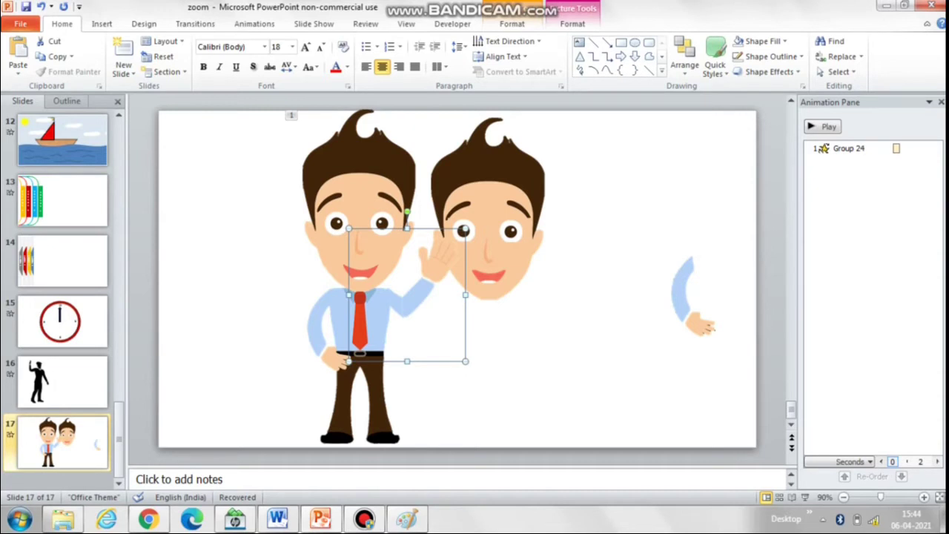
left_click(254, 24)
left_click(634, 60)
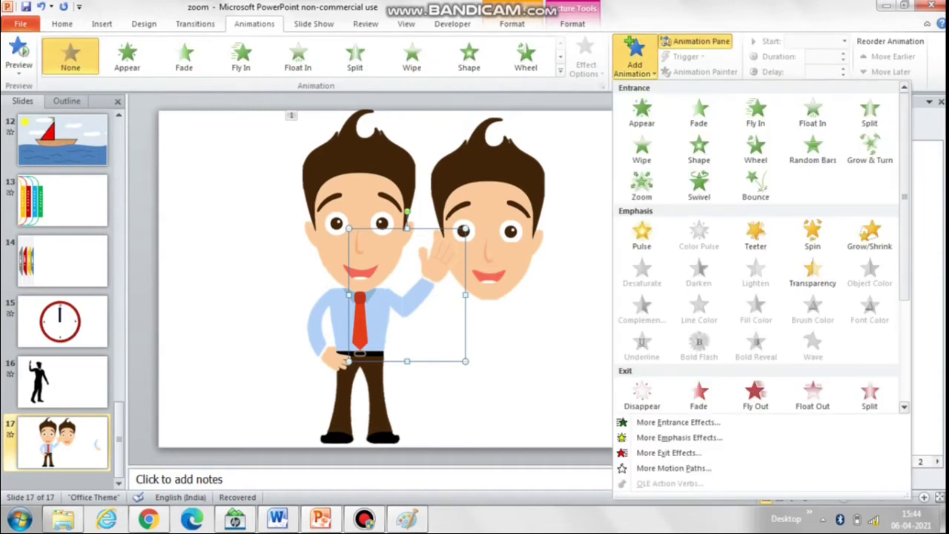
left_click(813, 234)
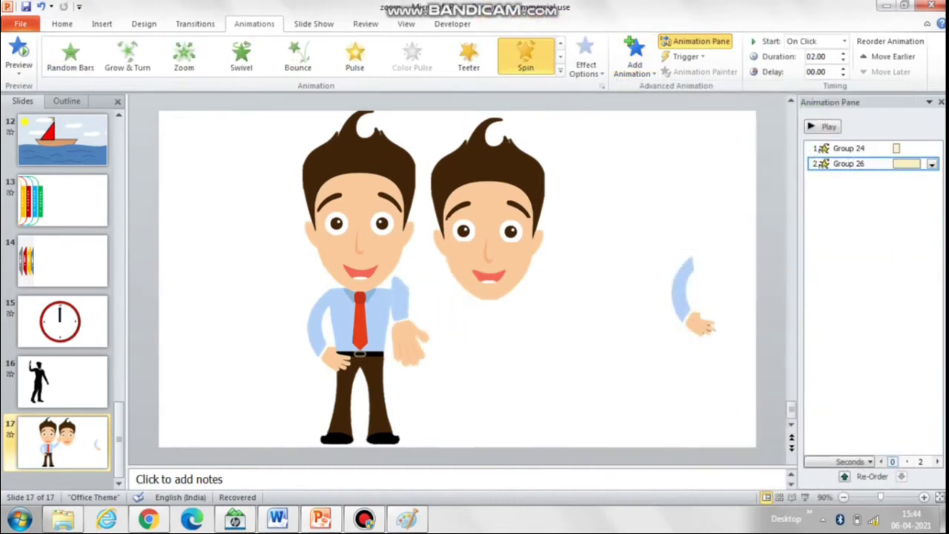
Set the forearm group's spin to 10° counterclockwise with auto-reverse enabled
left_click(932, 164)
left_click(853, 227)
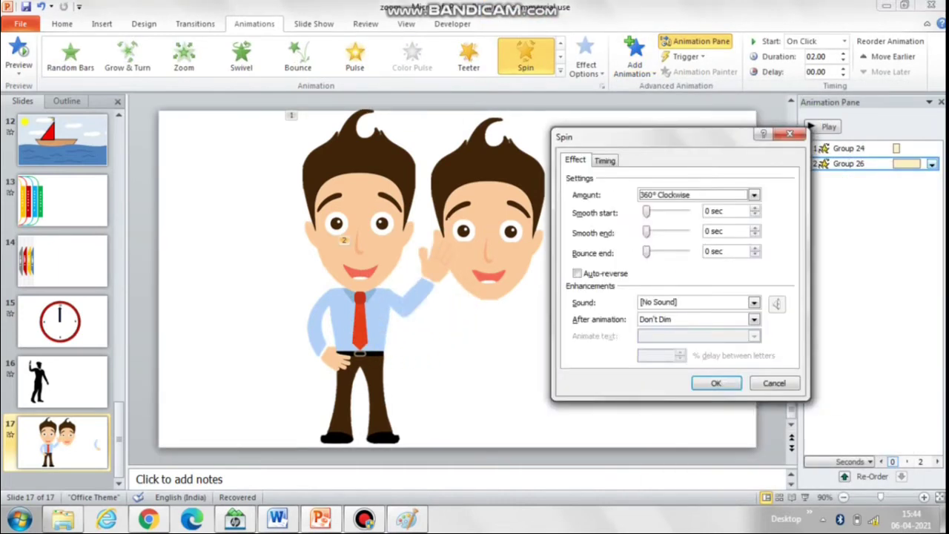
left_click(578, 274)
left_click(754, 195)
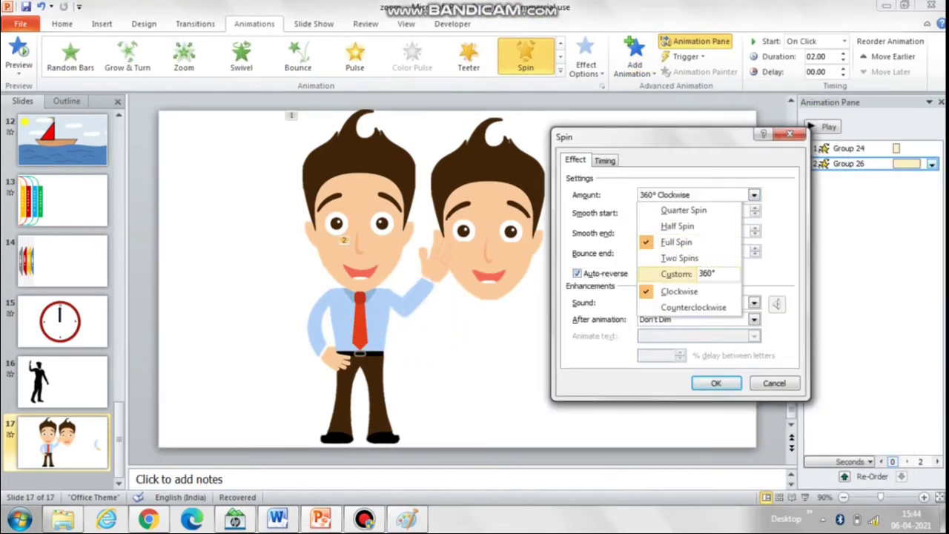
left_click(708, 274)
type("10")
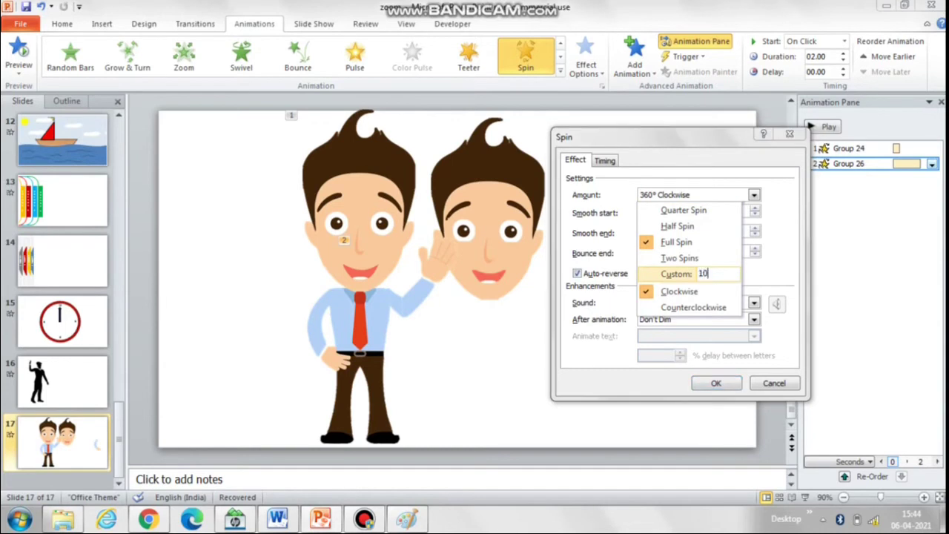
key("Return")
left_click(754, 196)
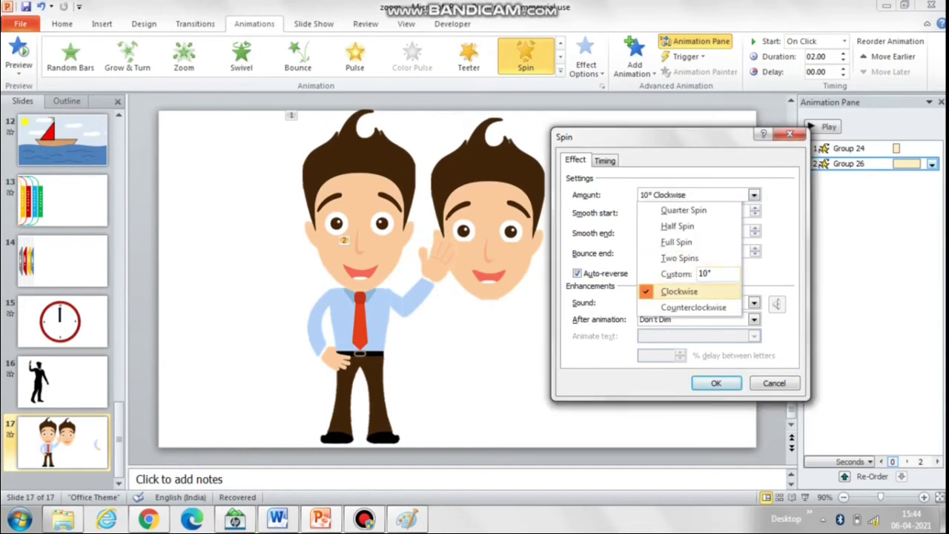
left_click(694, 307)
left_click(717, 384)
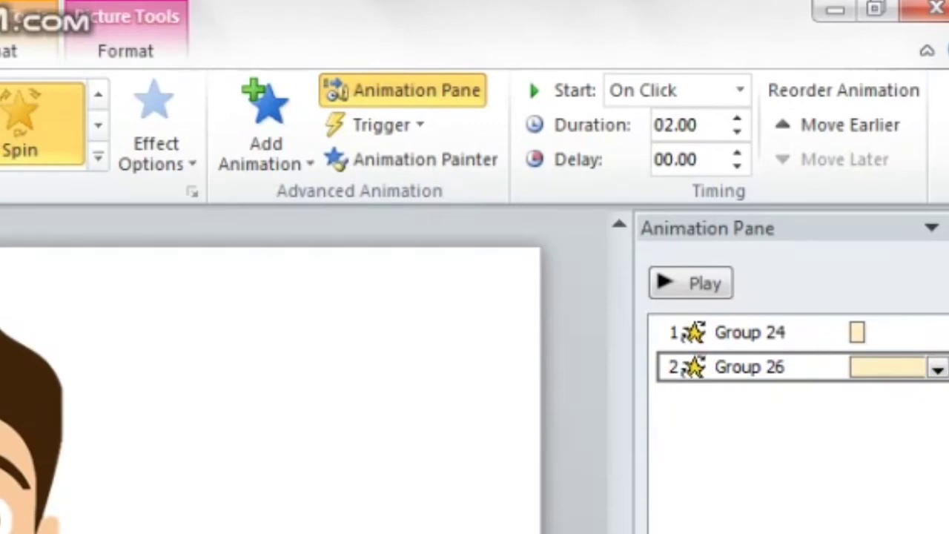
Shorten the forearm group's spin to 0.25 seconds and set it to start With Previous
left_click(737, 130)
left_click(738, 131)
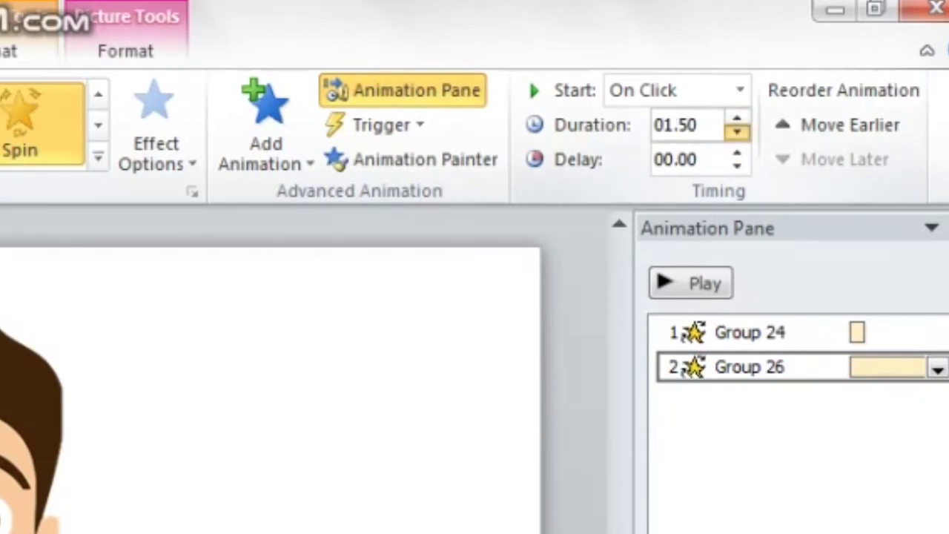
left_click(737, 131)
left_click(738, 131)
left_click(737, 130)
left_click(737, 130)
left_click(737, 130)
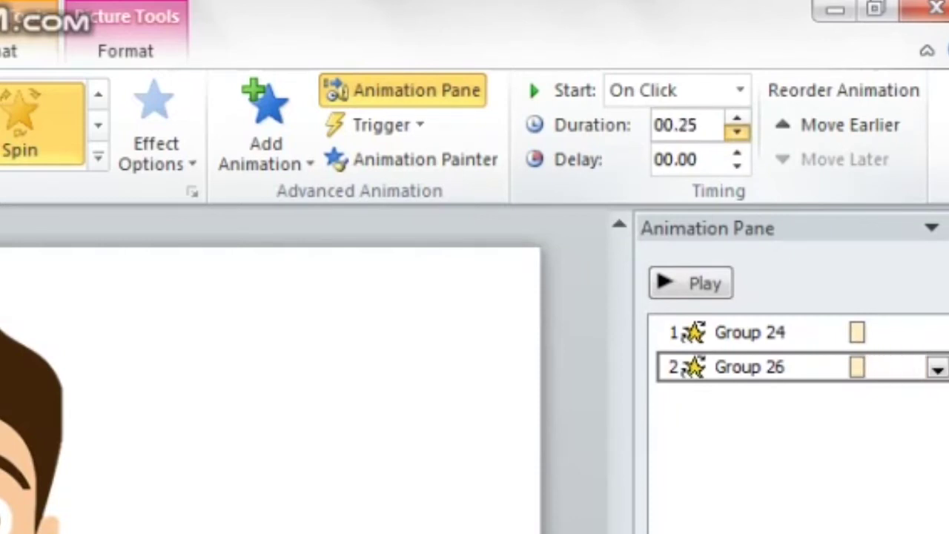
left_click(740, 90)
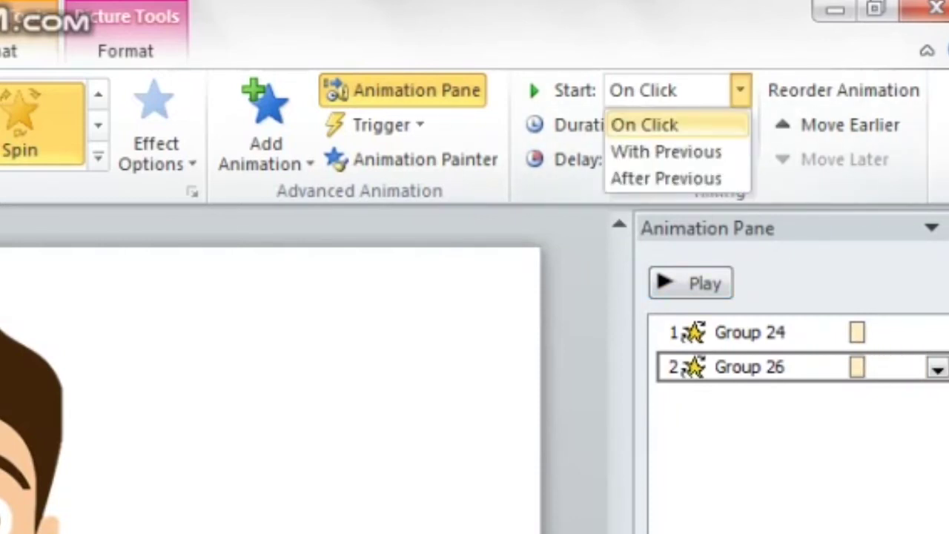
left_click(667, 152)
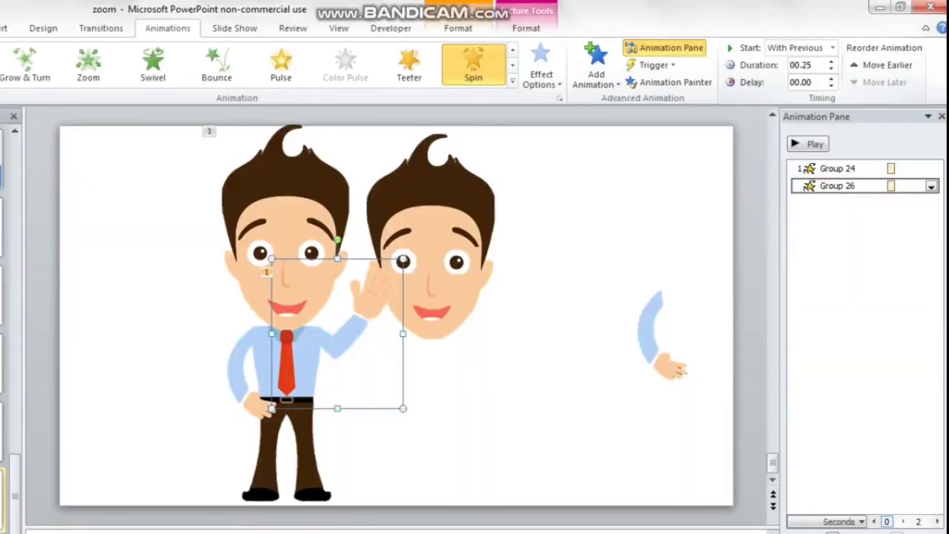
Add a Disappear exit animation to the standing man's head group
left_click(691, 283)
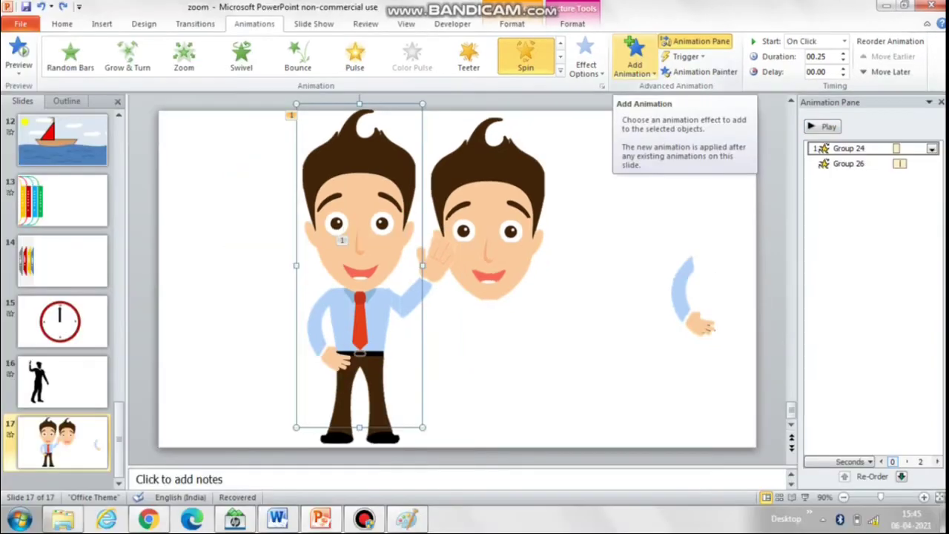
left_click(595, 68)
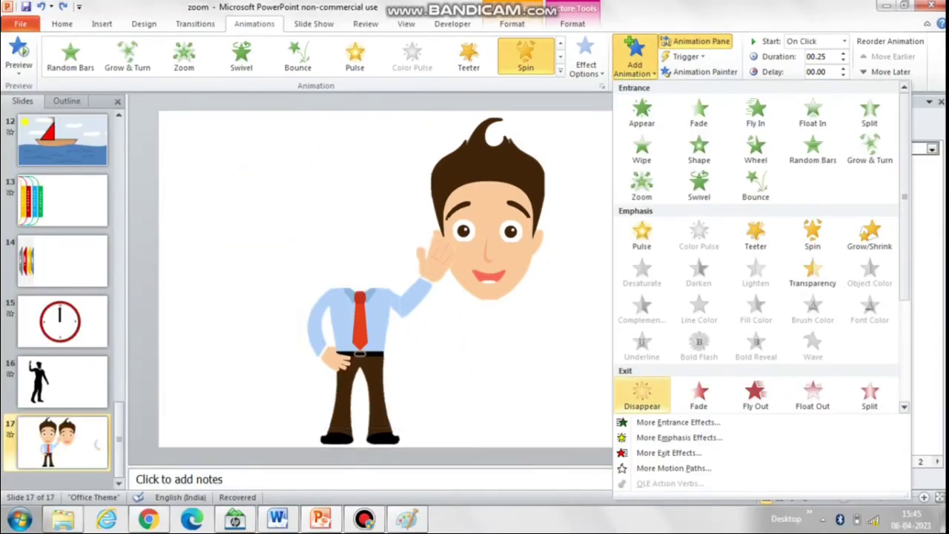
left_click(643, 395)
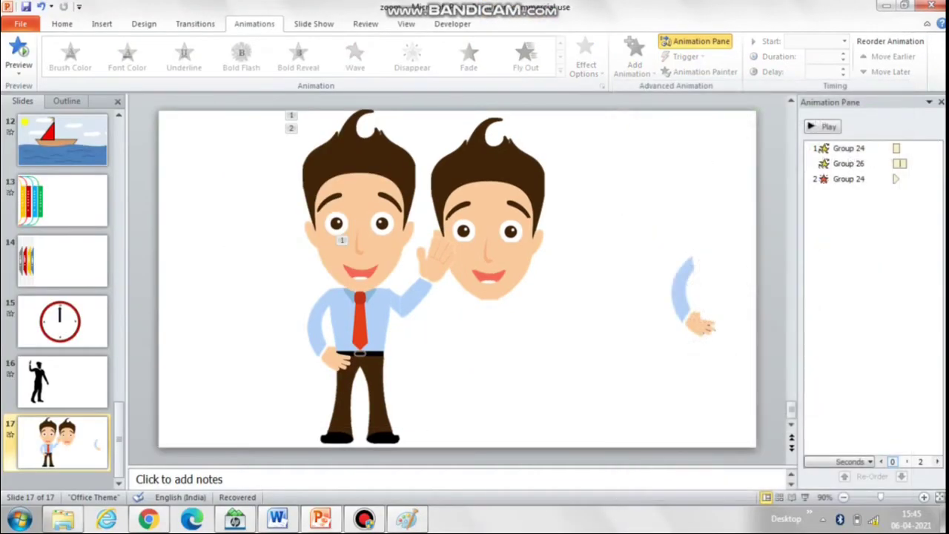
Select the duplicate head together with its eyes and mouth and move it onto the standing man's head
left_click(489, 215)
left_click_drag(578, 336, 423, 97)
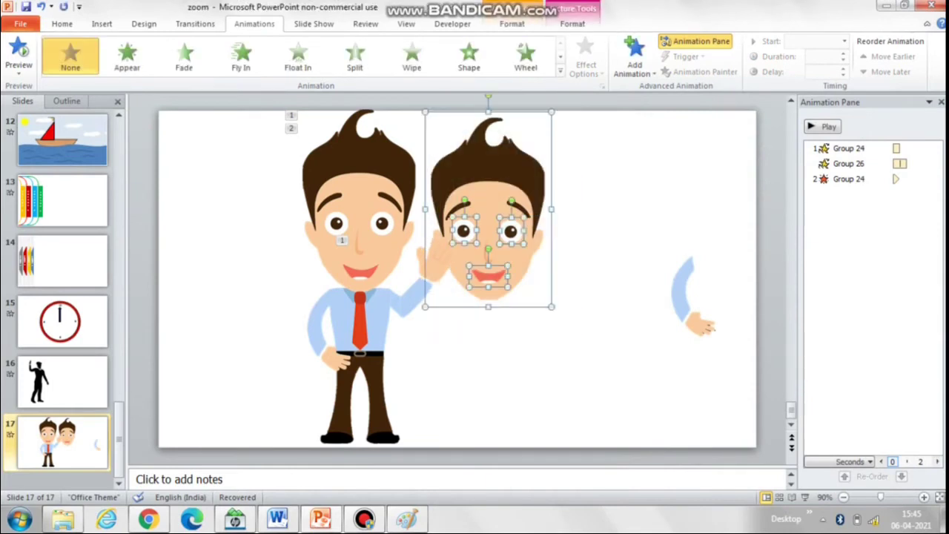
key("ctrl+v")
key("ctrl+z")
key("Left")
key("Left")
key("Left")
key("Left")
key("Left")
key("Left")
key("Left")
key("Left")
key("Left")
key("Left")
key("Left")
key("Left")
key("Left")
key("Left")
key("Left")
key("Left")
key("Left")
key("Left")
key("Left")
key("Left")
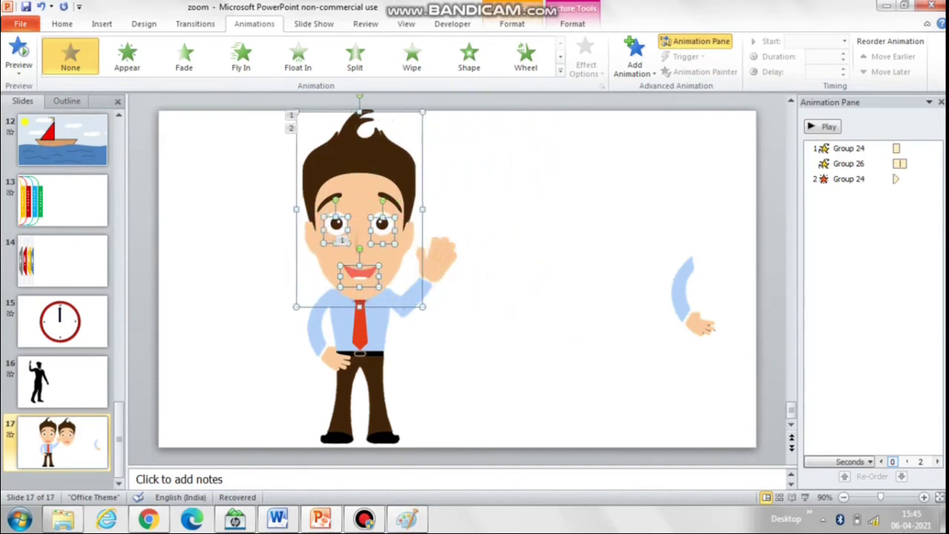
Align the duplicate head exactly over the original one and add an Appear entrance animation to all its parts
key("Right")
key("Right")
key("Up")
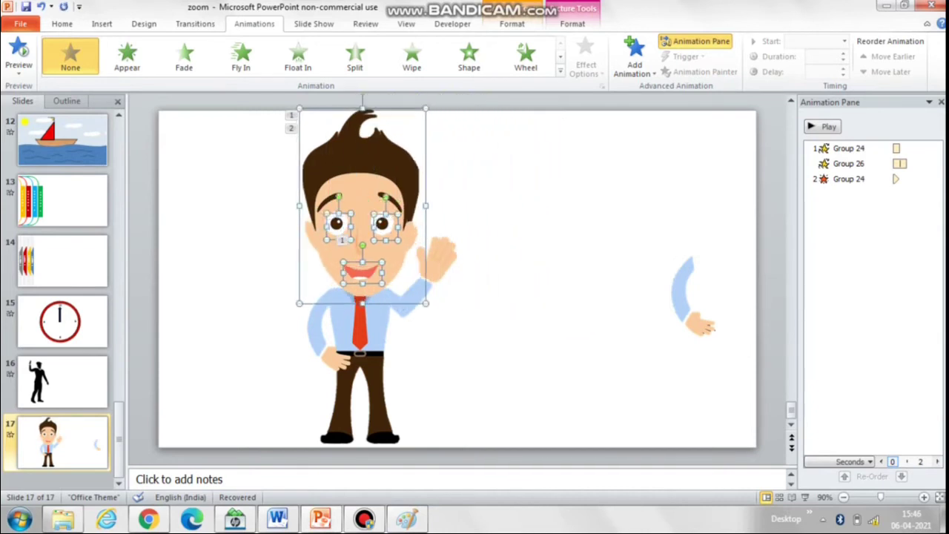
key("Left")
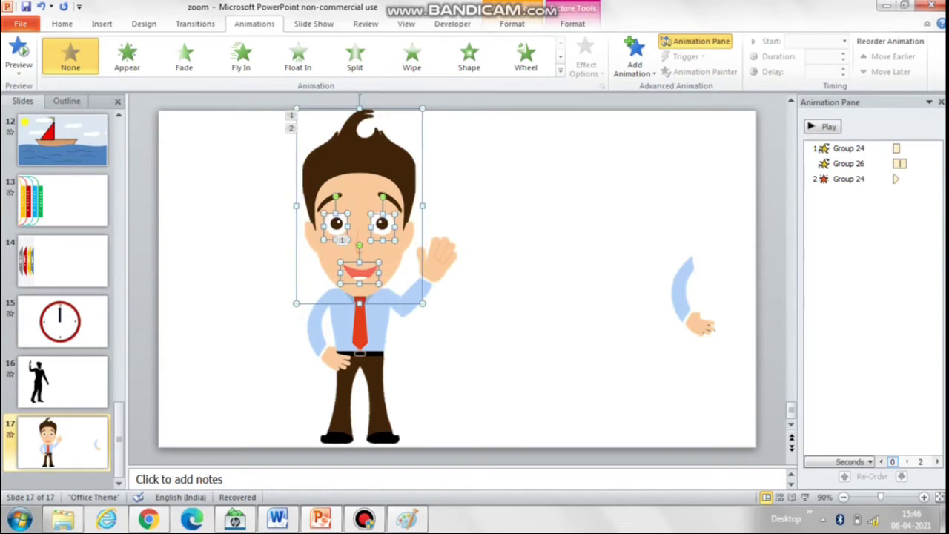
key("Up")
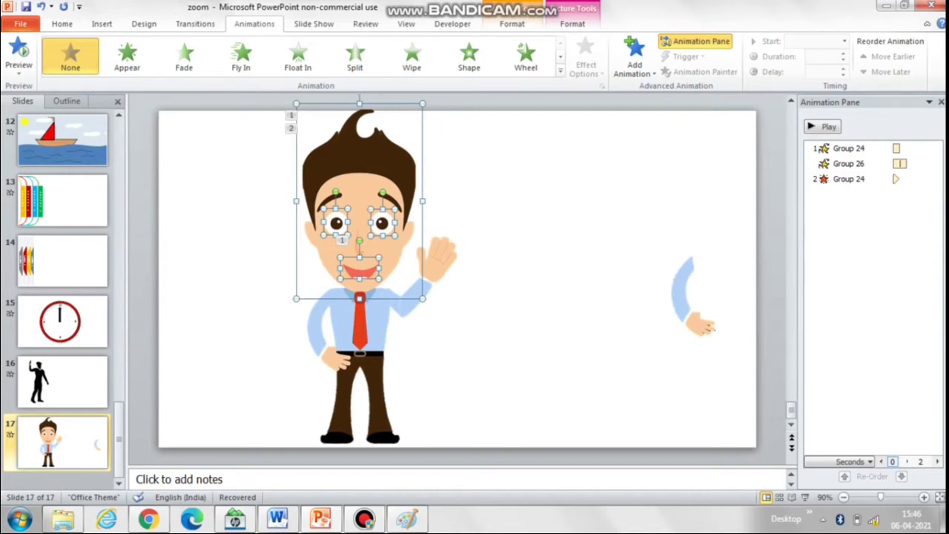
left_click(634, 56)
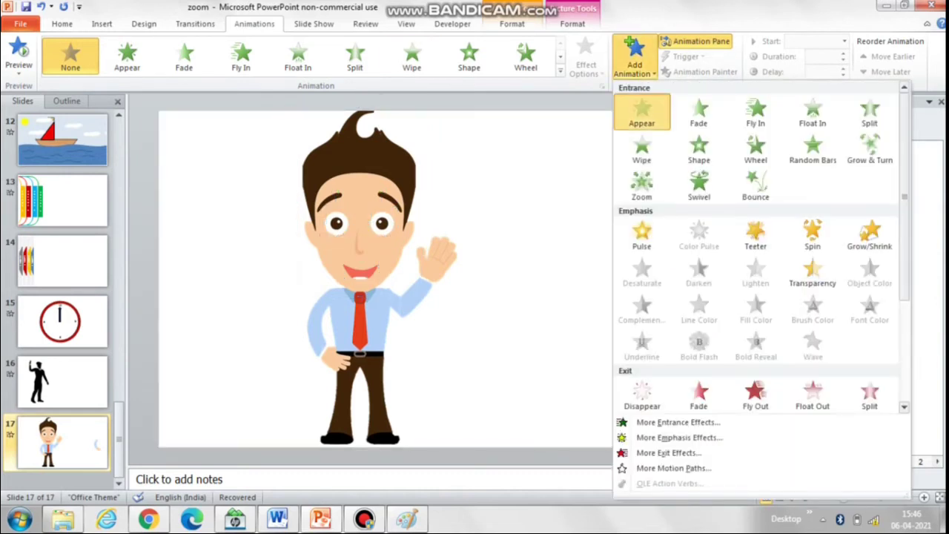
left_click(642, 113)
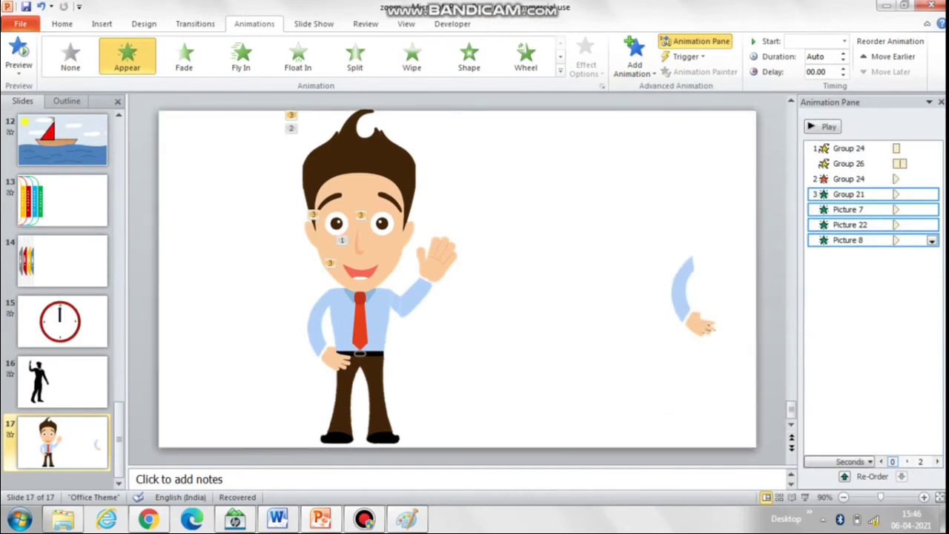
Add a Disappear exit animation to the raised forearm group and its upper arm, and return the group to the elbow
left_click_drag(436, 264, 528, 330)
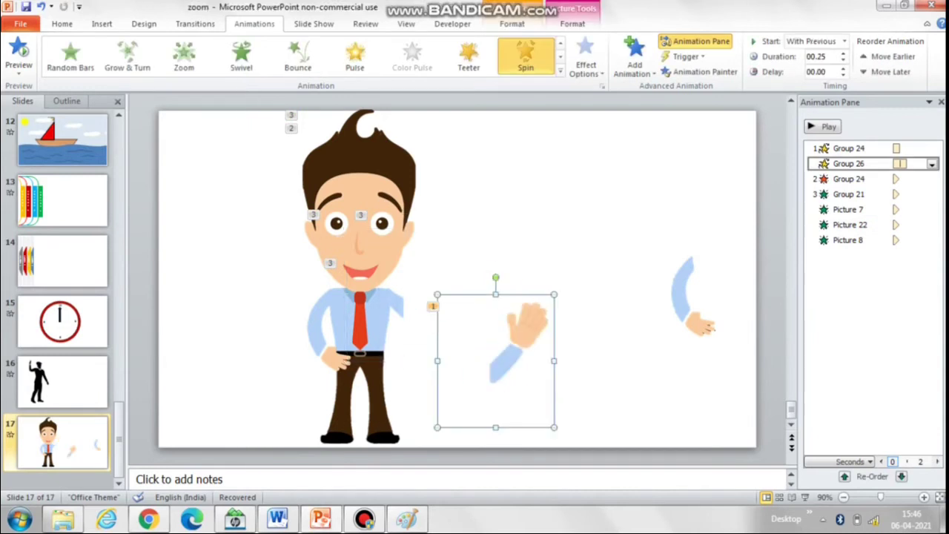
left_click(373, 328)
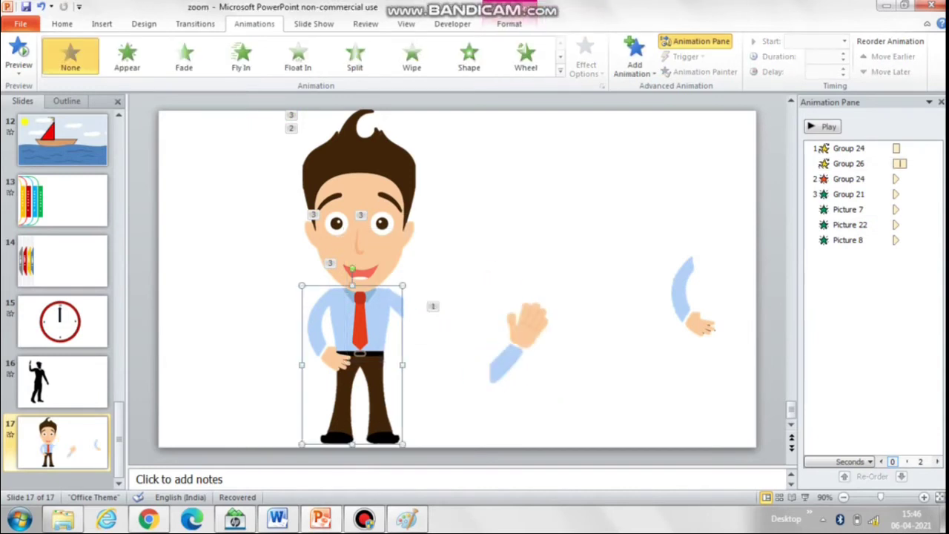
left_click(396, 303)
left_click(512, 358, "ctrl")
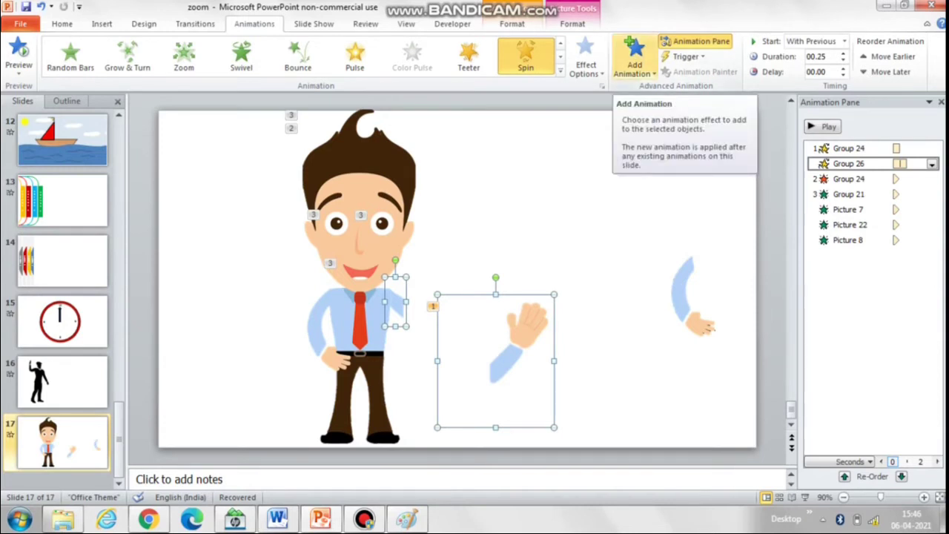
left_click(634, 59)
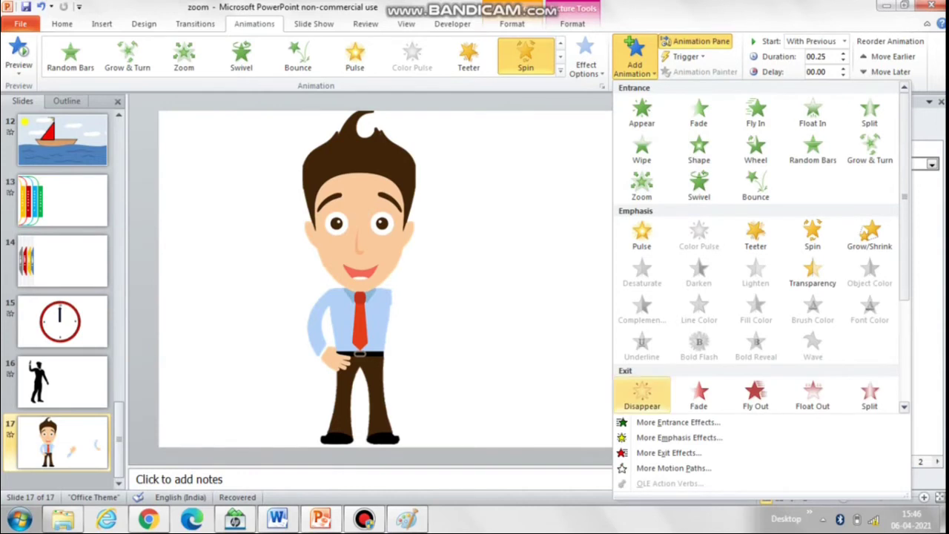
left_click(642, 395)
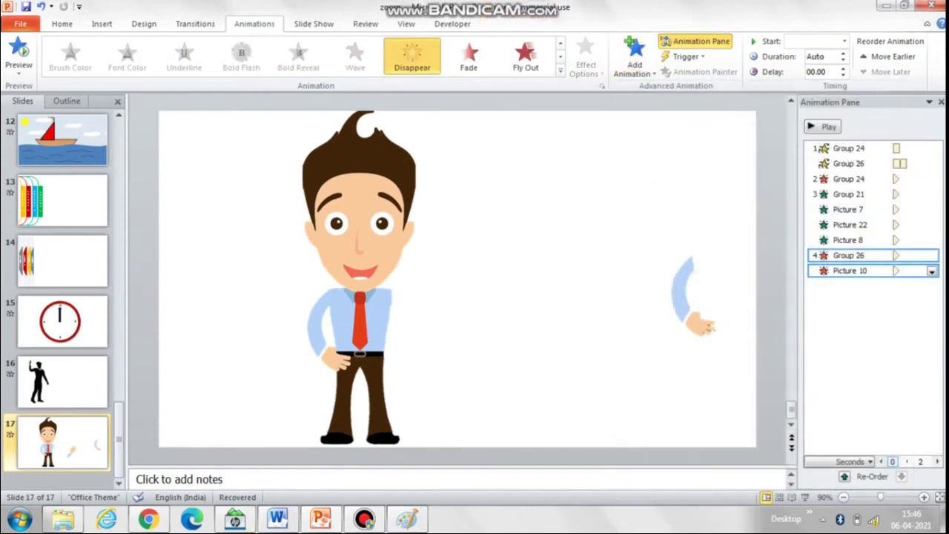
left_click_drag(523, 338, 439, 269)
left_click_drag(519, 330, 430, 265)
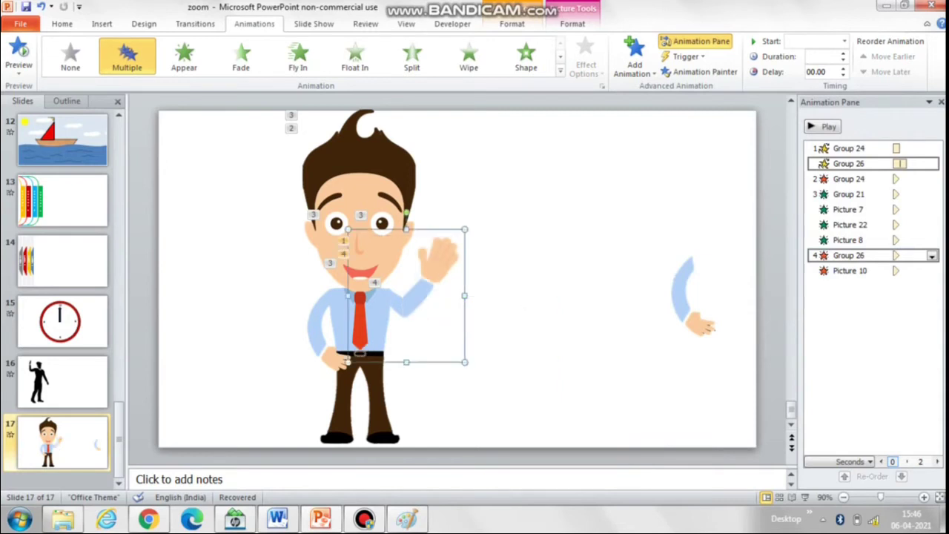
Move the spare bent arm closer to the man and flip it horizontally
left_click(694, 312)
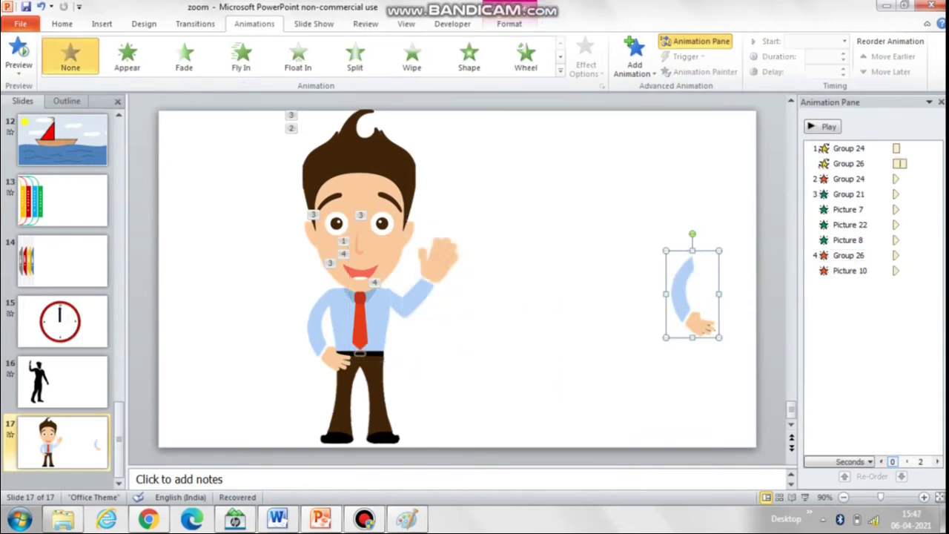
left_click_drag(694, 311, 535, 364)
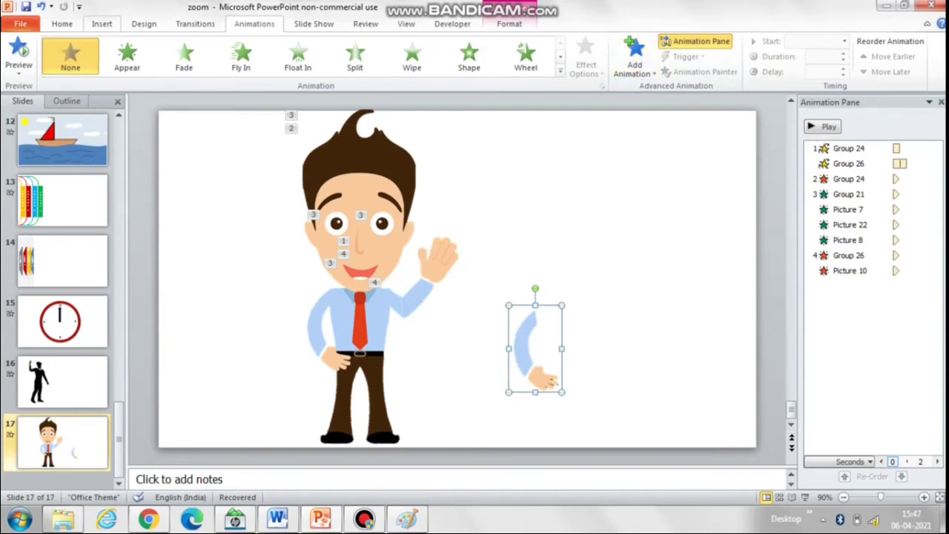
left_click(62, 23)
left_click(684, 55)
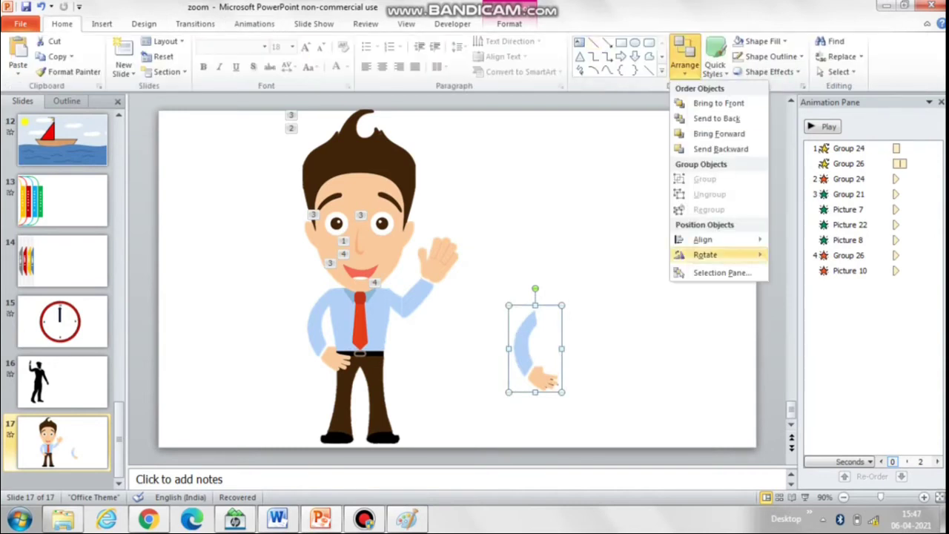
mouse_move(705, 255)
left_click(817, 306)
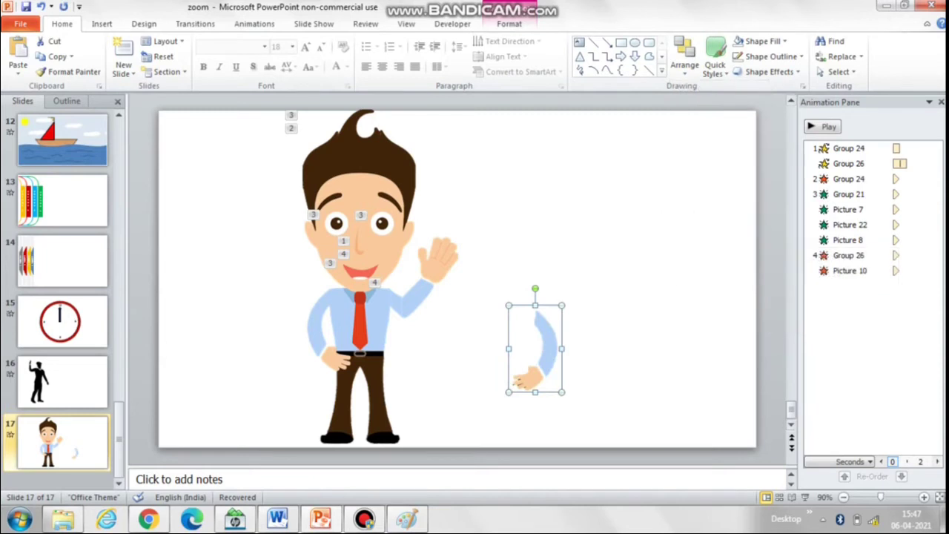
Place the flipped arm at the shoulder on the waving side and bring it forward so its hand covers the hip
left_click_drag(534, 347, 387, 330)
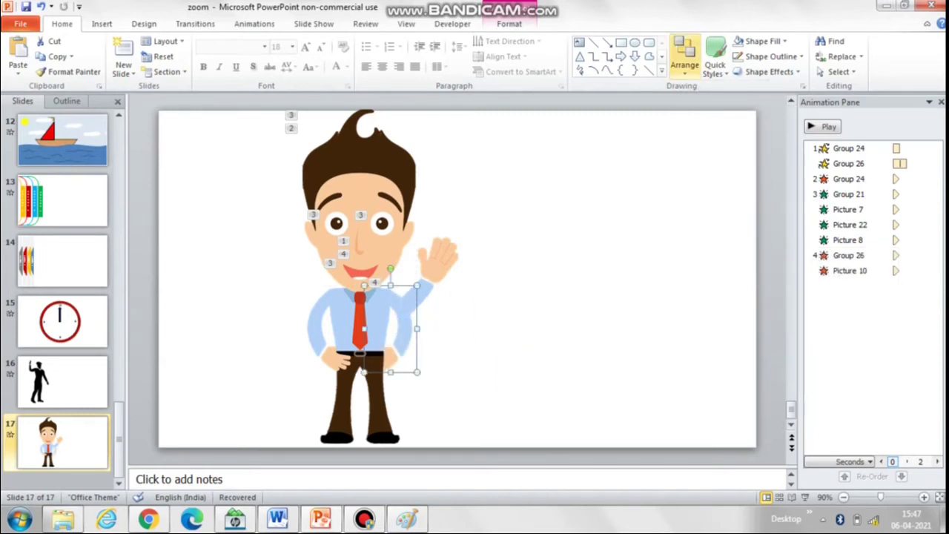
left_click(684, 65)
left_click(712, 133)
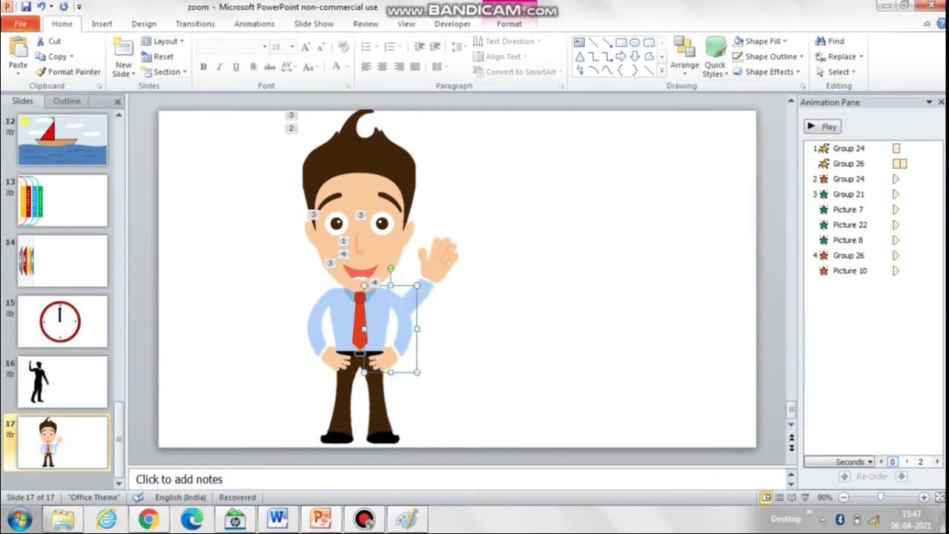
Add an Appear entrance animation to the flipped arm resting on the hip
left_click(254, 23)
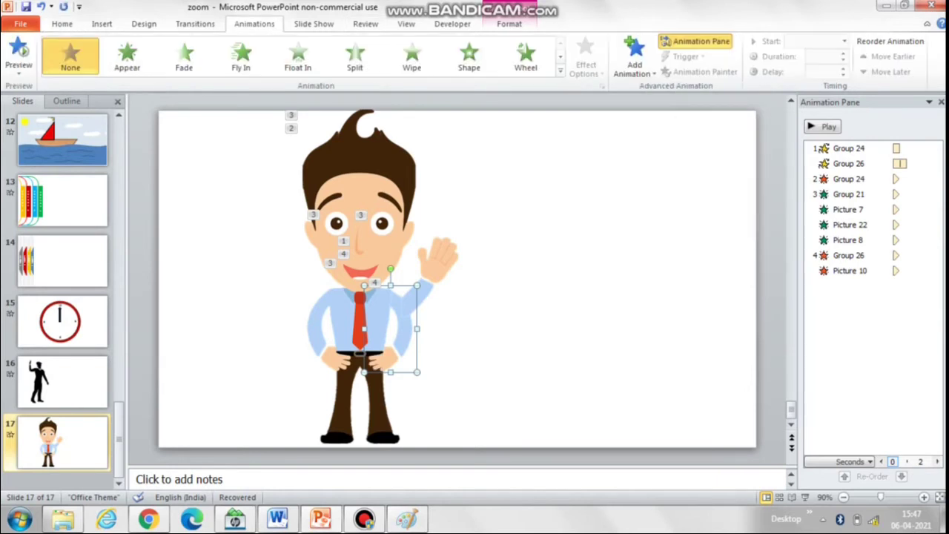
left_click(634, 59)
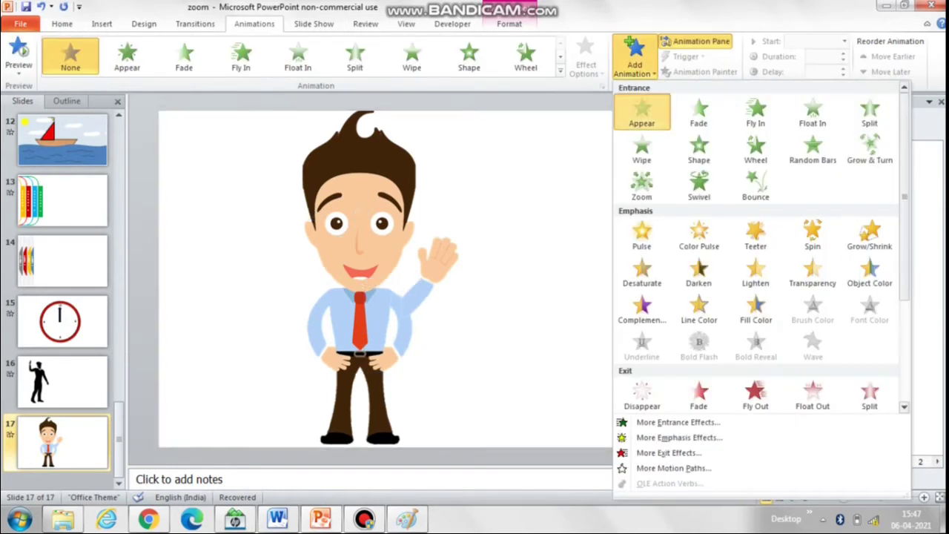
left_click(642, 113)
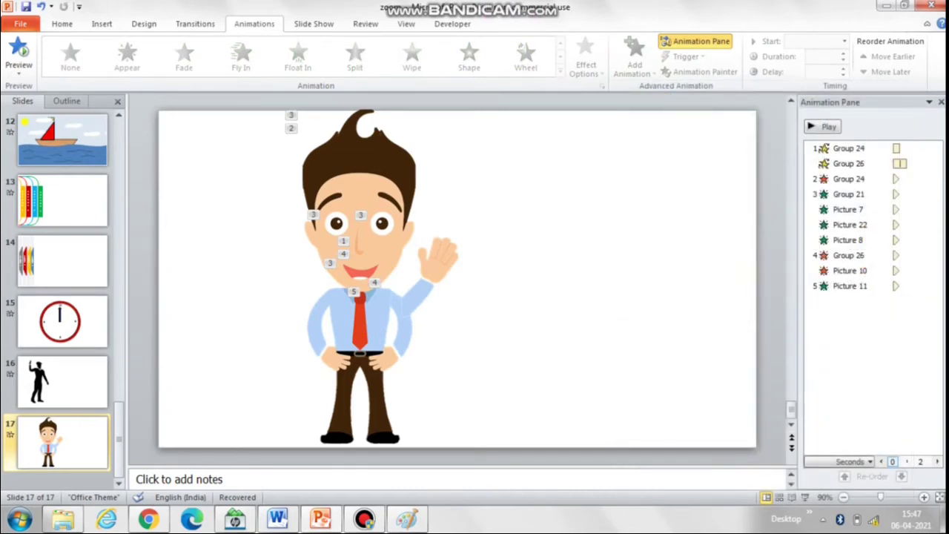
left_click(849, 194)
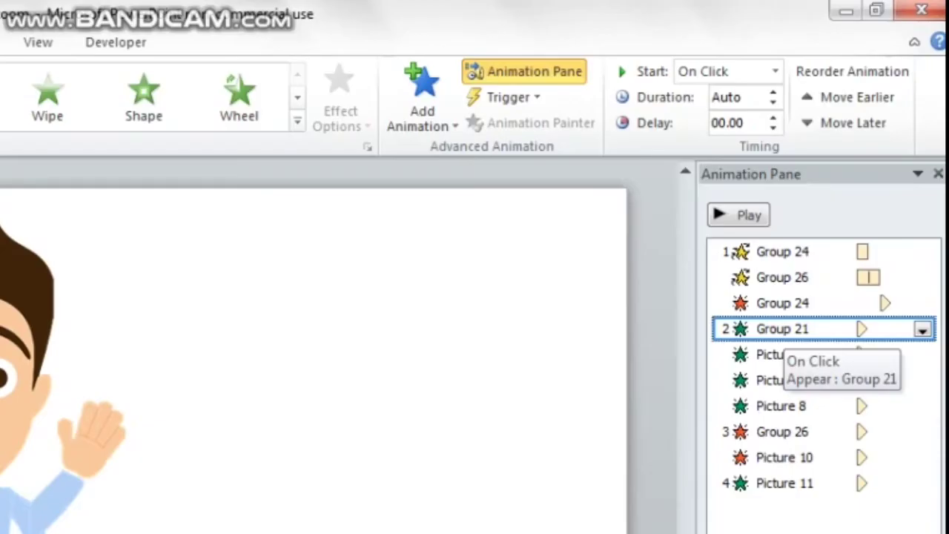
key("shift+Down")
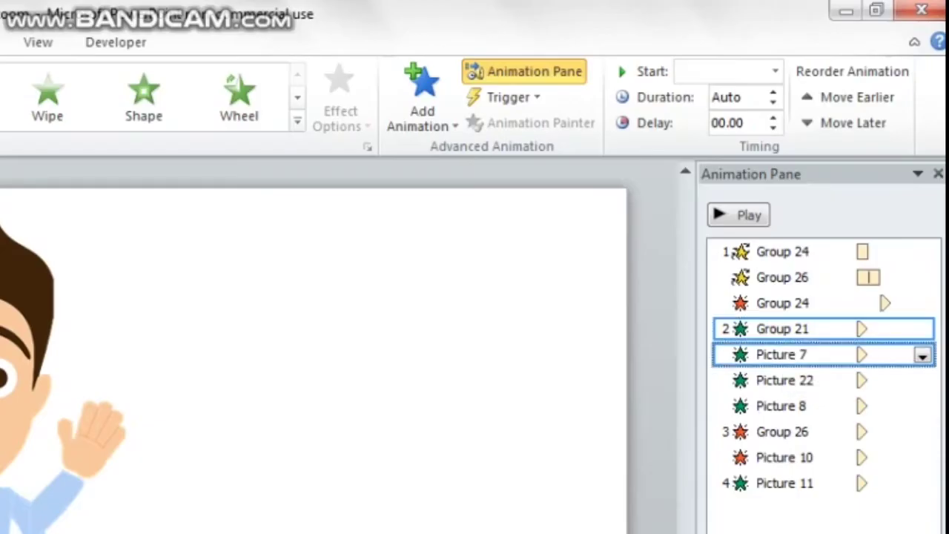
key("shift+Down")
key("shift+Down")
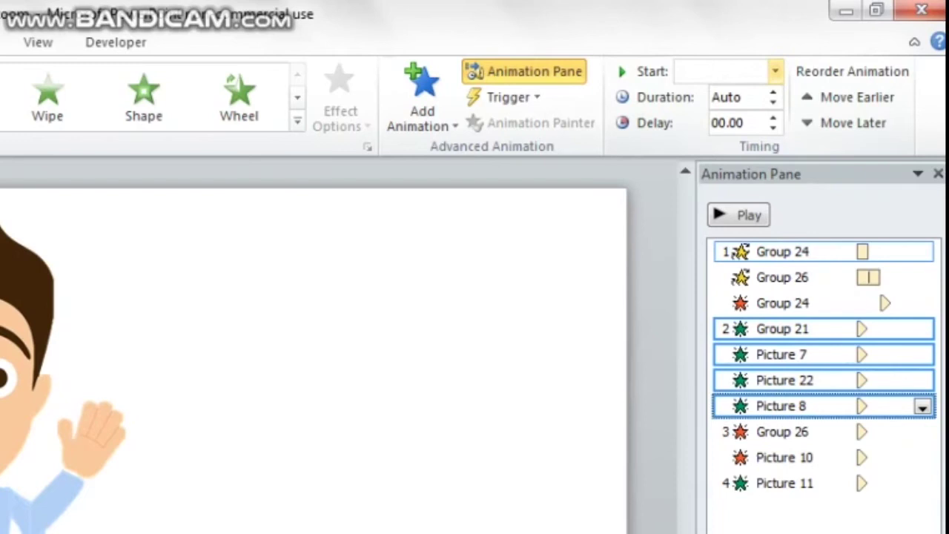
left_click(775, 72)
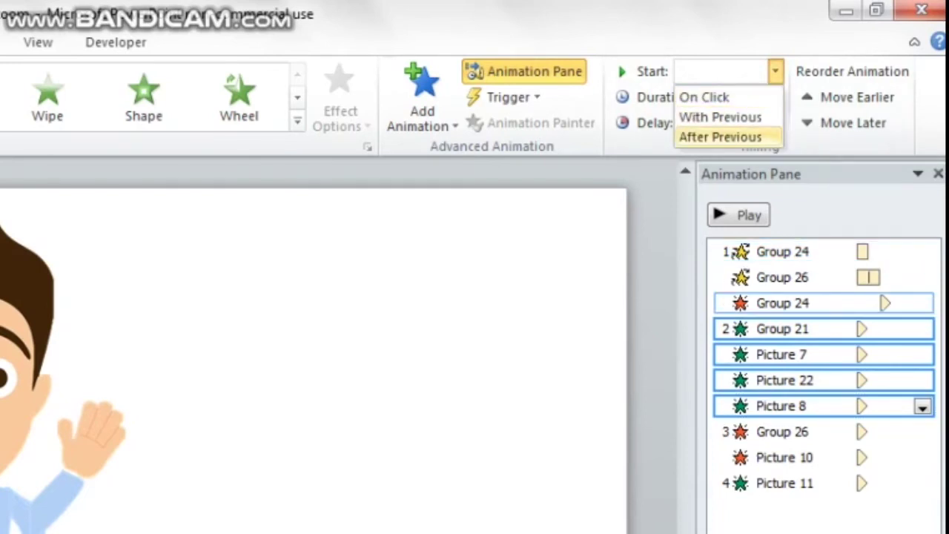
left_click(783, 328)
Set the duplicate head's Appear animation (Group 21) to start After Previous
left_click(784, 329)
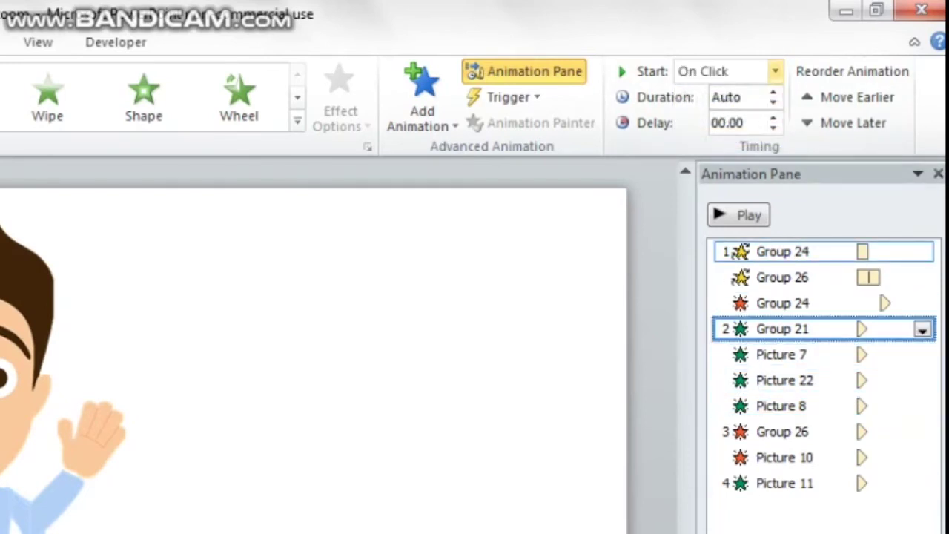
left_click(775, 71)
left_click(721, 135)
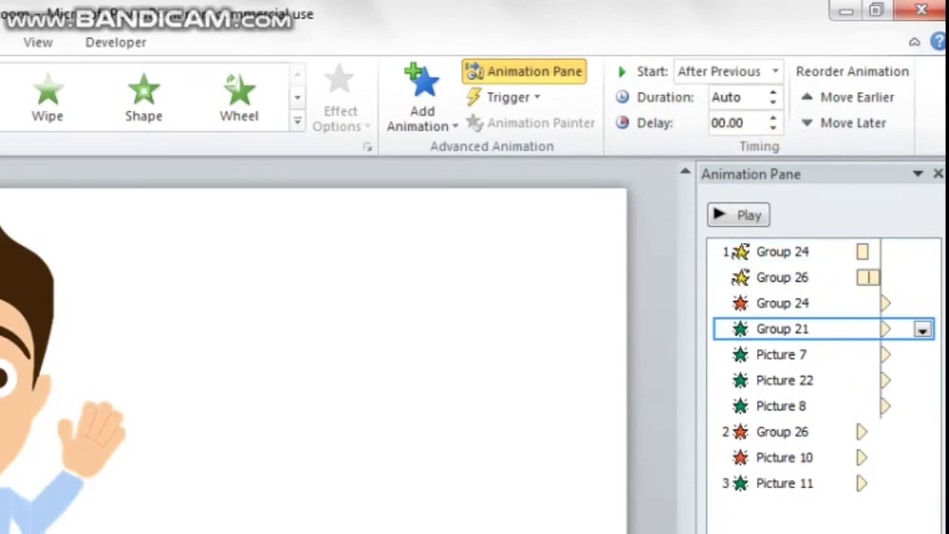
Set the raised forearm group's Disappear animation (Group 26) to start After Previous
left_click(782, 355)
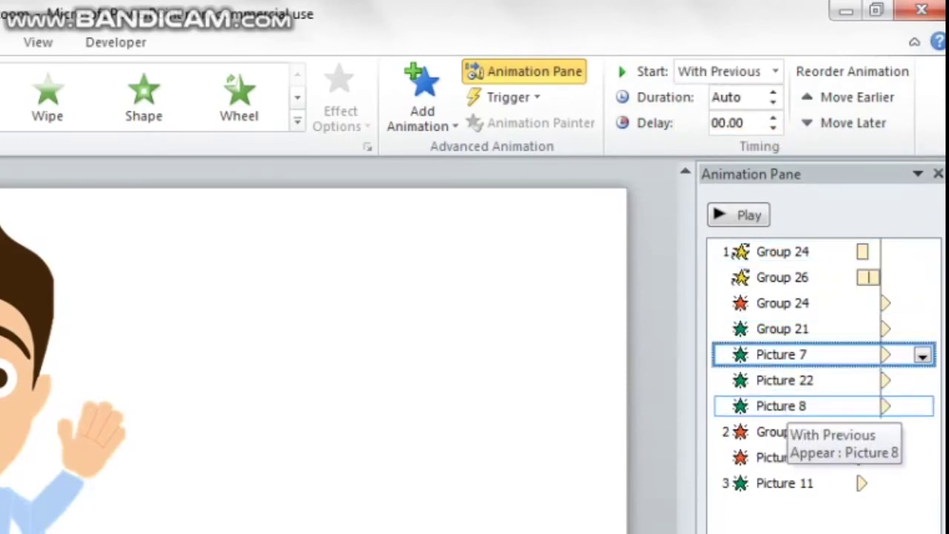
left_click(783, 433)
left_click(776, 71)
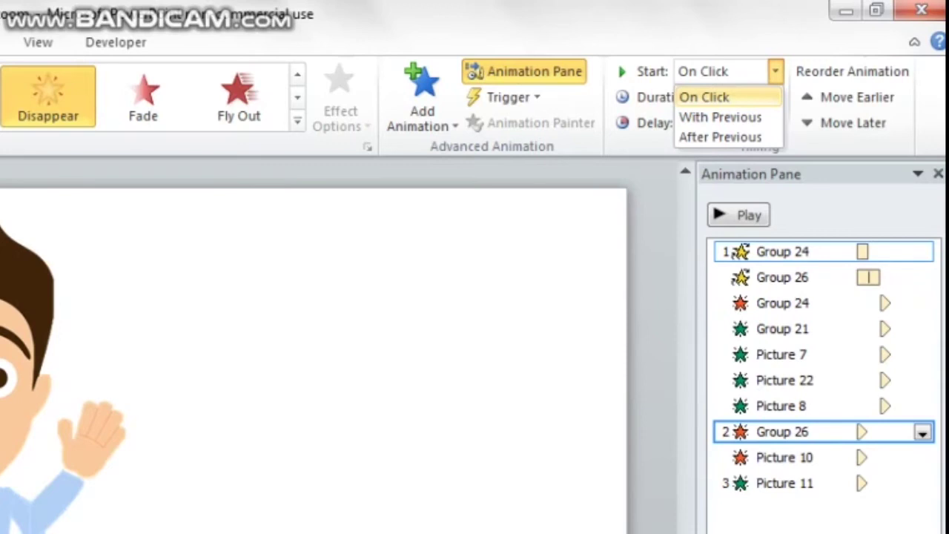
key("Down")
key("Down")
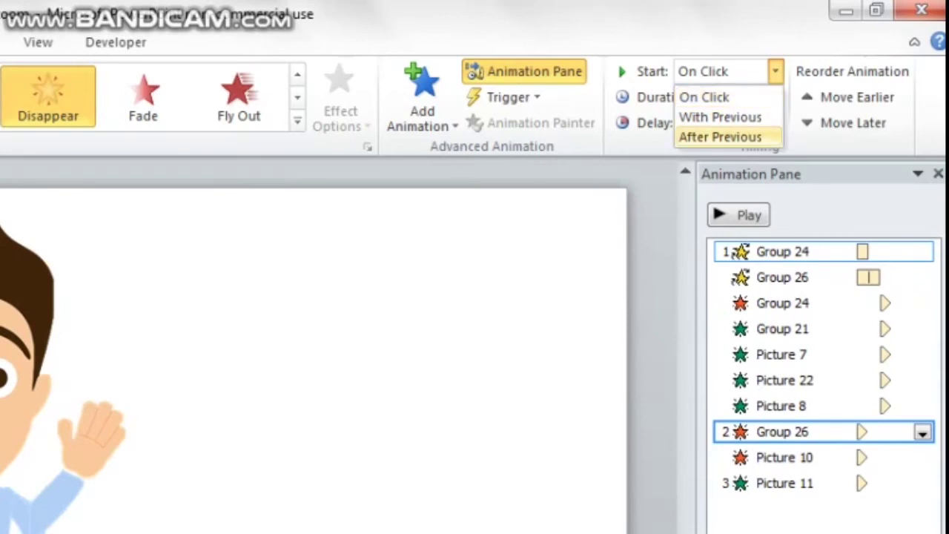
left_click(721, 138)
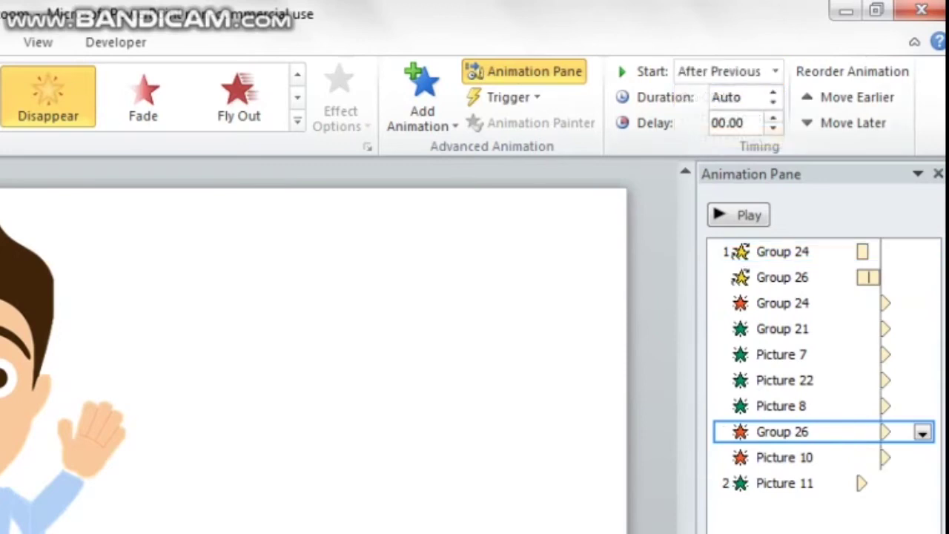
Set the flipped arm's Appear animation (Picture 11) to start After Previous
left_click(785, 457)
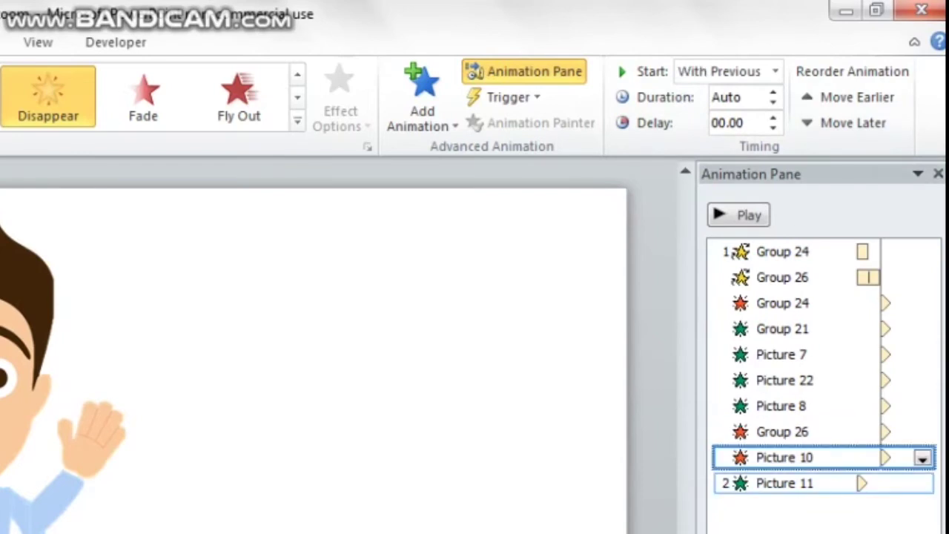
left_click(801, 483)
left_click(775, 71)
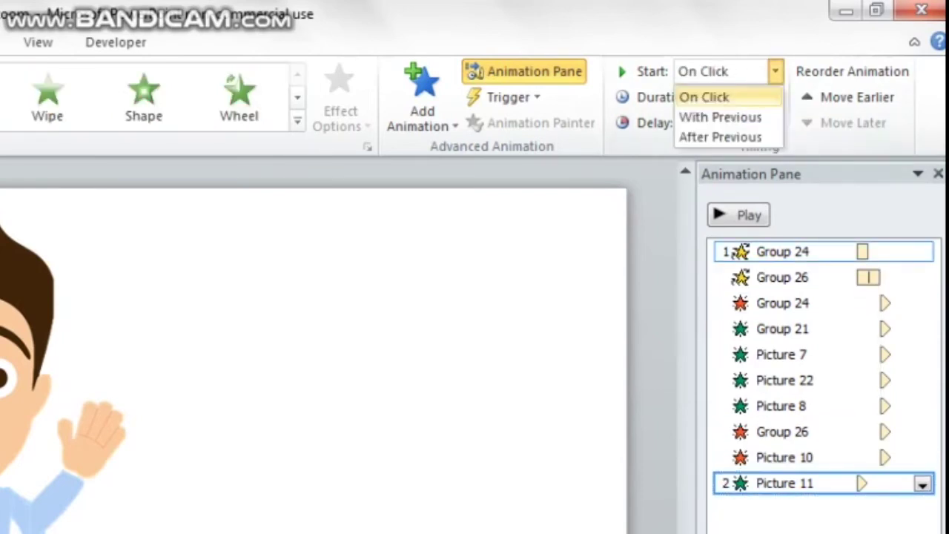
key("Down")
key("Down")
key("Return")
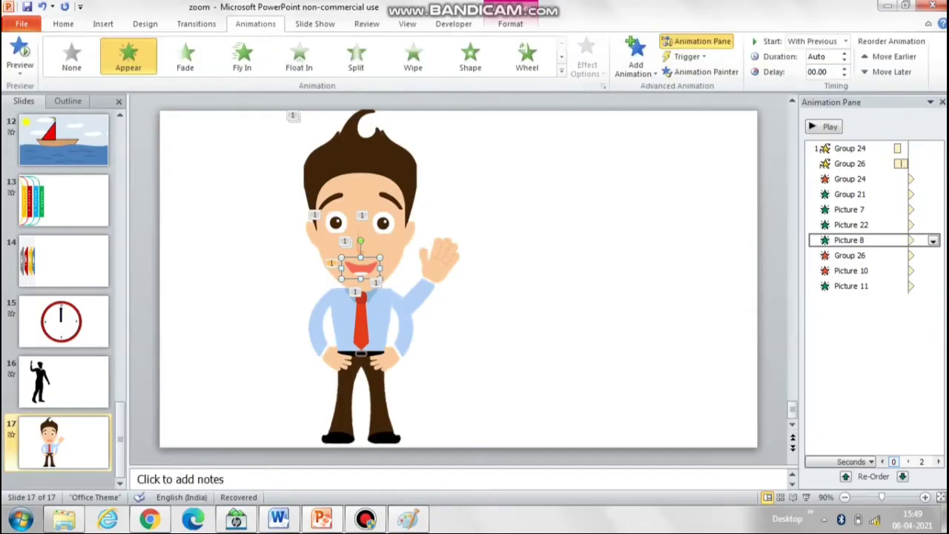
Add a Grow/Shrink emphasis animation to the mouth (Picture 8) with auto-reverse on and vertical-only scaling
left_click(422, 100)
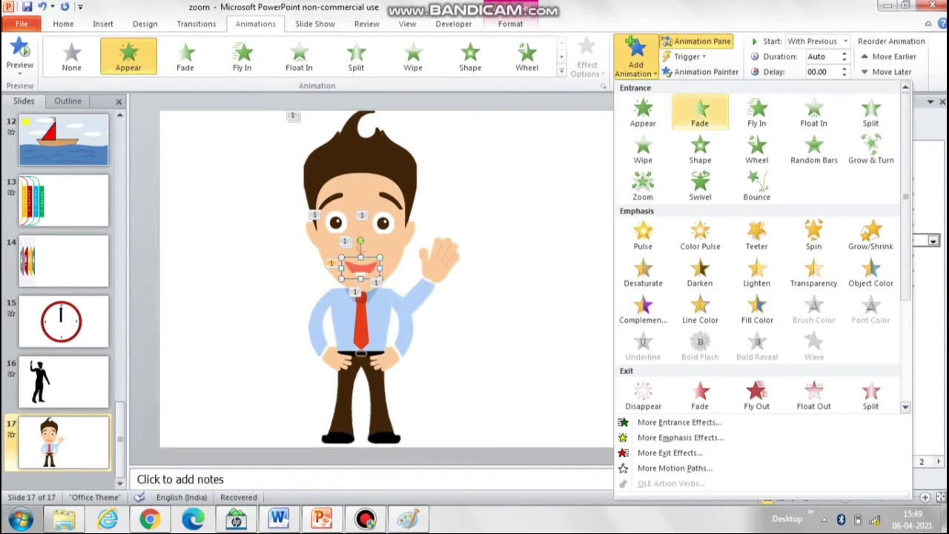
left_click(871, 232)
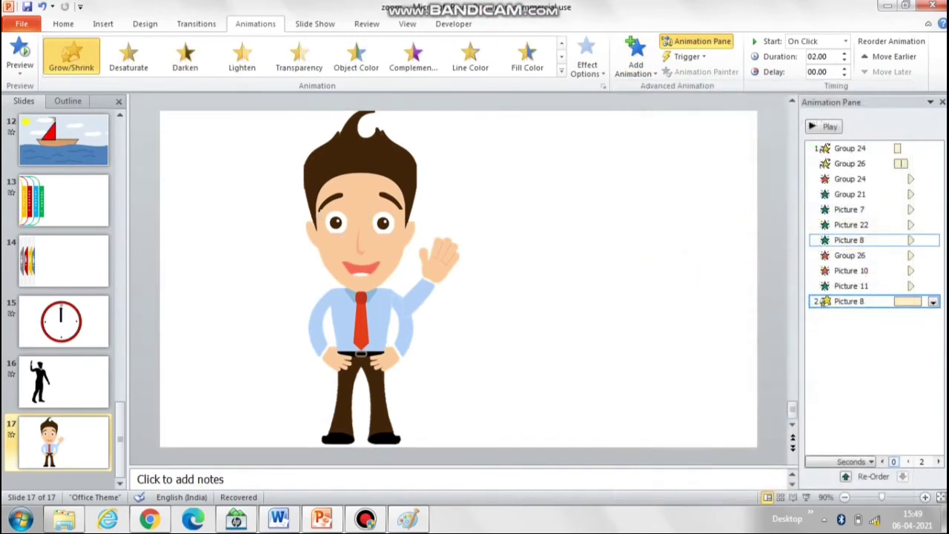
left_click(933, 302)
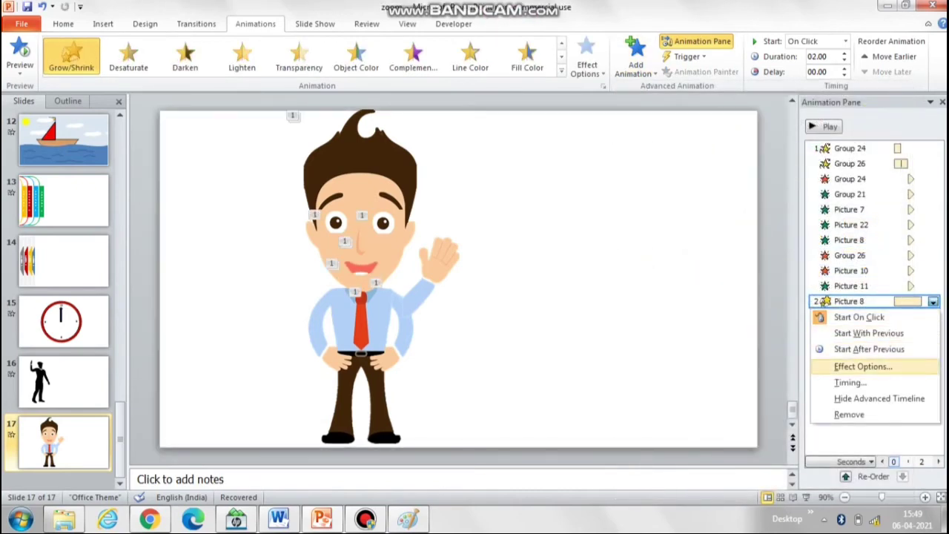
left_click(860, 367)
left_click(579, 273)
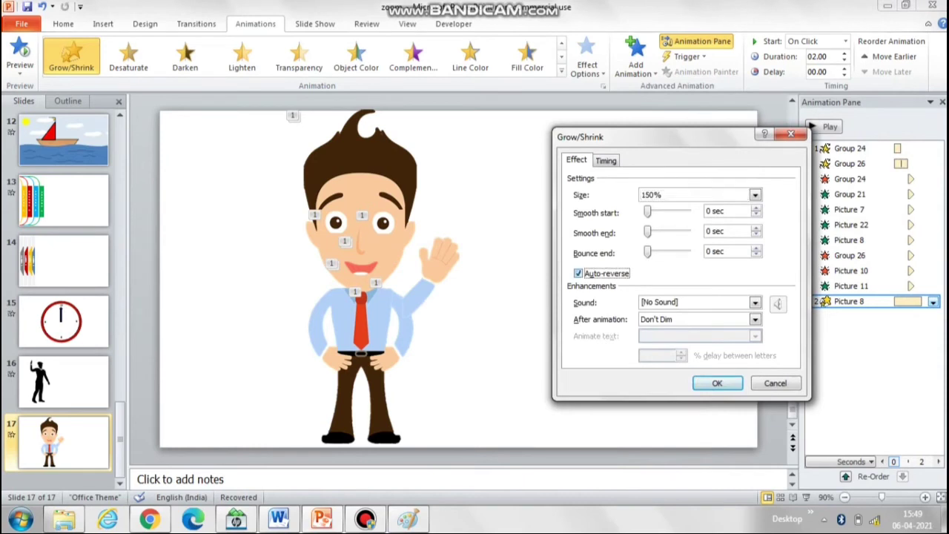
left_click(755, 194)
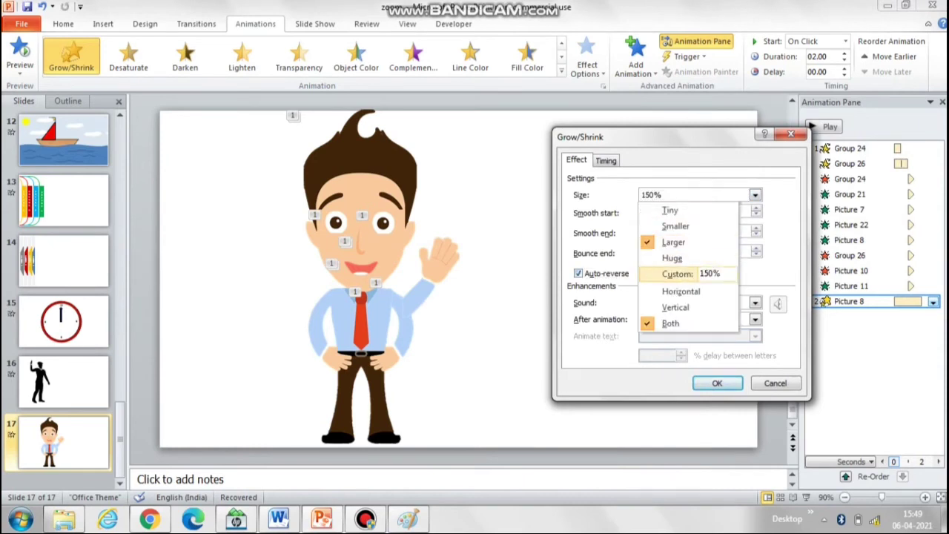
left_click(675, 308)
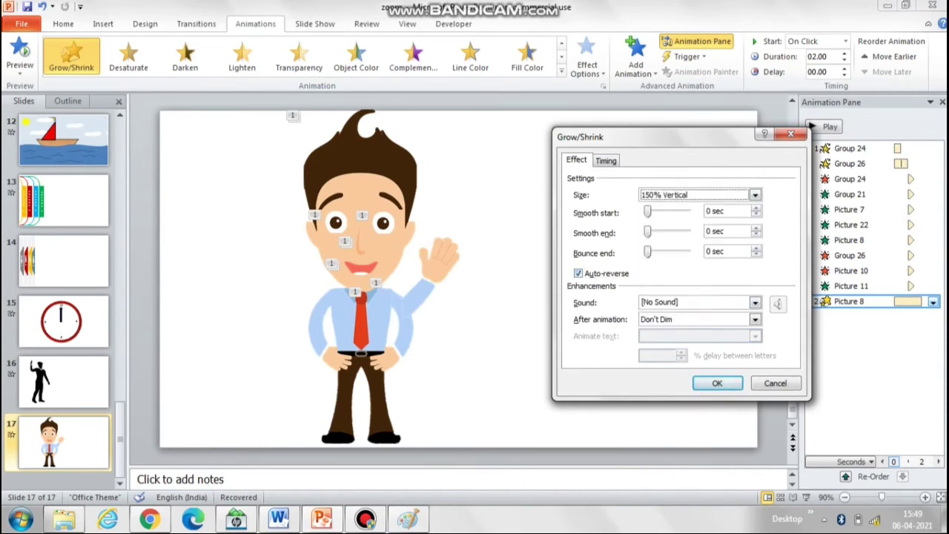
left_click(755, 194)
left_click(711, 274)
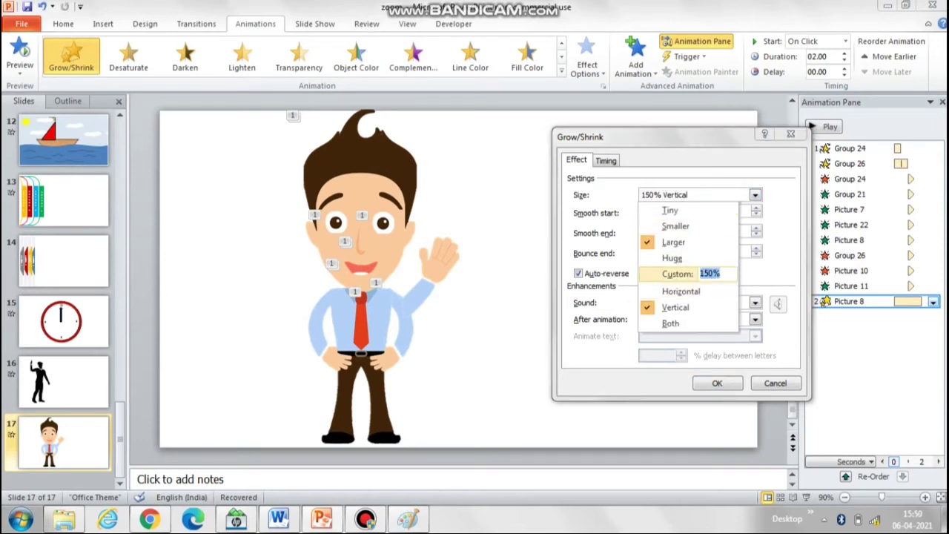
key("Return")
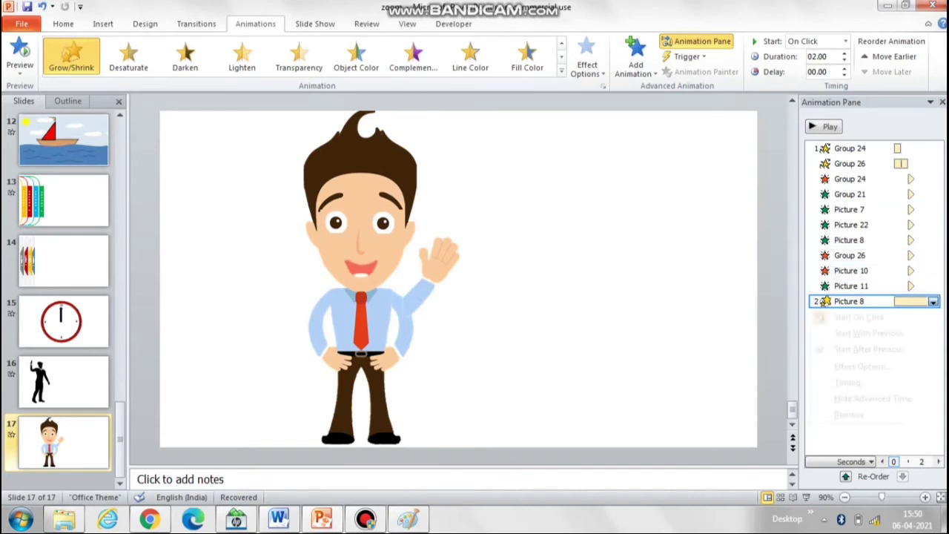
Set a custom size of 125% for the mouth's vertical Grow/Shrink effect
left_click(933, 301)
left_click(863, 367)
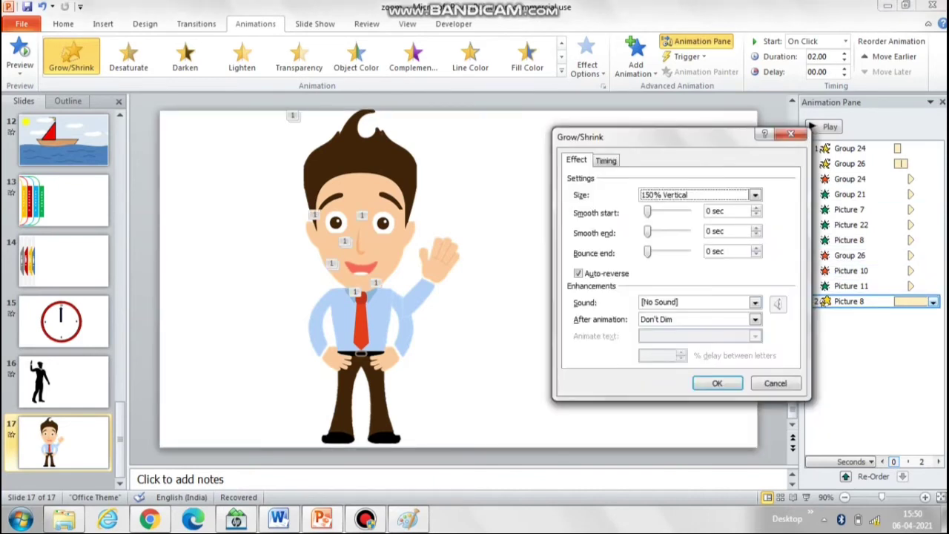
key("alt+Down")
key("Down")
key("Down")
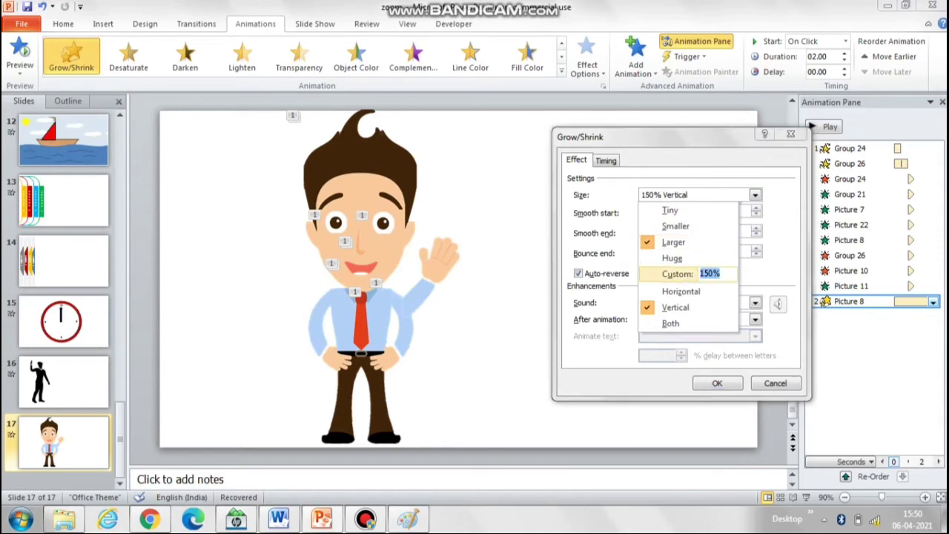
type("125")
key("Return")
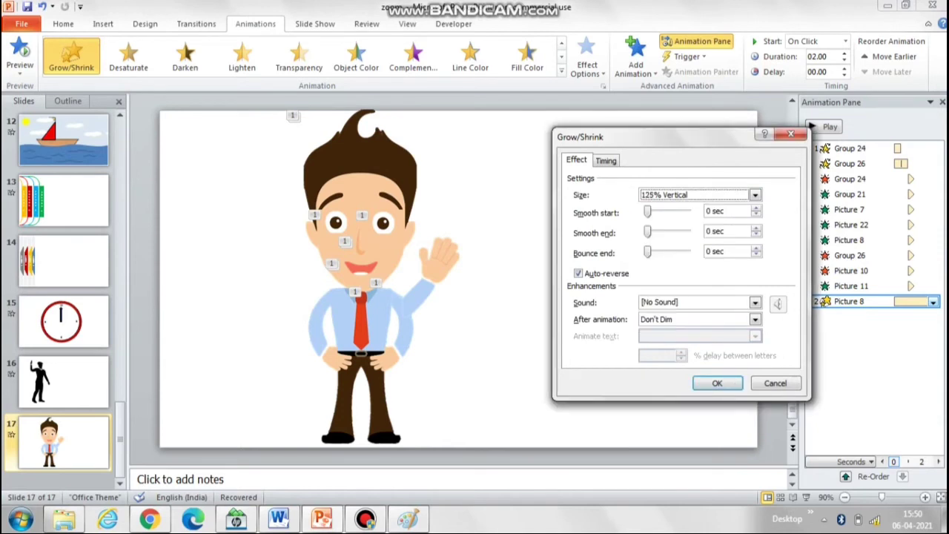
Set a repeat count for the mouth's Grow/Shrink effect and apply the effect settings
key("ctrl+Tab")
key("Tab")
key("Tab")
key("Tab")
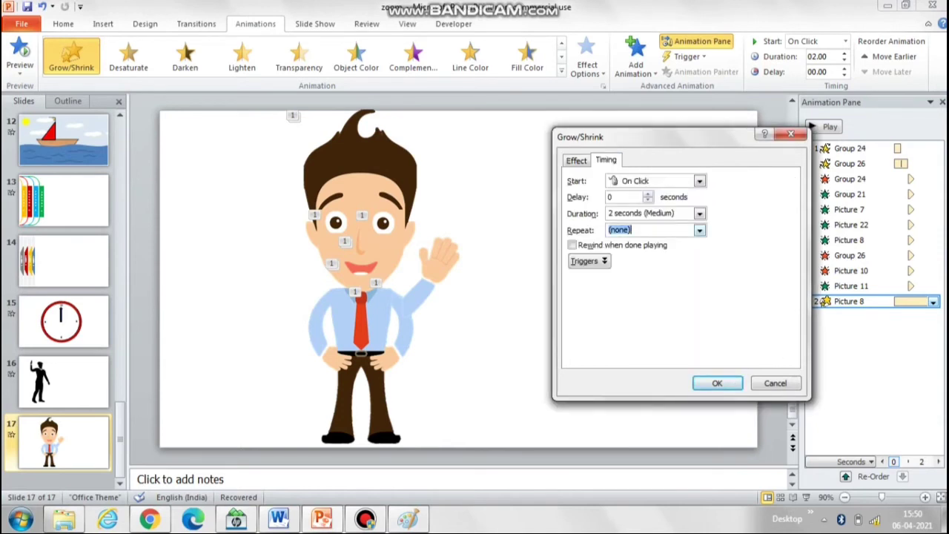
key("alt+Down")
key("Down")
key("Down")
key("Down")
key("Down")
key("Return")
key("Return")
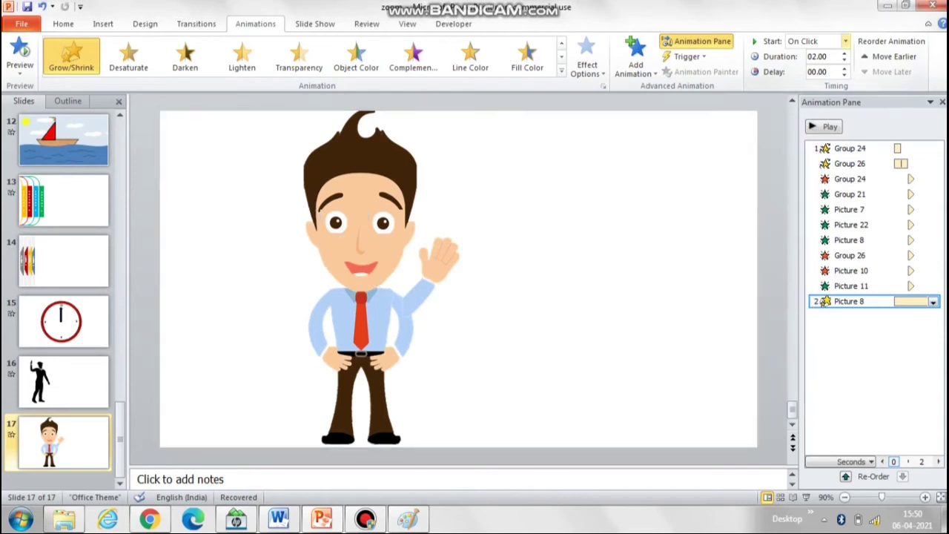
Set the mouth's Grow/Shrink animation to start After Previous with a duration of 0.25 seconds
left_click(845, 42)
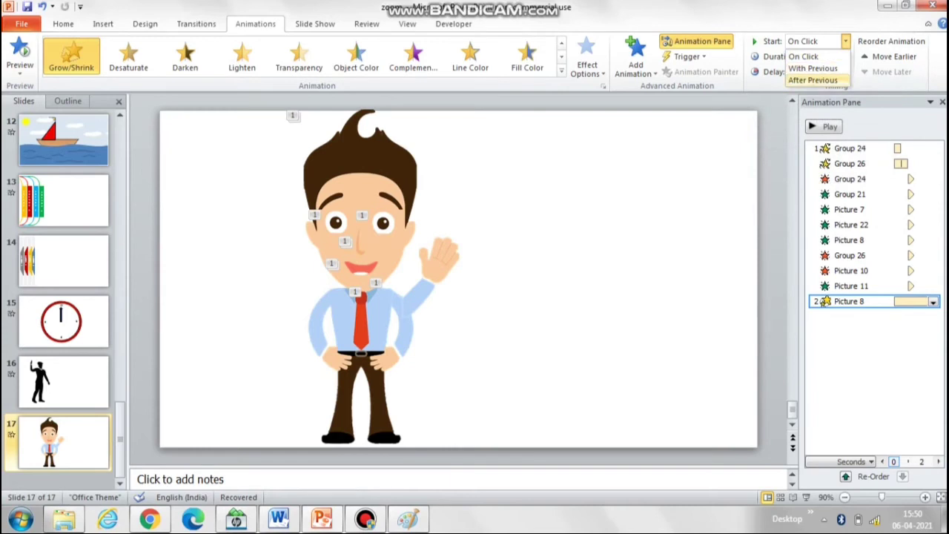
left_click(816, 80)
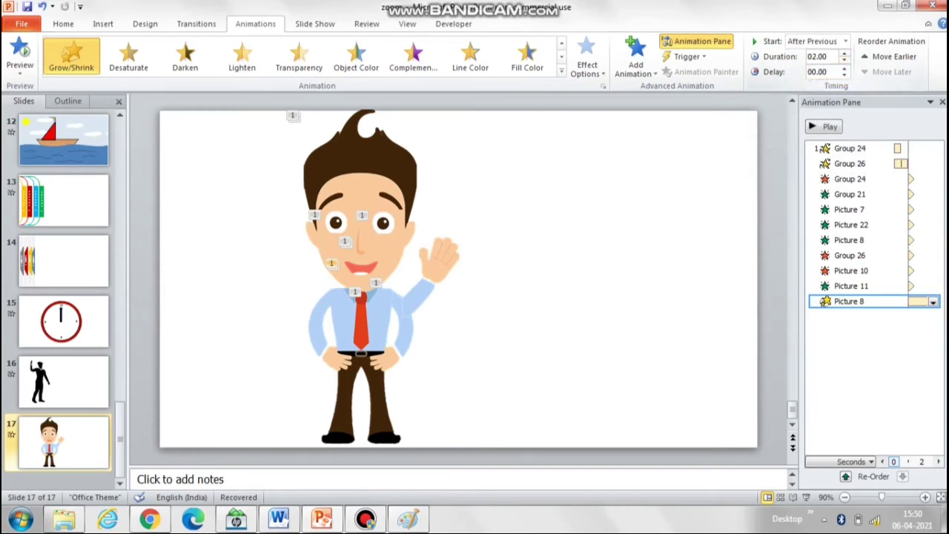
key("Tab")
type("0.25")
key("Return")
Add a second Grow/Shrink emphasis animation to the mouth
left_click(361, 268)
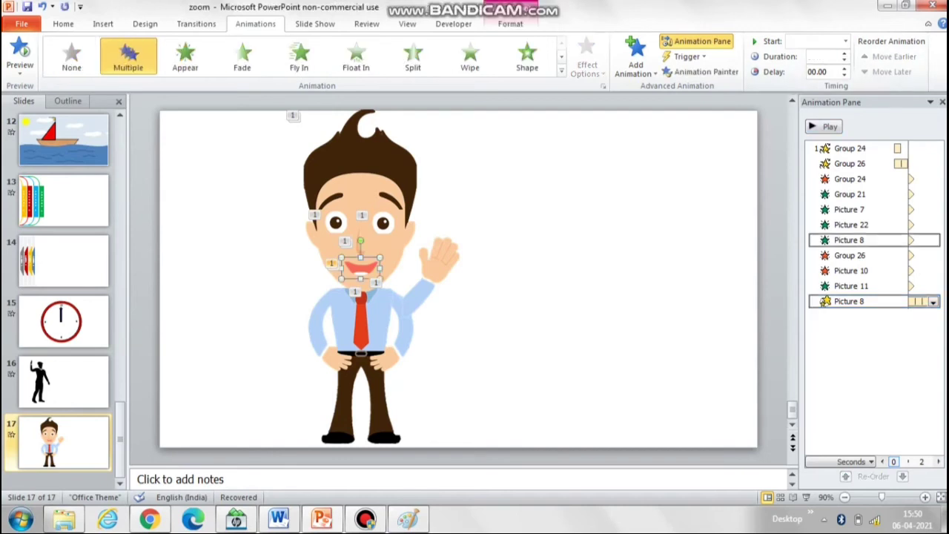
left_click(636, 55)
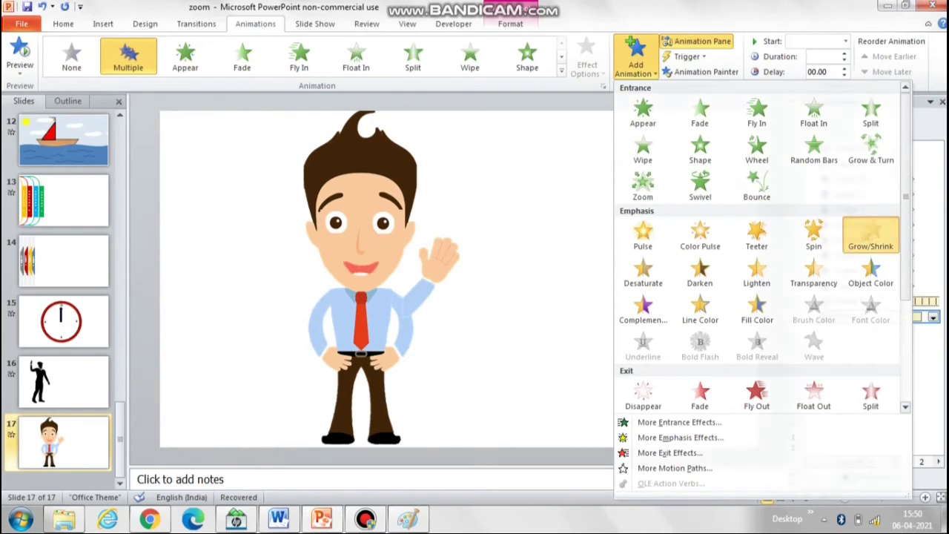
left_click(871, 236)
Set the mouth's second Grow/Shrink effect to Smaller (50%), horizontal only, with auto-reverse on
left_click(933, 316)
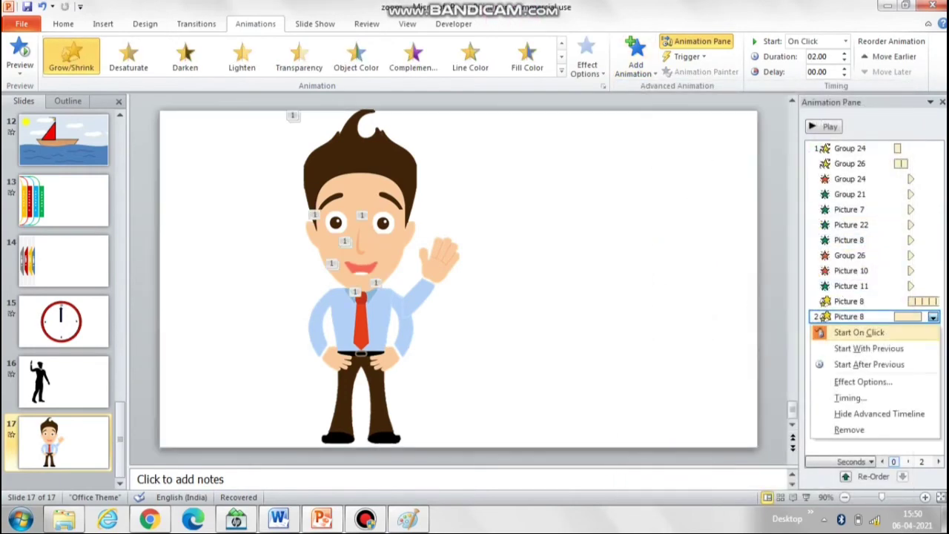
left_click(863, 382)
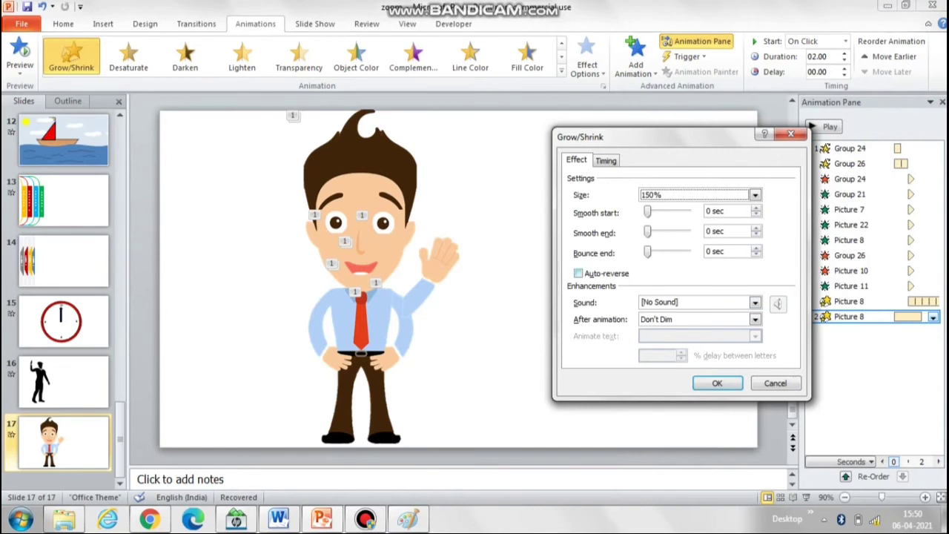
left_click(579, 273)
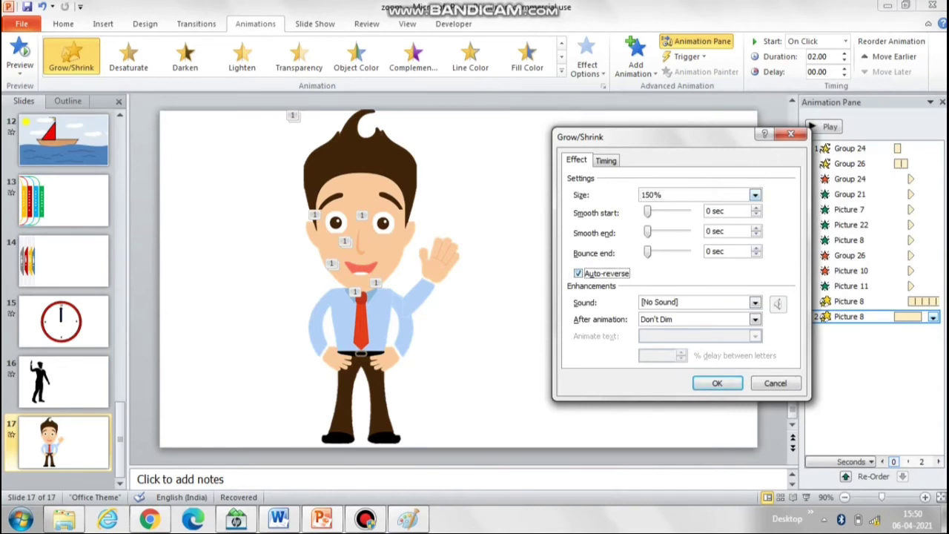
left_click(755, 195)
left_click(668, 223)
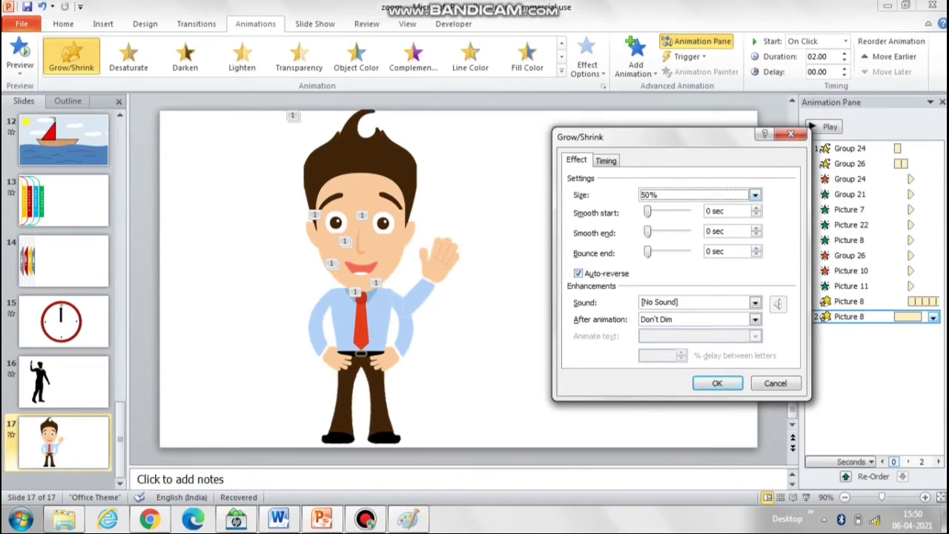
left_click(755, 194)
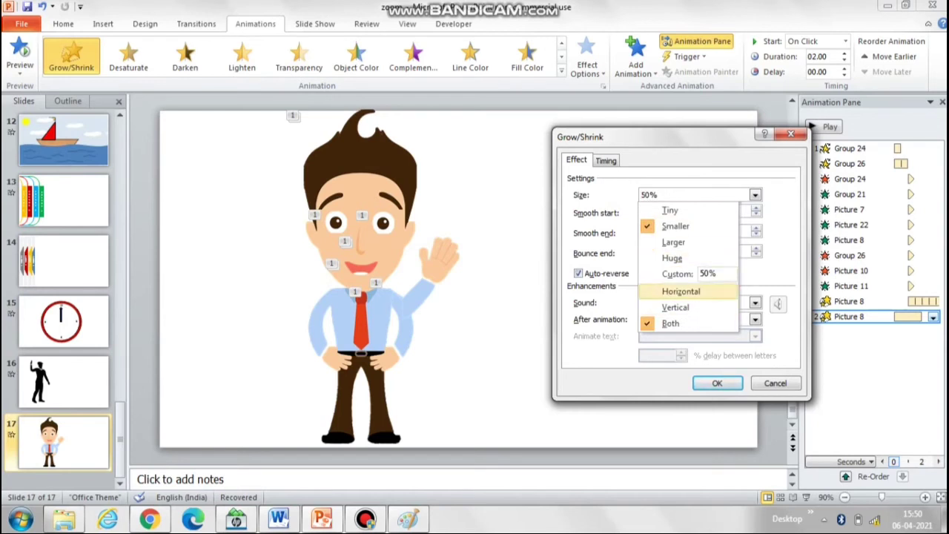
left_click(681, 291)
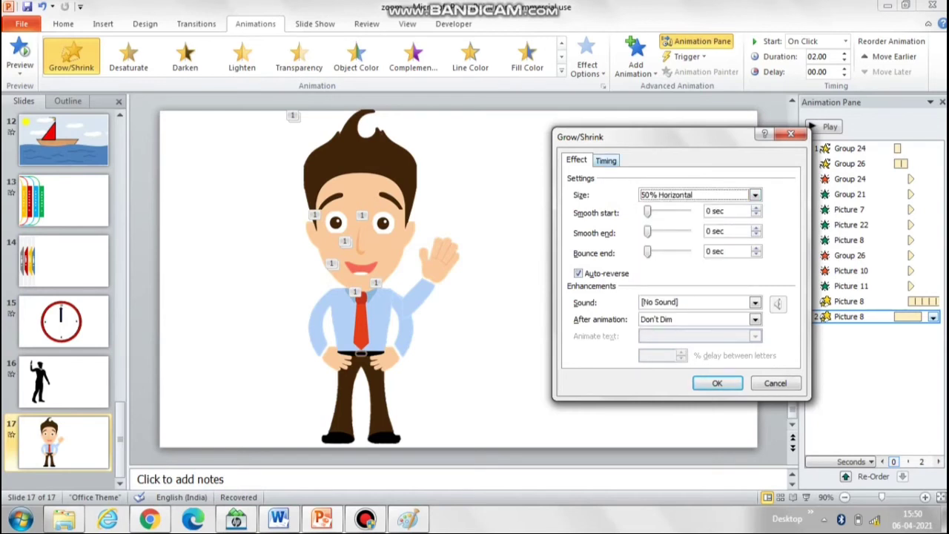
left_click(606, 161)
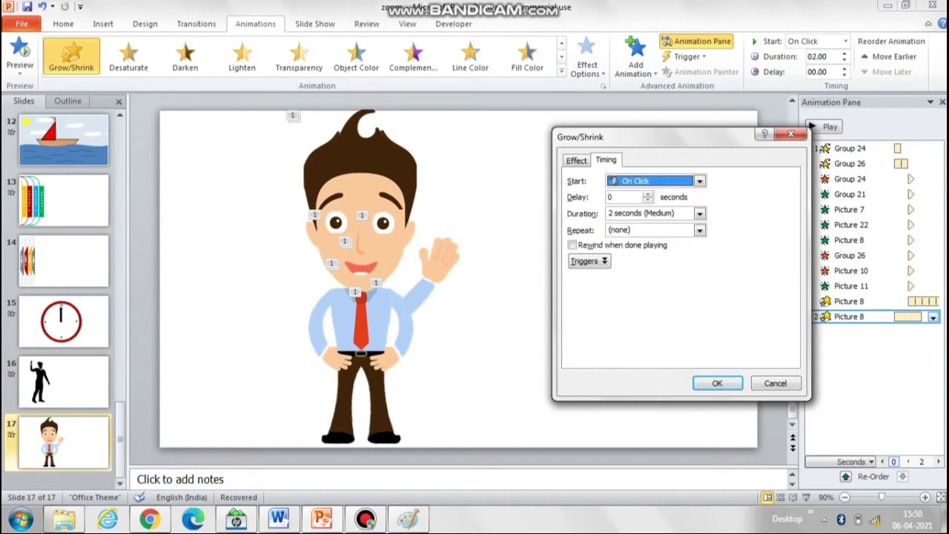
key("Return")
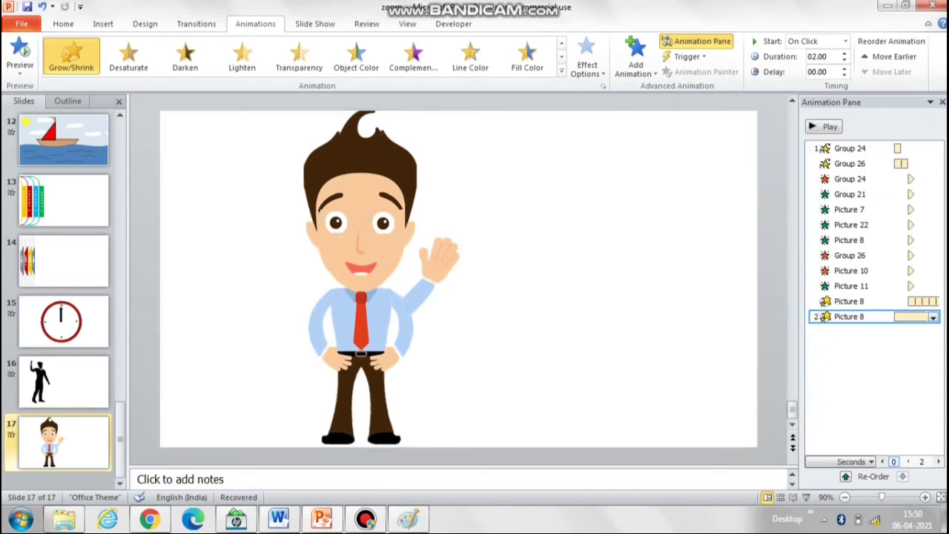
Give the mouth's second Grow/Shrink animation a 0.25-second duration and start it After Previous
type(".25")
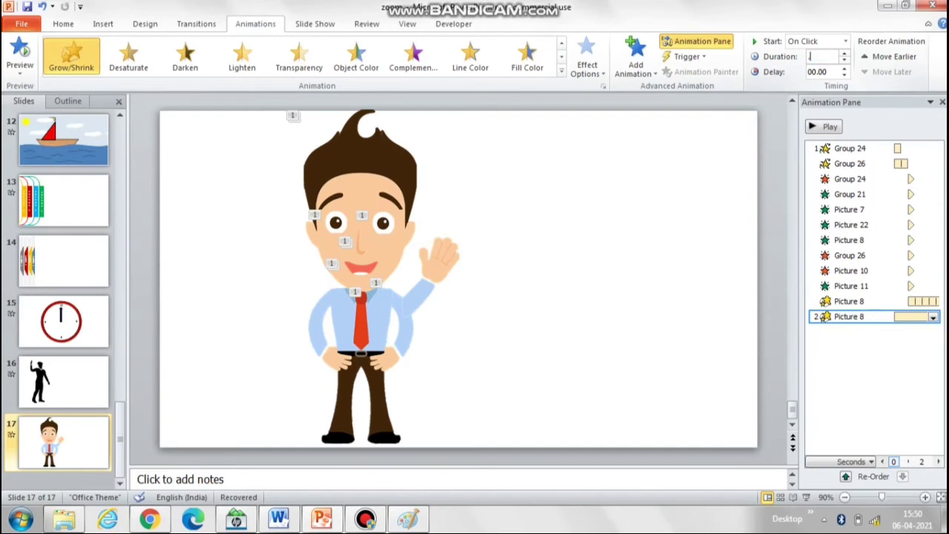
key("Return")
left_click(846, 42)
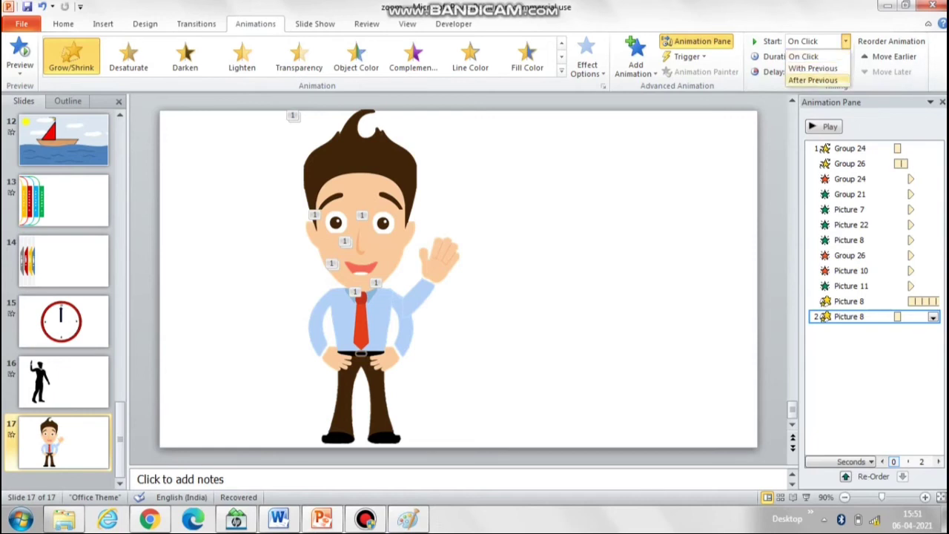
left_click(813, 79)
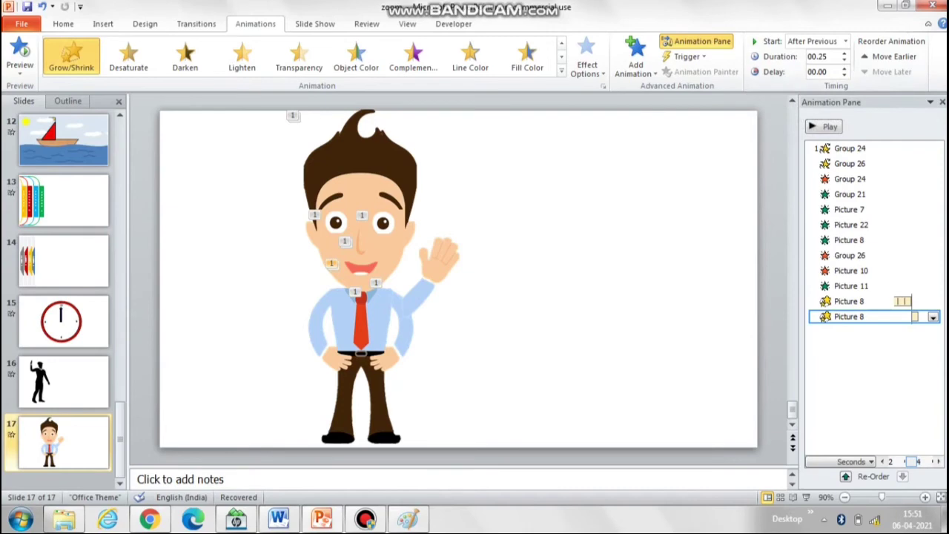
Add a third Grow/Shrink emphasis animation to the mouth
left_click(362, 269)
left_click(635, 55)
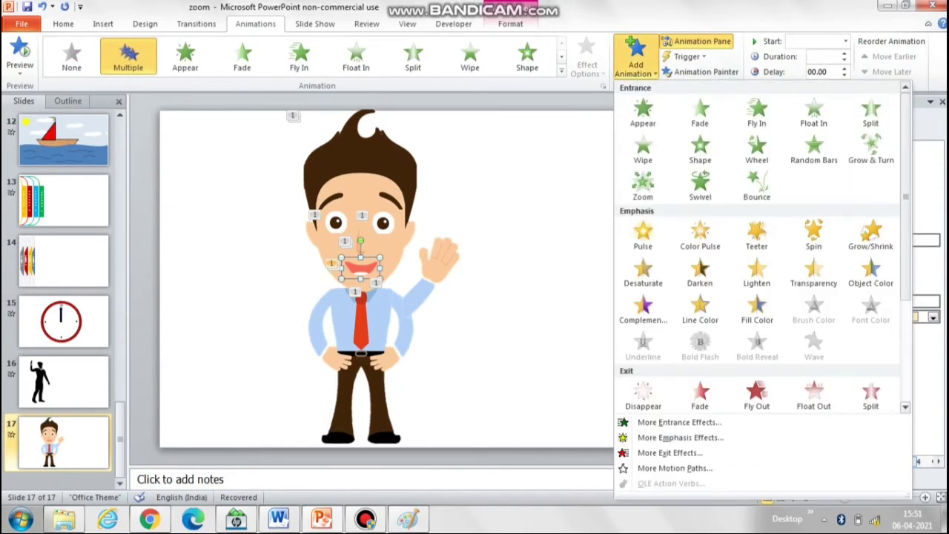
left_click(870, 234)
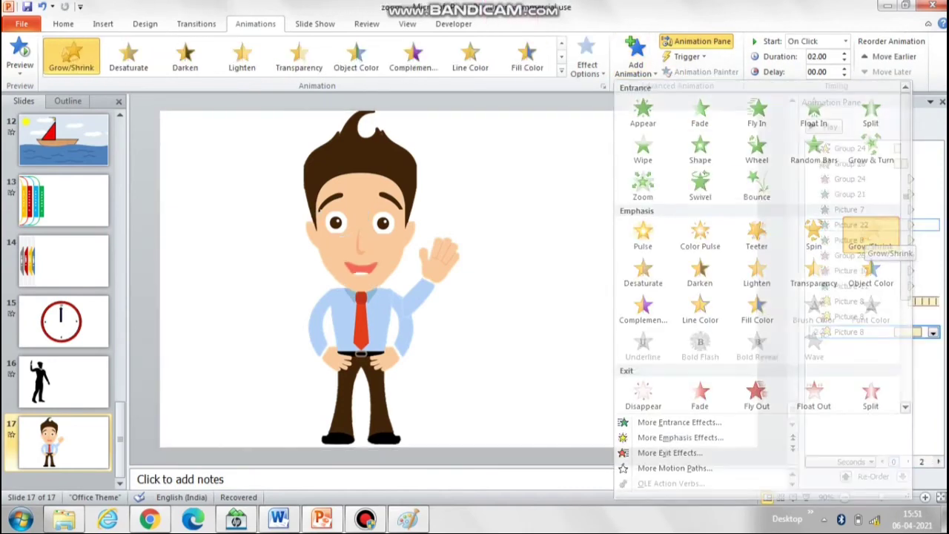
Set the mouth's third Grow/Shrink animation to start After Previous and reduce its duration to 0.25 seconds
left_click(845, 42)
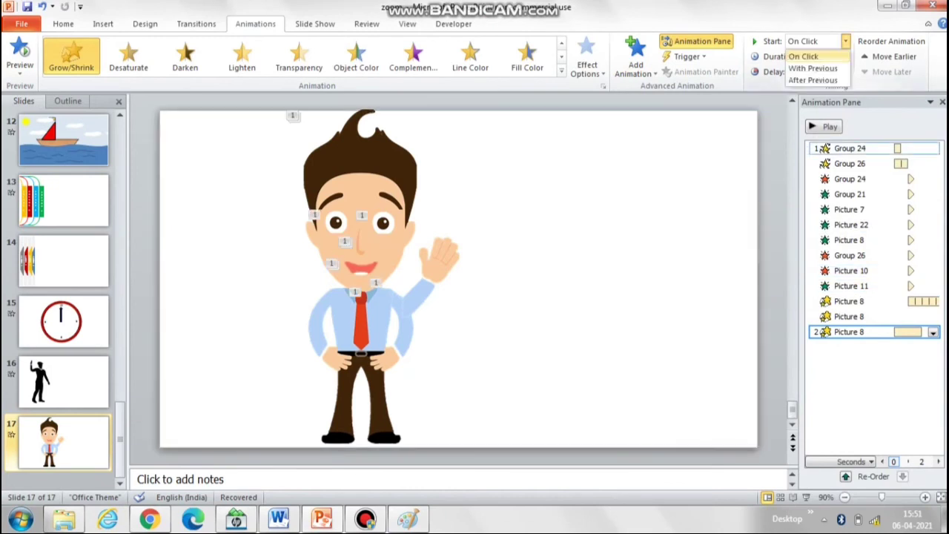
left_click(813, 80)
left_click(845, 60)
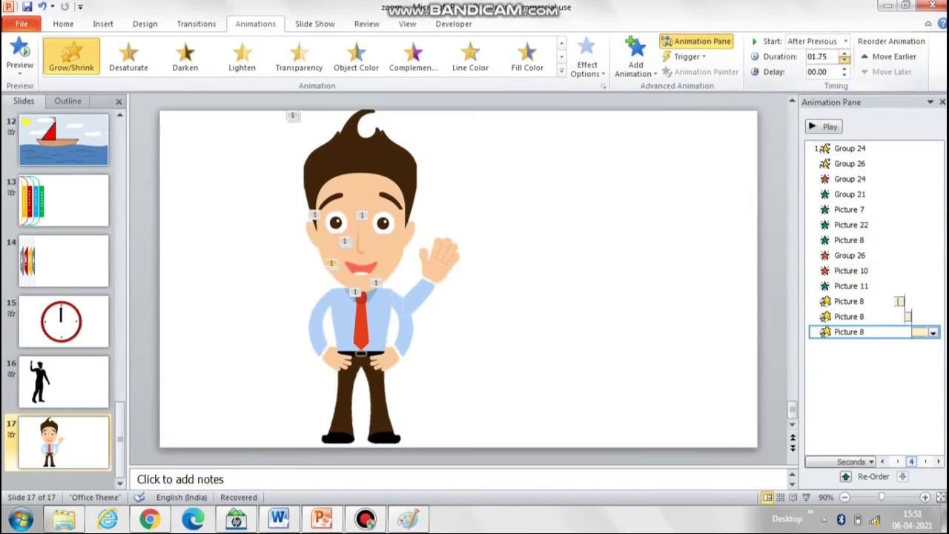
left_click(845, 60)
left_click(845, 60)
left_click(844, 60)
left_click(844, 60)
left_click(844, 59)
left_click(845, 59)
Set the mouth's third Grow/Shrink effect to a custom 125% size, vertical only, with auto-reverse on
left_click(933, 332)
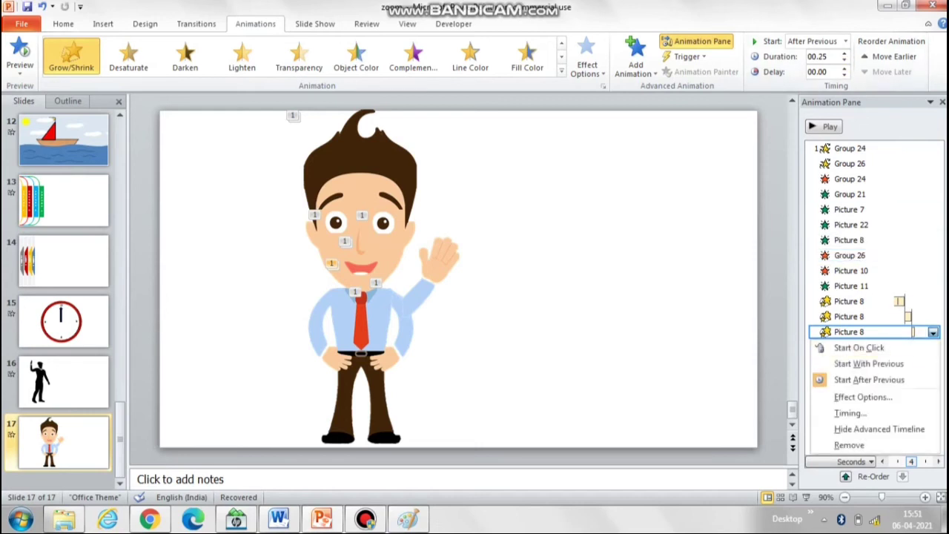
left_click(853, 396)
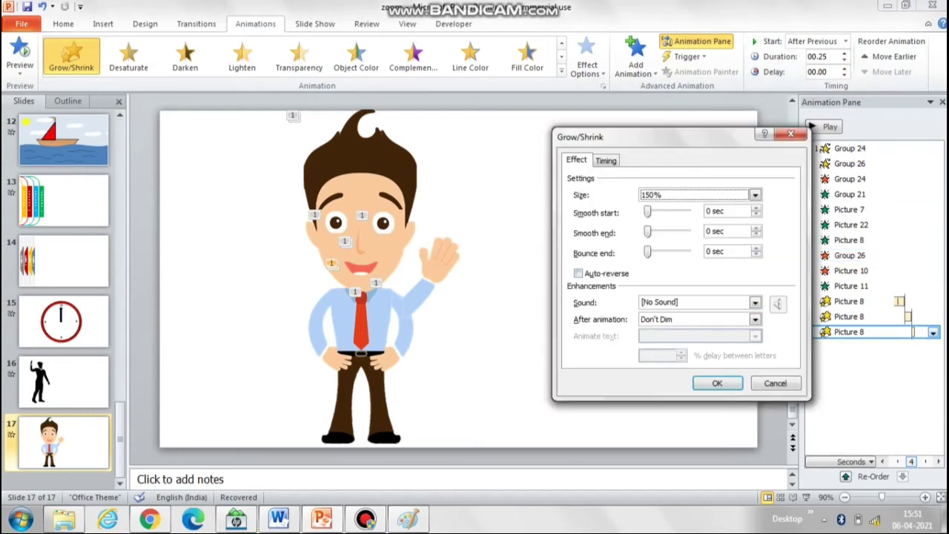
left_click(578, 273)
left_click(755, 194)
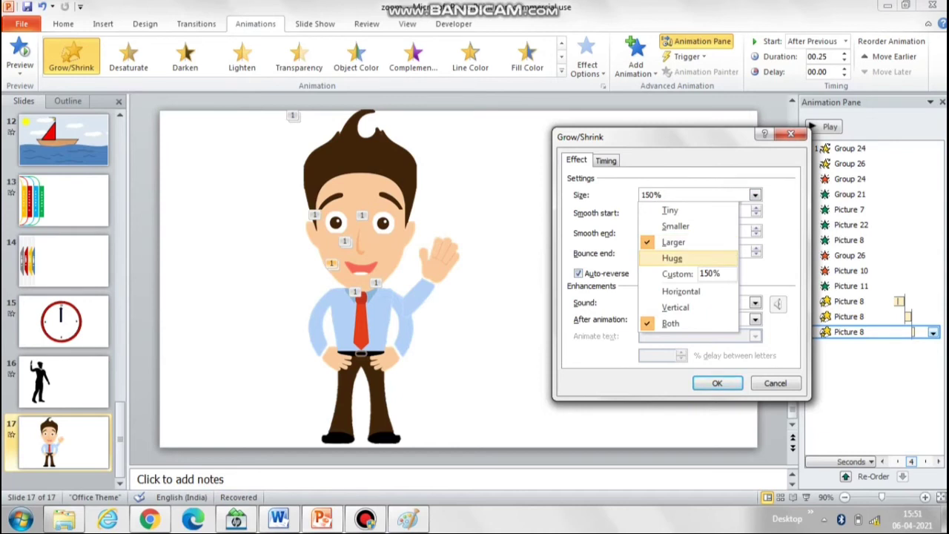
left_click(711, 274)
type("12")
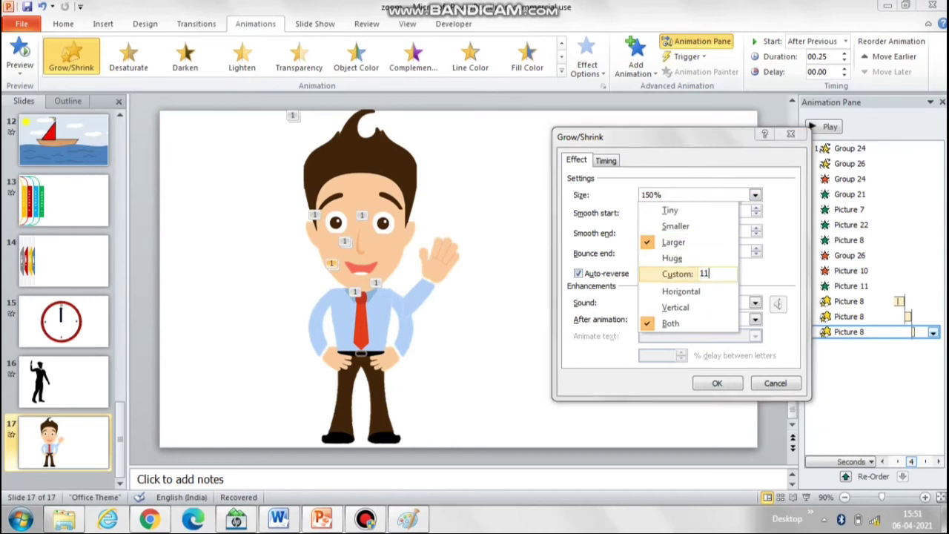
type("5")
left_click(676, 308)
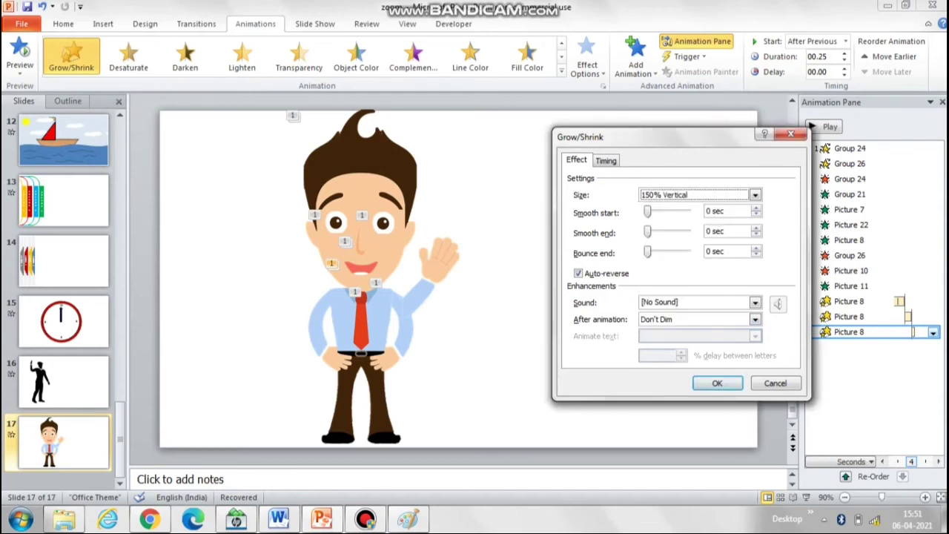
left_click(755, 195)
left_click(711, 275)
type("1")
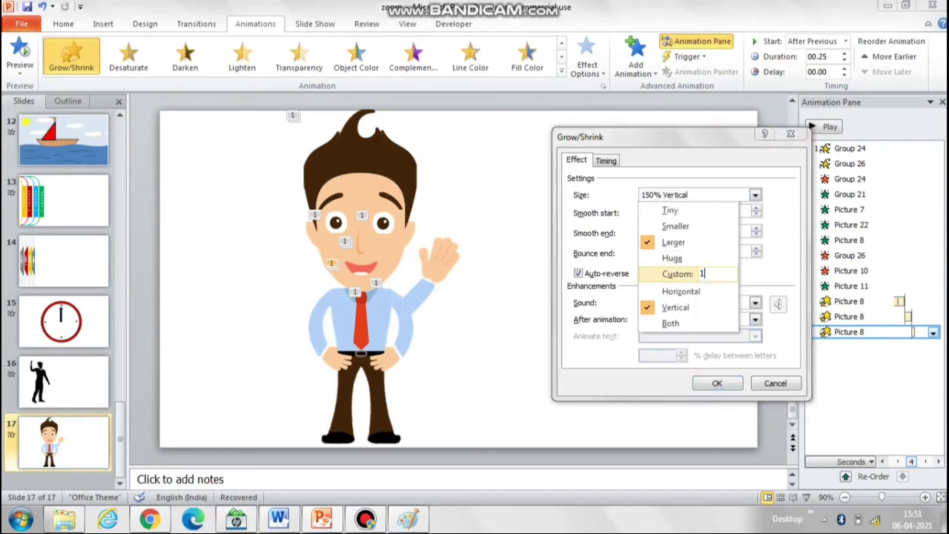
type("25")
key("Return")
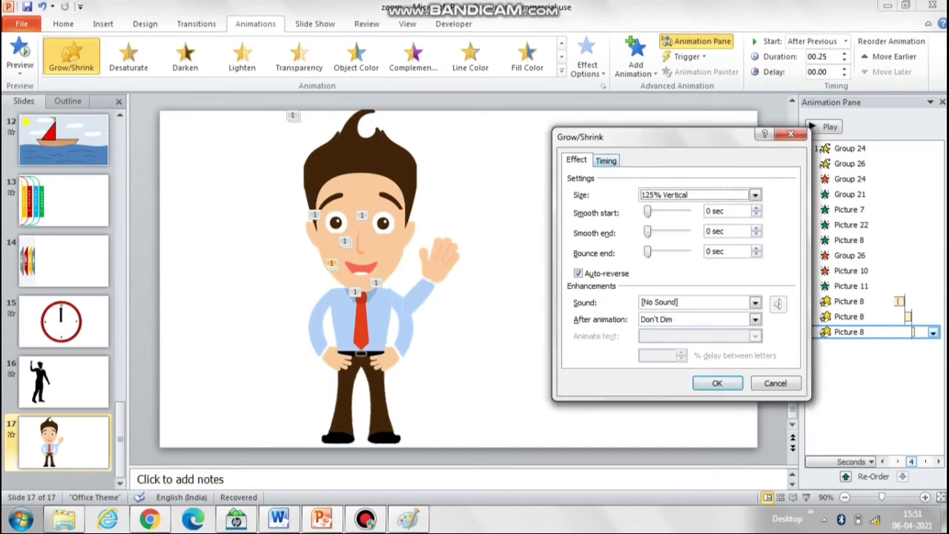
Make the mouth's third Grow/Shrink animation repeat 5 times
key("ctrl+Tab")
key("Tab")
key("Tab")
key("Tab")
key("alt+Down")
key("Down")
key("Down")
key("Down")
key("Down")
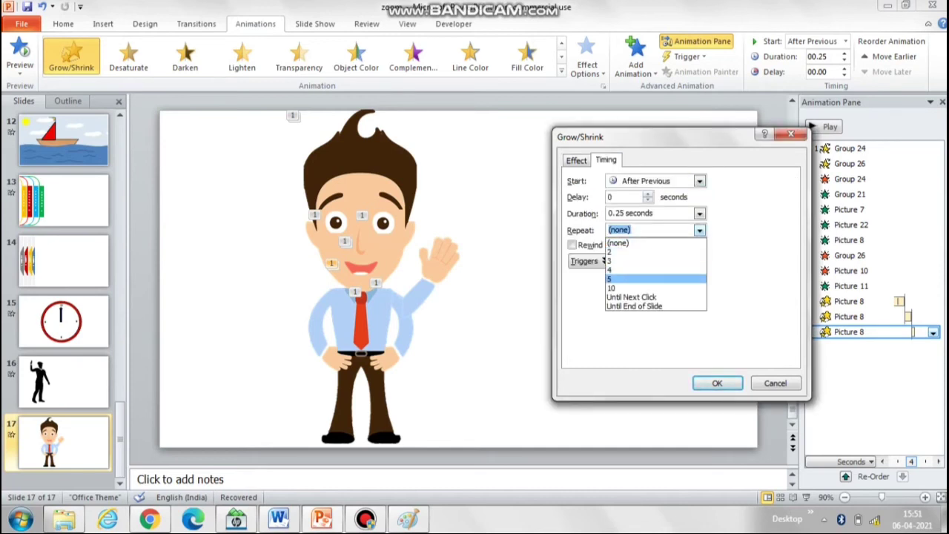
key("Return")
key("Return")
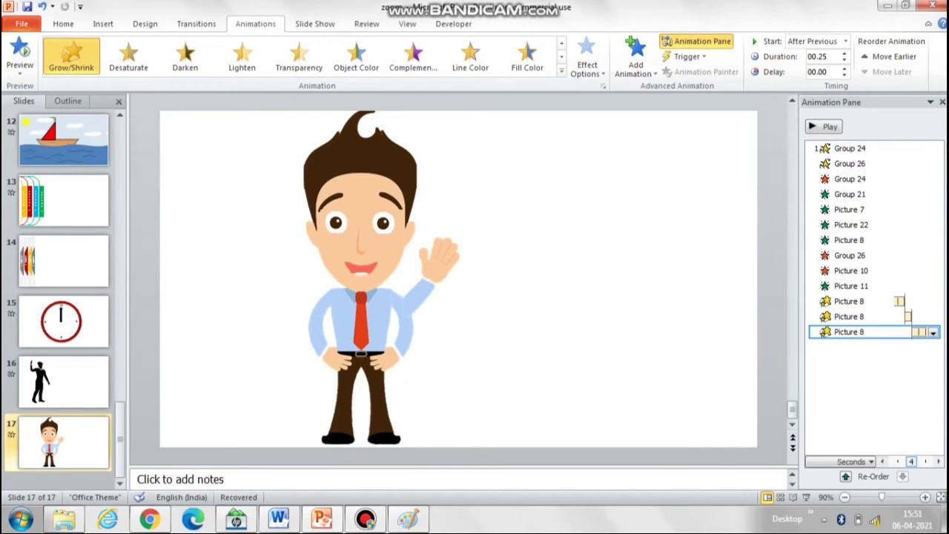
Add a Grow/Shrink emphasis animation to the man's left eye (Picture 7)
left_click(336, 222)
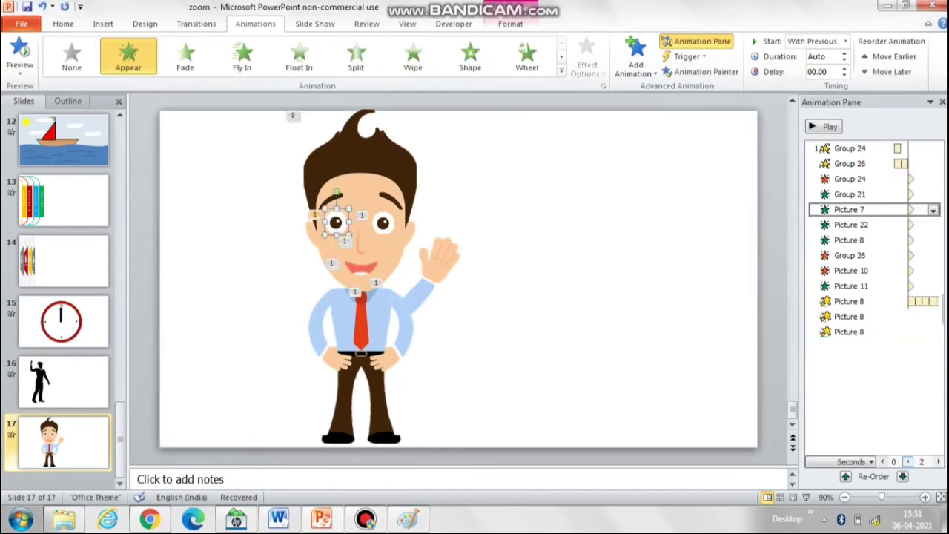
left_click(636, 59)
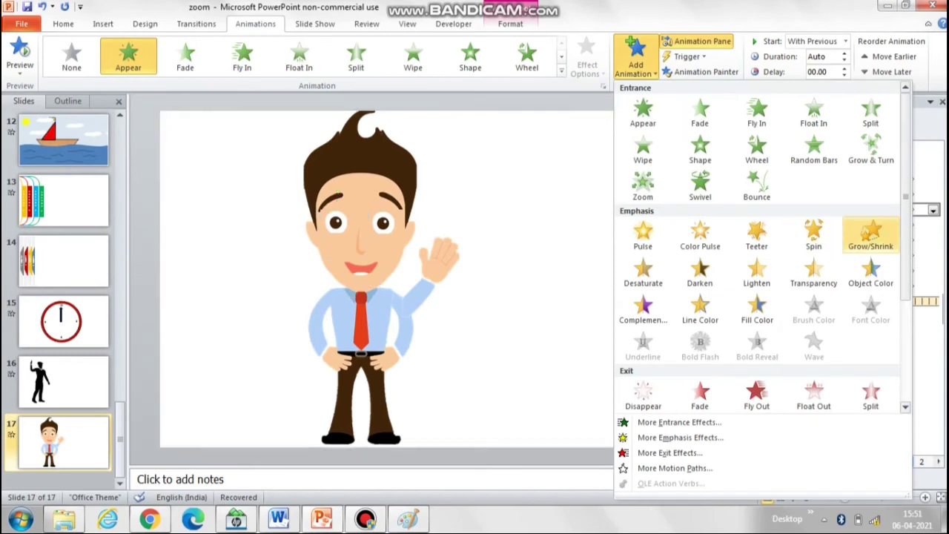
left_click(871, 236)
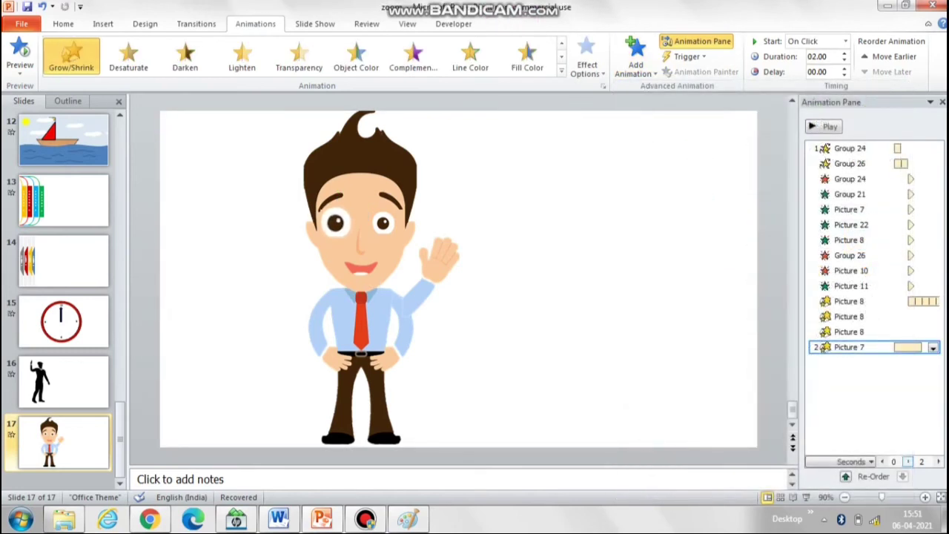
Set the left eye's Grow/Shrink effect to 50% size, vertical only, with auto-reverse on
left_click(933, 348)
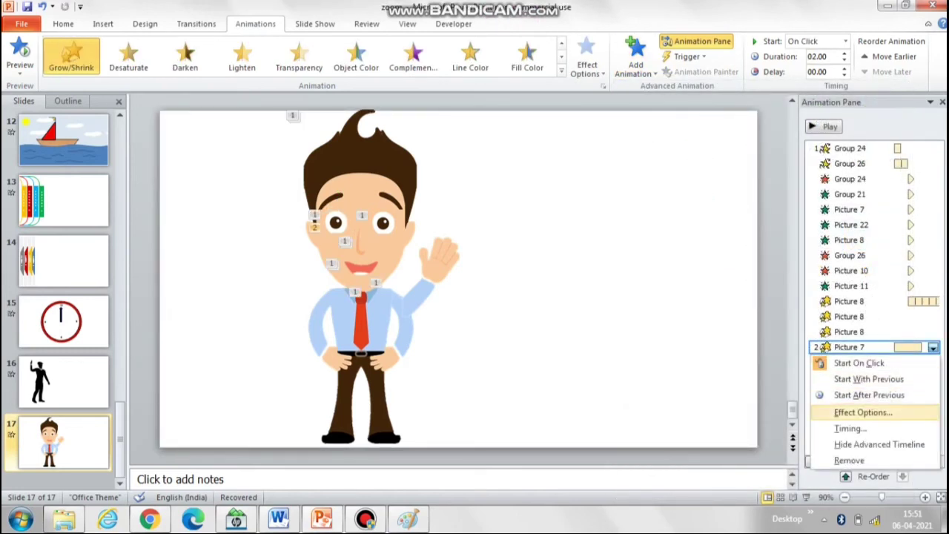
left_click(863, 412)
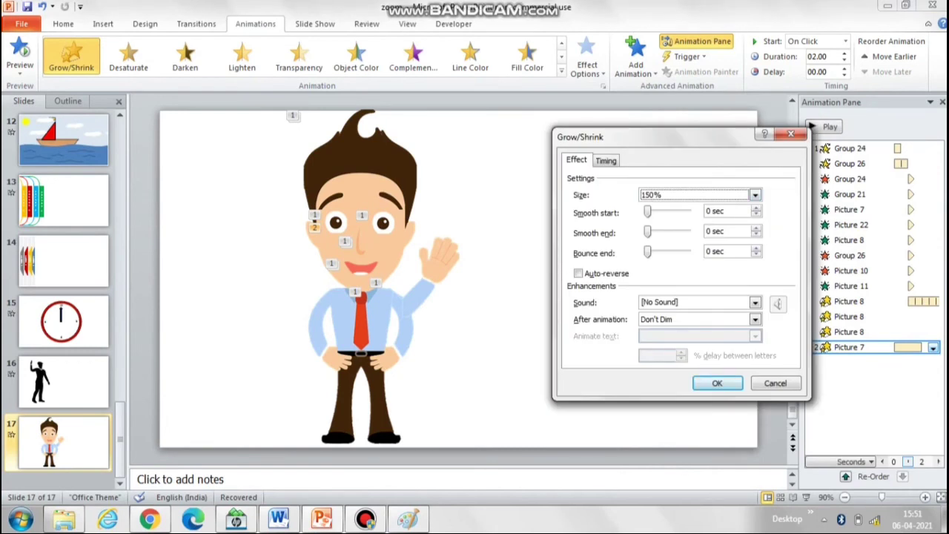
left_click(580, 274)
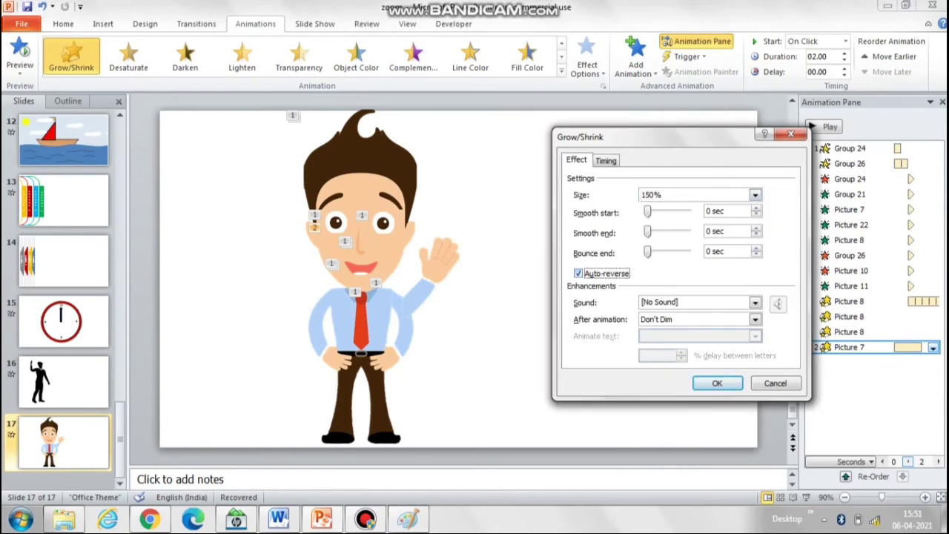
left_click(755, 195)
left_click(711, 273)
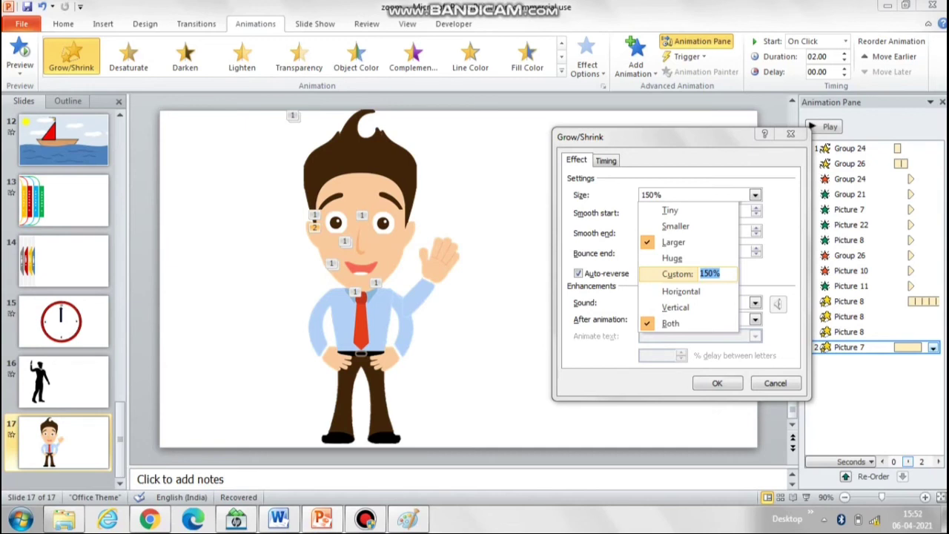
type("50")
key("Return")
left_click(755, 195)
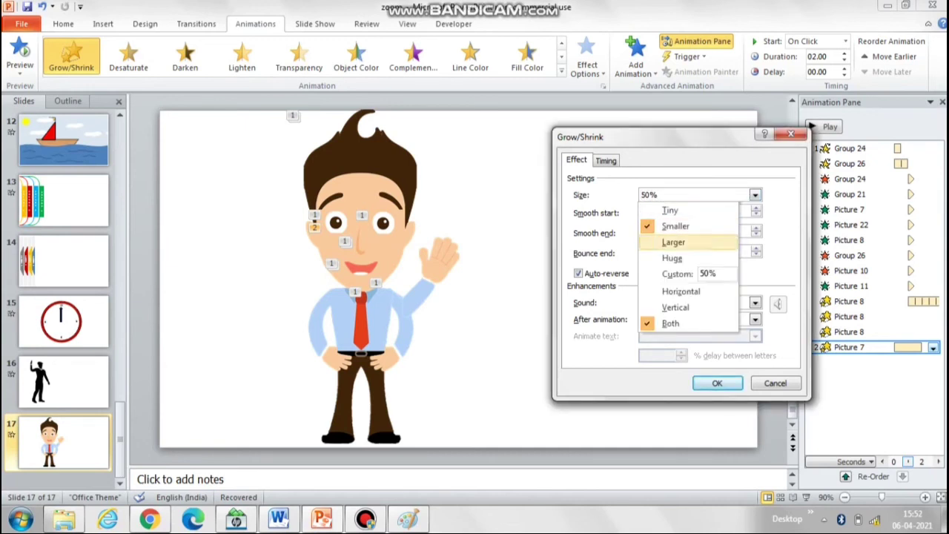
key("Return")
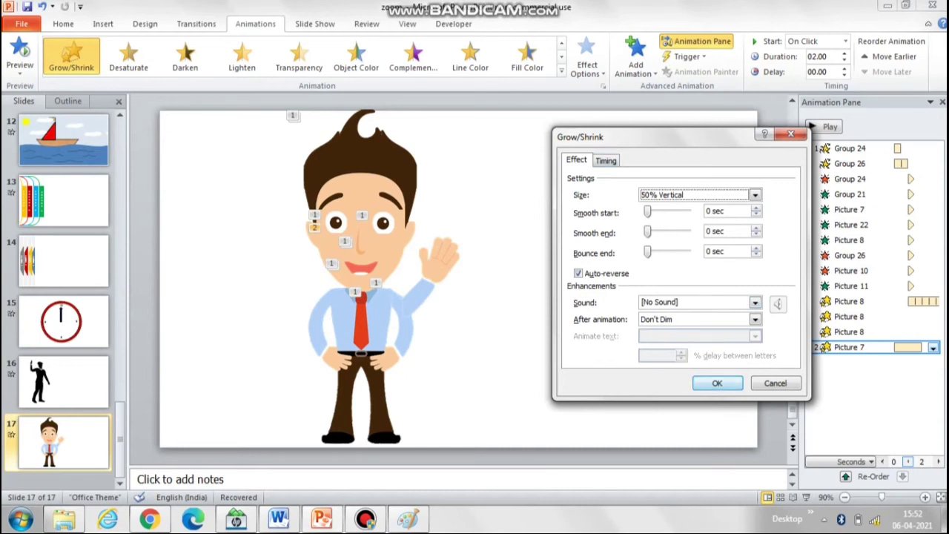
key("Return")
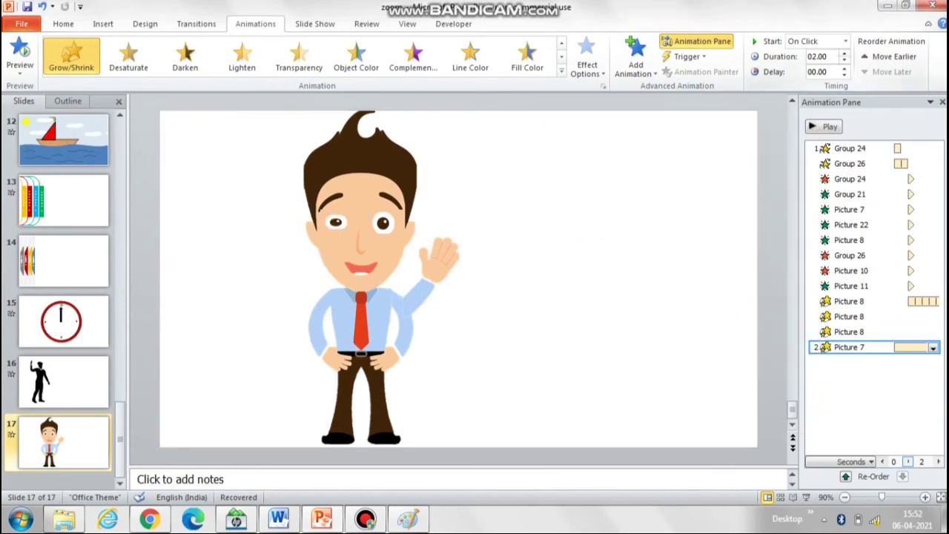
Reduce the left eye's Grow/Shrink duration to 0.25 seconds and reorder it directly after the mouth's first Grow/Shrink animation
left_click(844, 61)
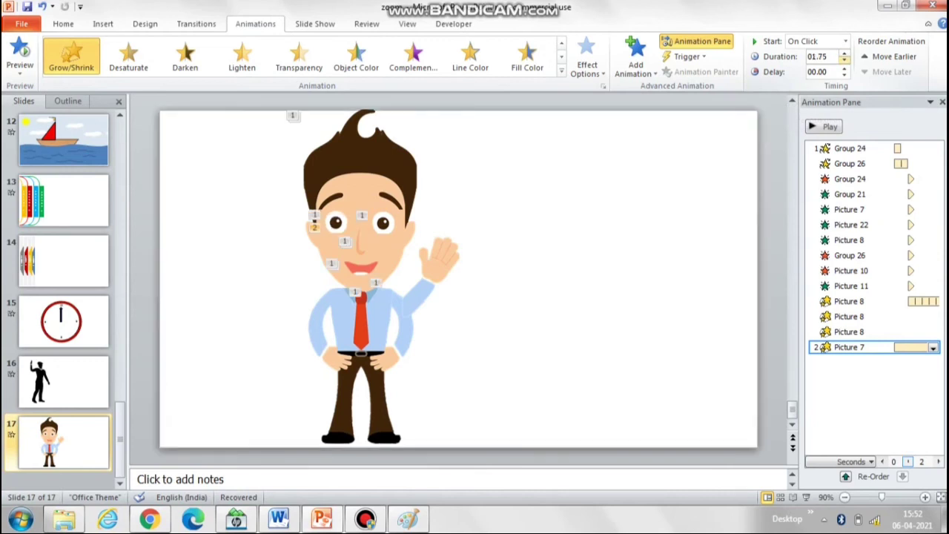
left_click(844, 61)
left_click(844, 61)
left_click(844, 61)
left_click(844, 61)
left_click(844, 60)
left_click(844, 60)
left_click_drag(850, 347, 853, 310)
Start the left eye's Grow/Shrink animation With Previous and give it a 1-second delay
left_click(846, 41)
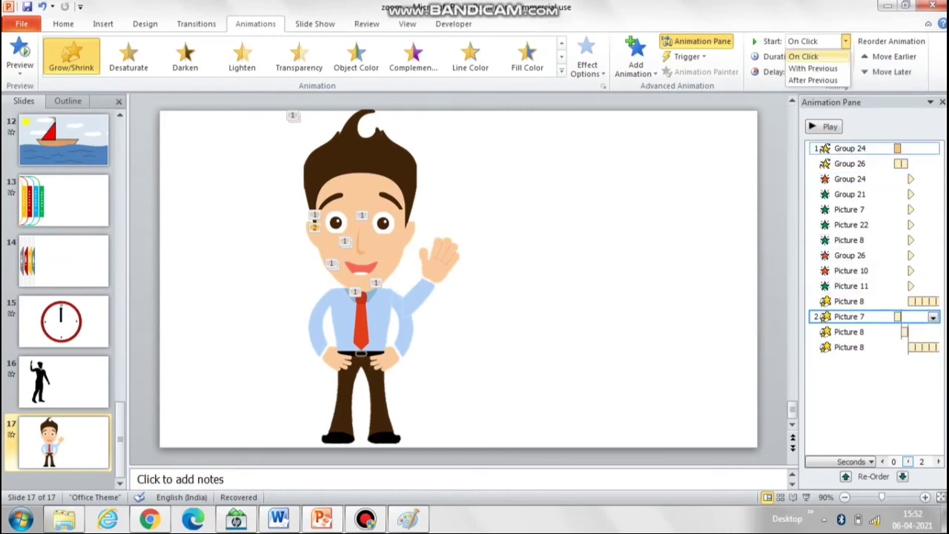
left_click(813, 68)
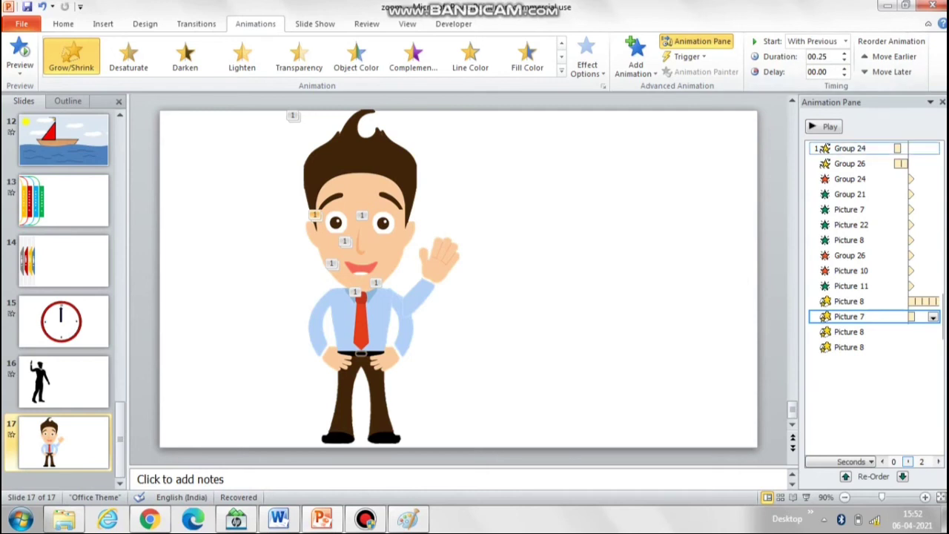
left_click(844, 69)
left_click(844, 69)
left_click(844, 69)
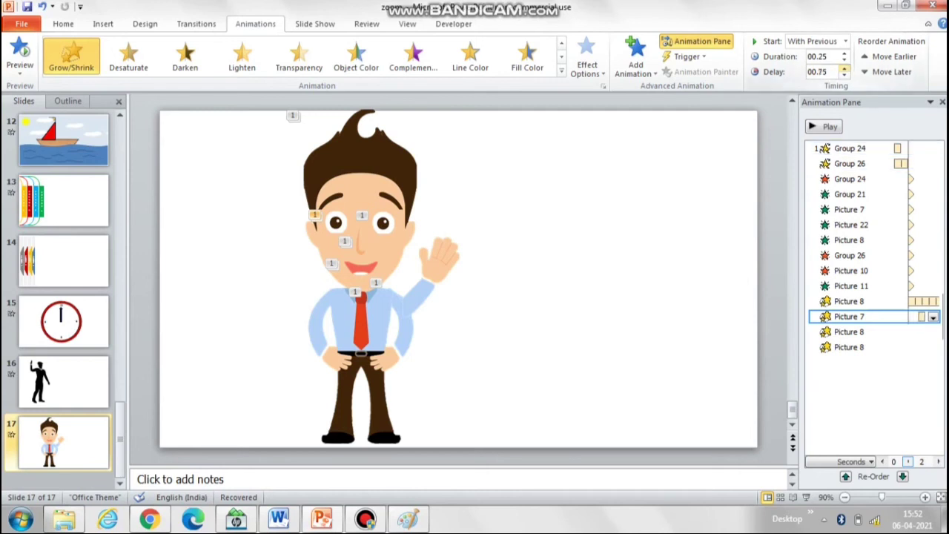
left_click(844, 69)
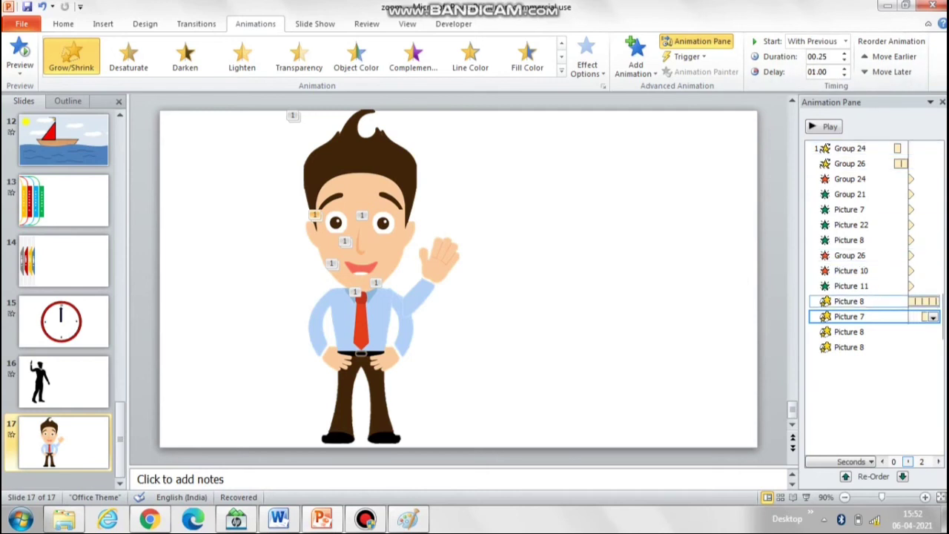
Copy the left eye's animations to the right eye with Animation Painter and preview the slide in Slide Show
left_click(336, 222)
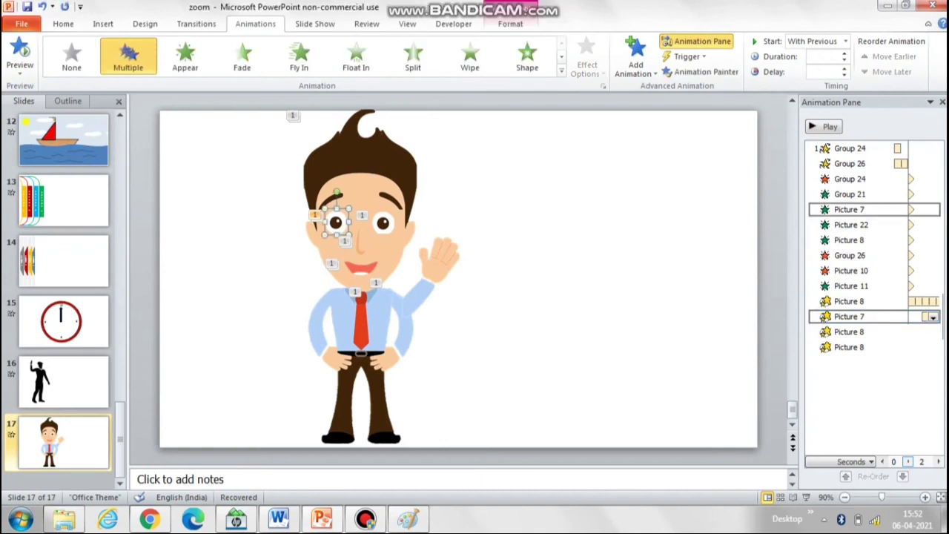
left_click(700, 72)
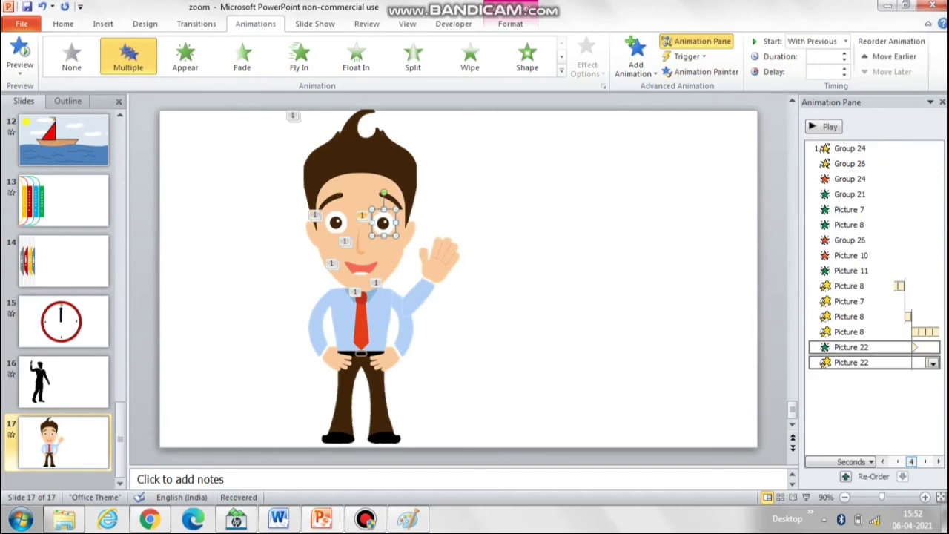
left_click(807, 497)
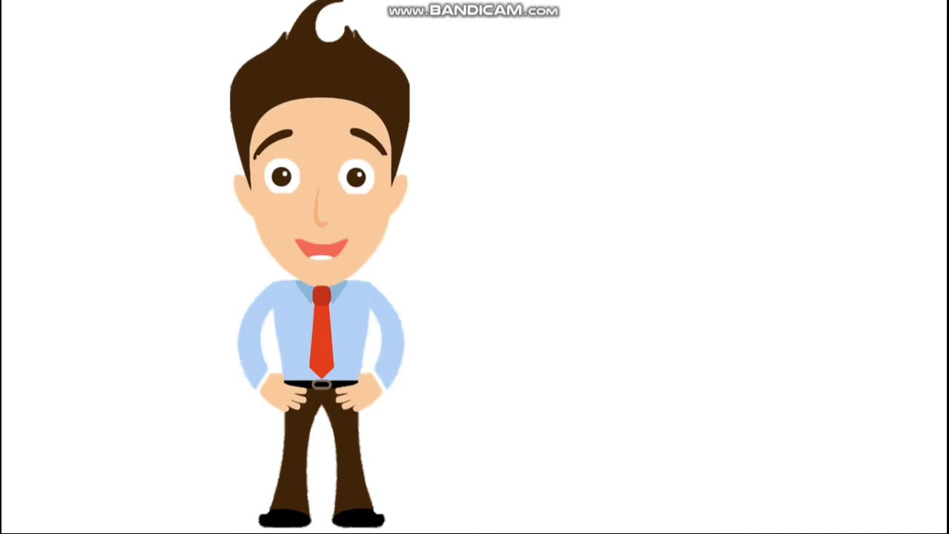
key("Escape")
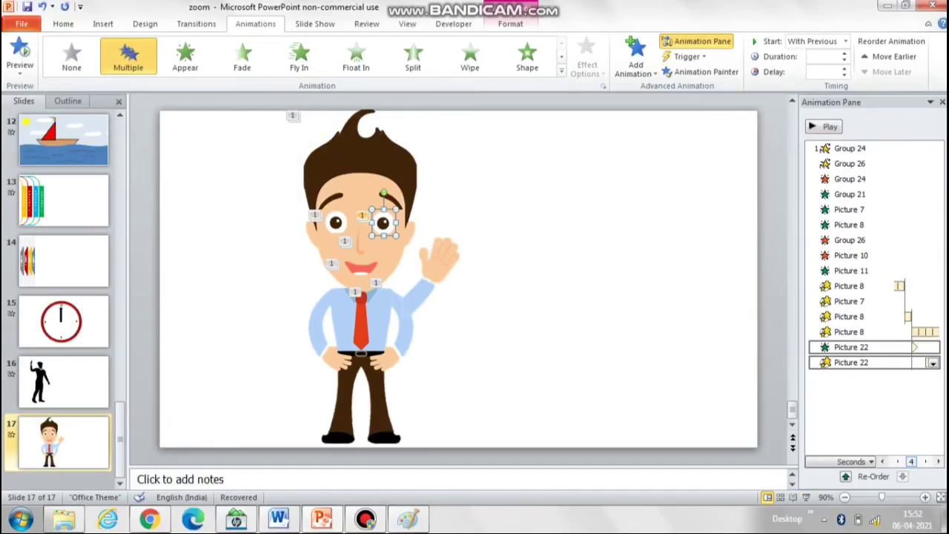
Delete the right eye's Appear animation (Picture 22) and select the right eye
left_click(609, 312)
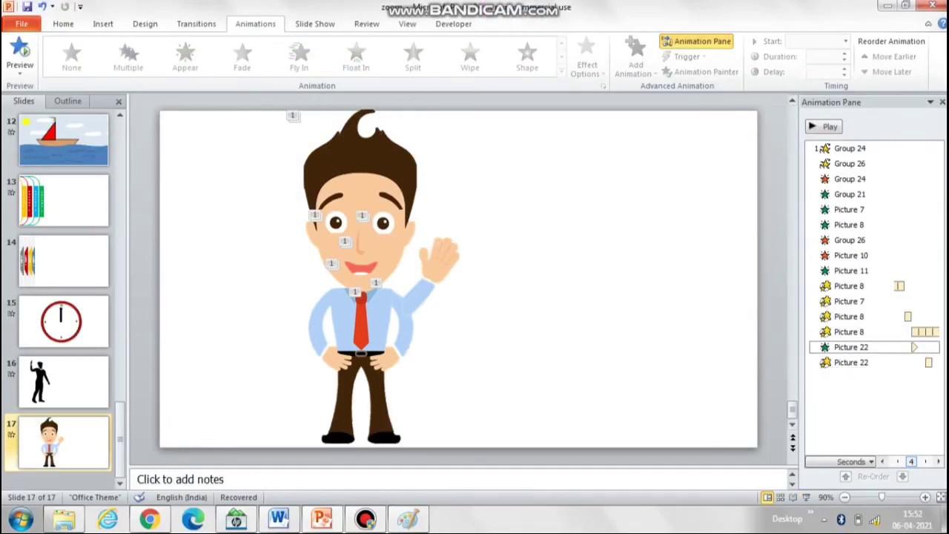
left_click(851, 347)
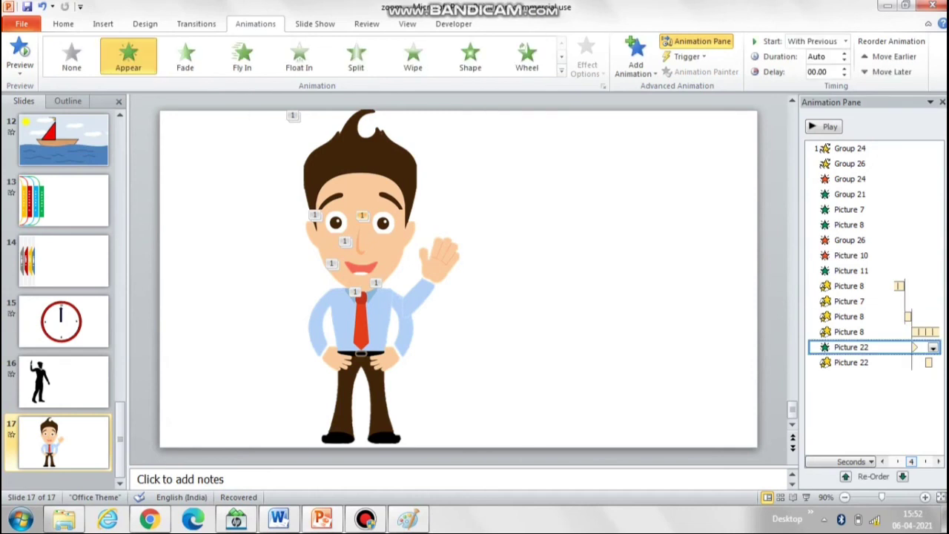
key("Delete")
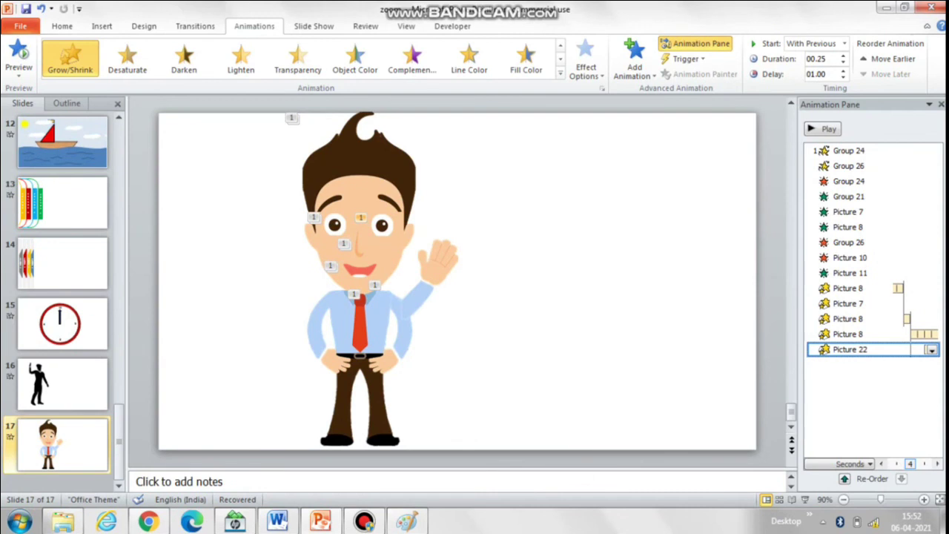
left_click(382, 226)
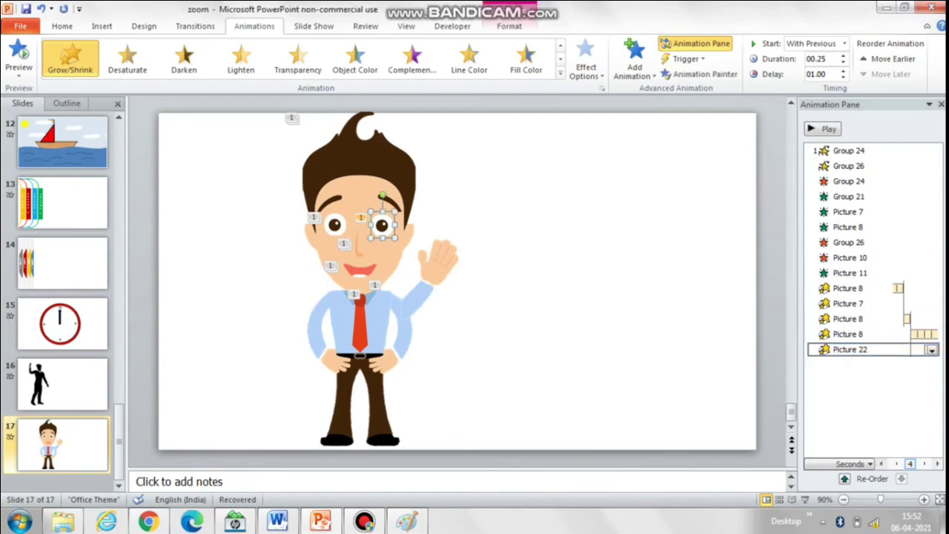